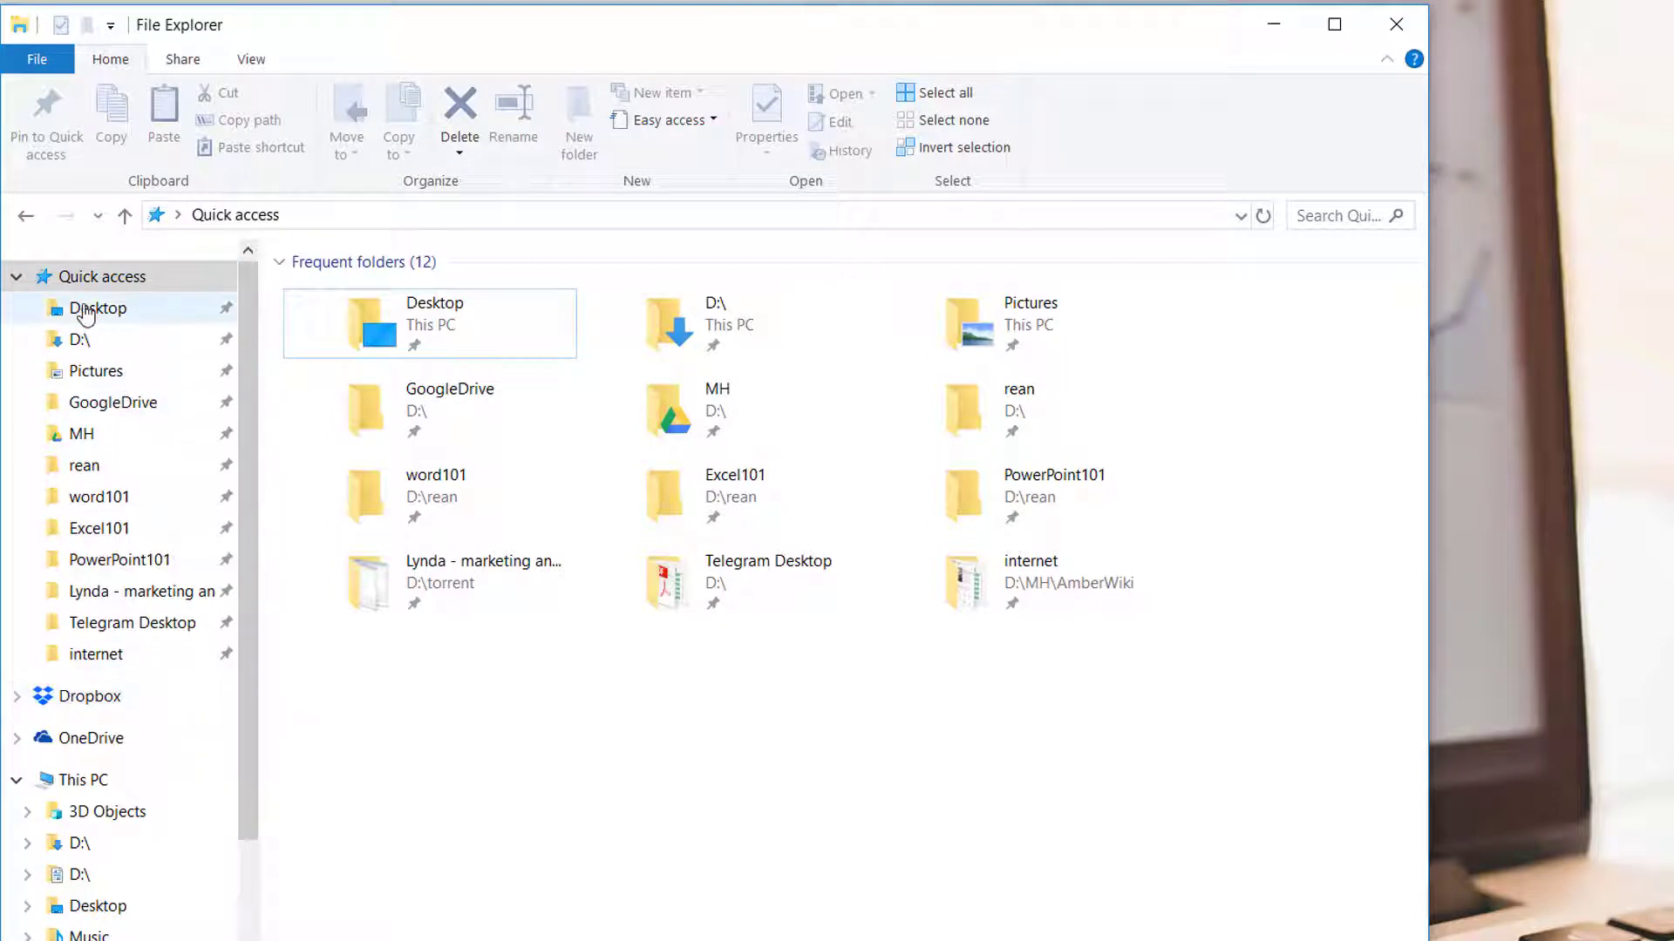
- Collapse and re-expand Quick access, and look through its pinned folders one after another before returning to the Quick access overview
left_click(15, 277)
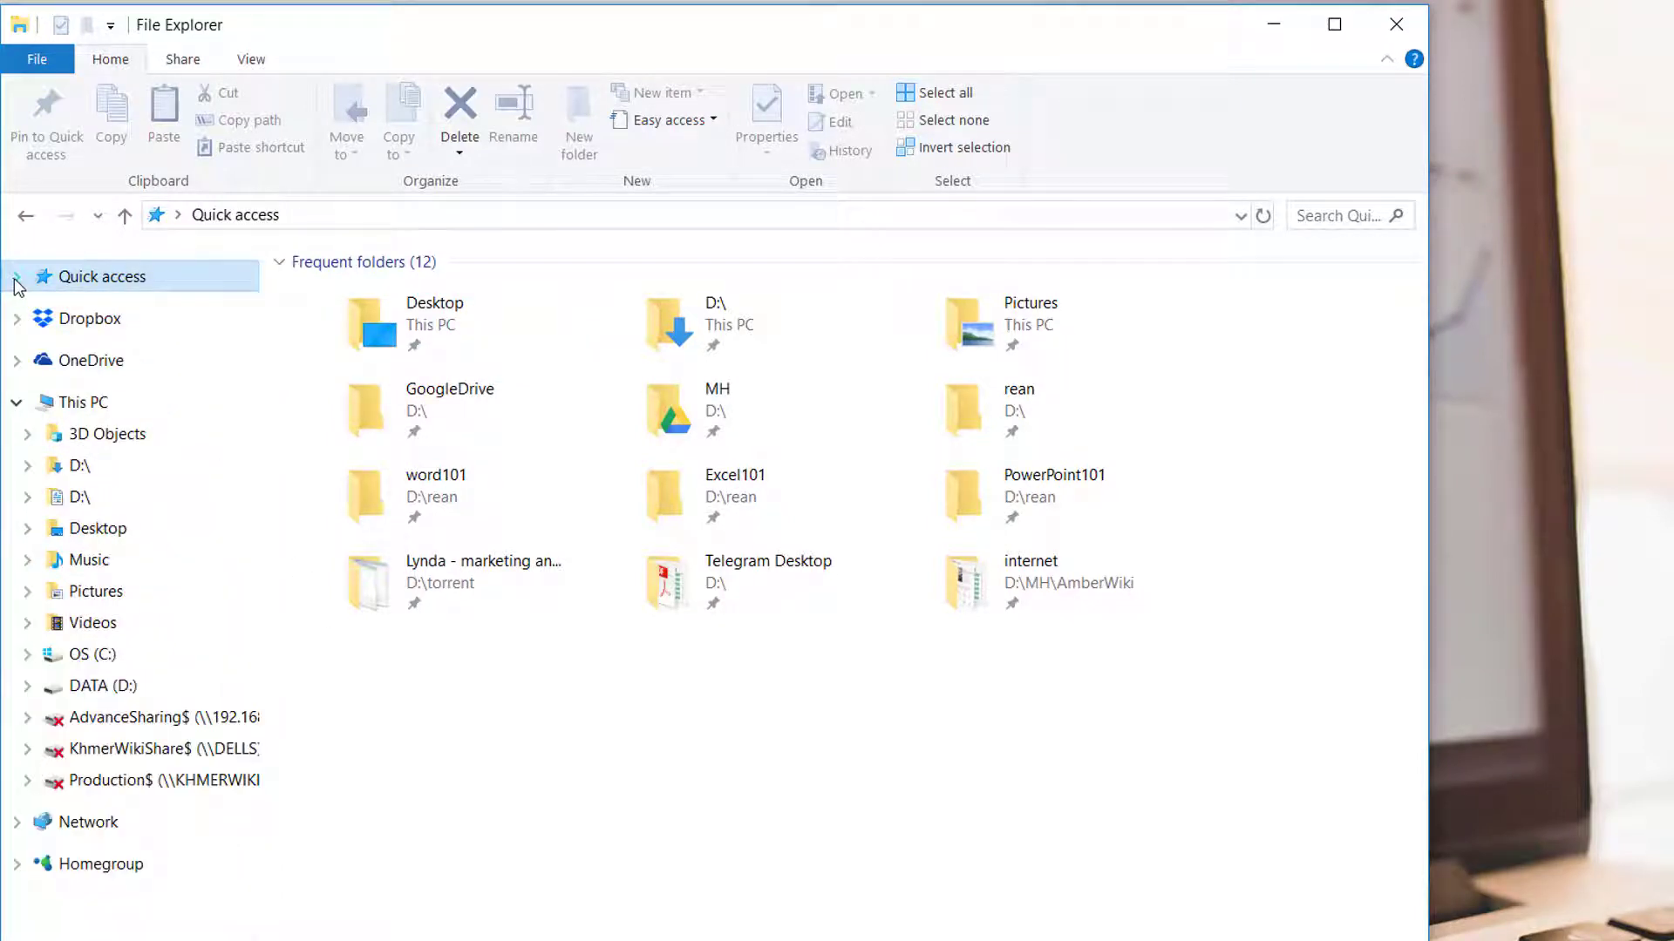
left_click(15, 277)
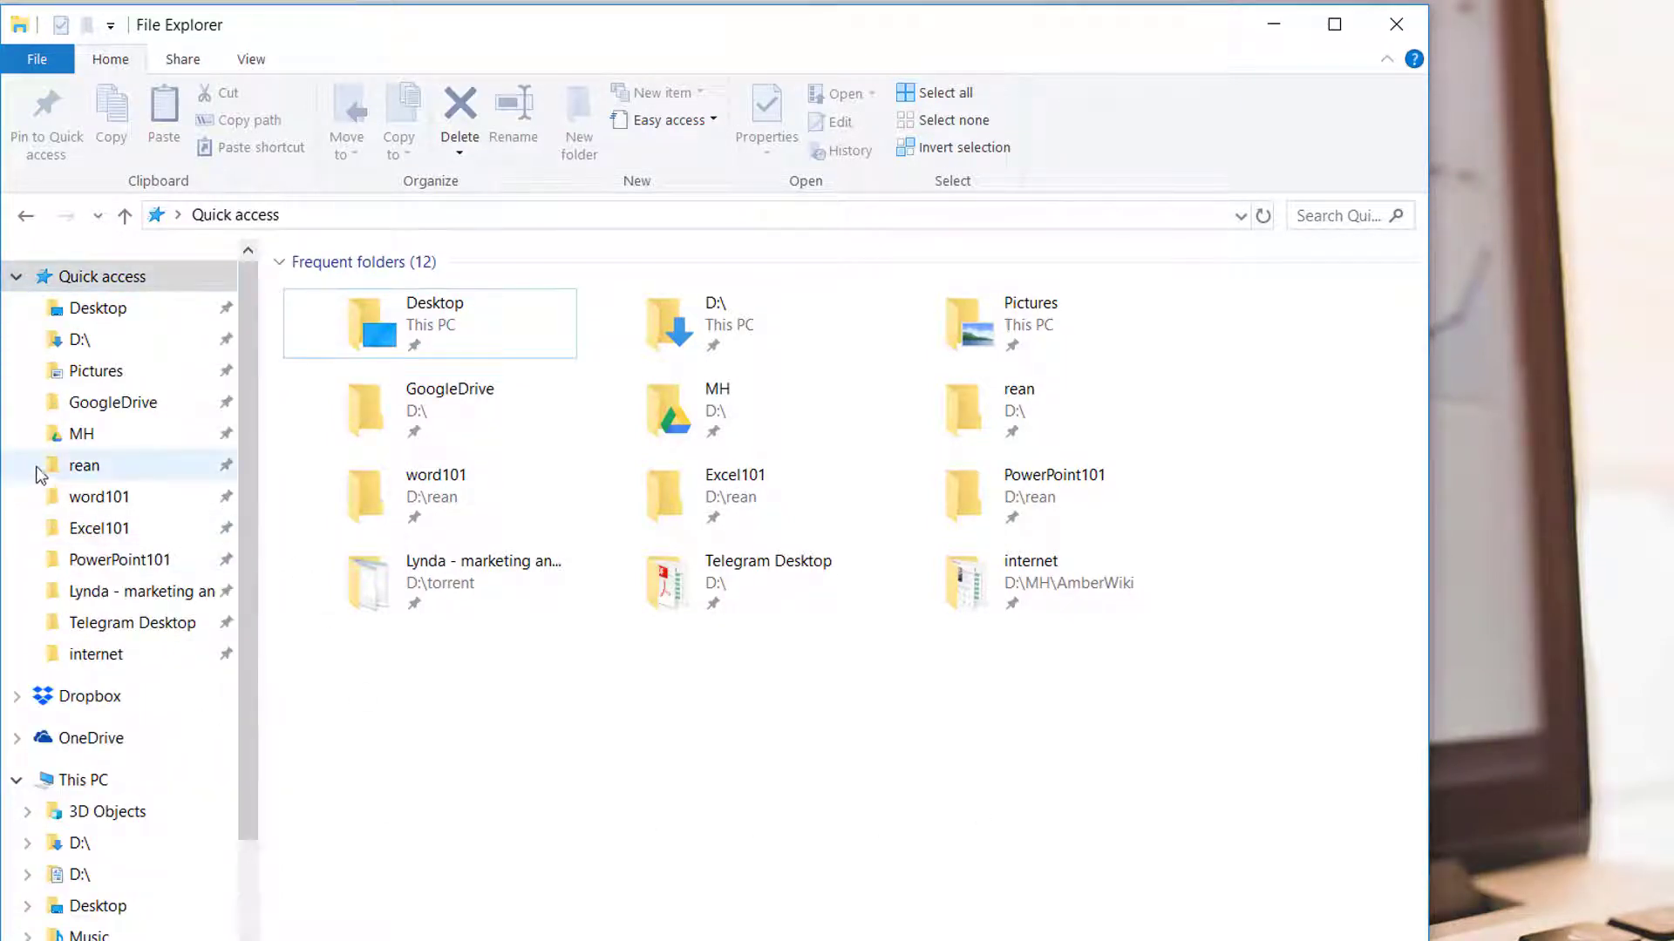
left_click(81, 435)
left_click(85, 466)
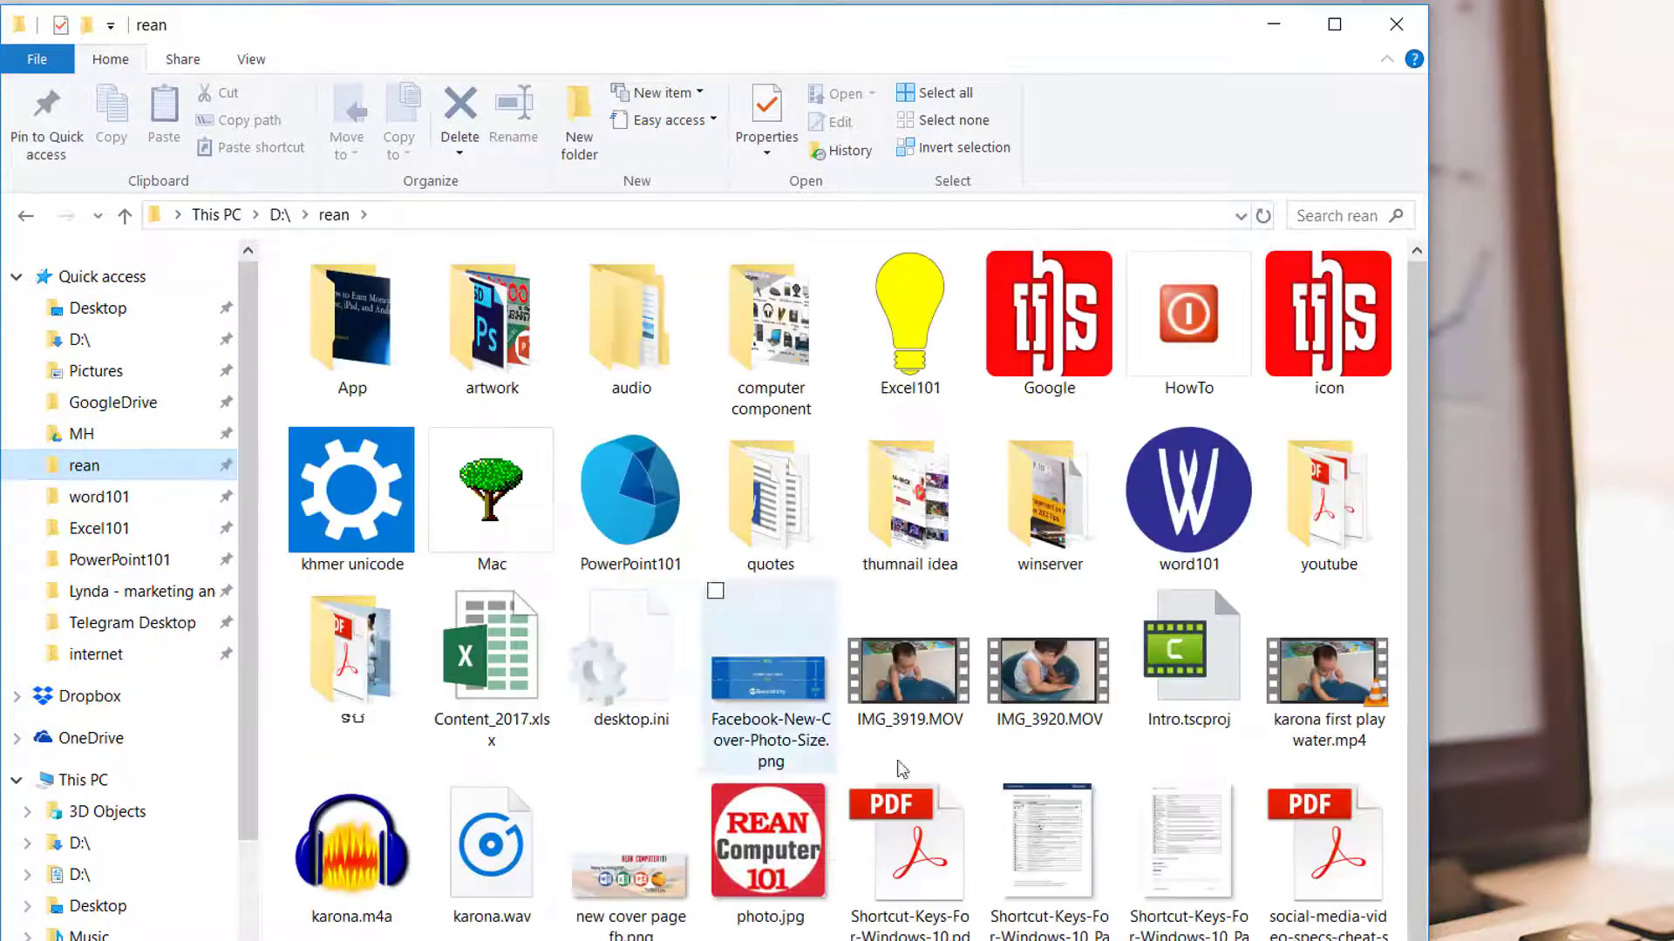
left_click(80, 499)
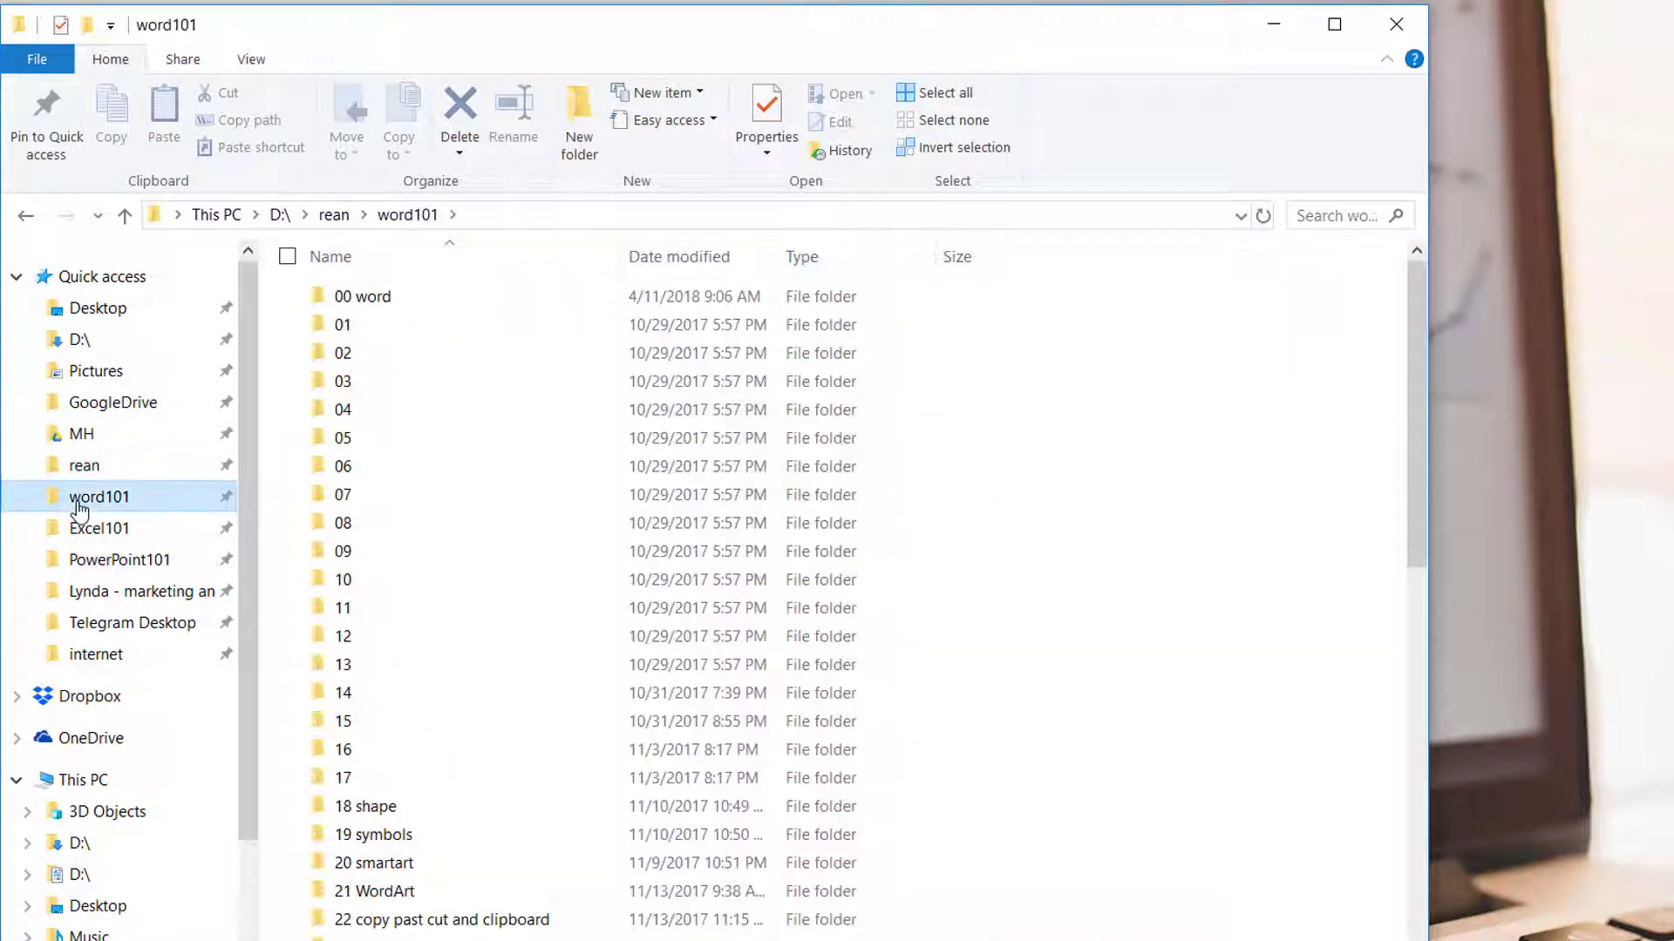
left_click(87, 529)
left_click(103, 560)
left_click(107, 595)
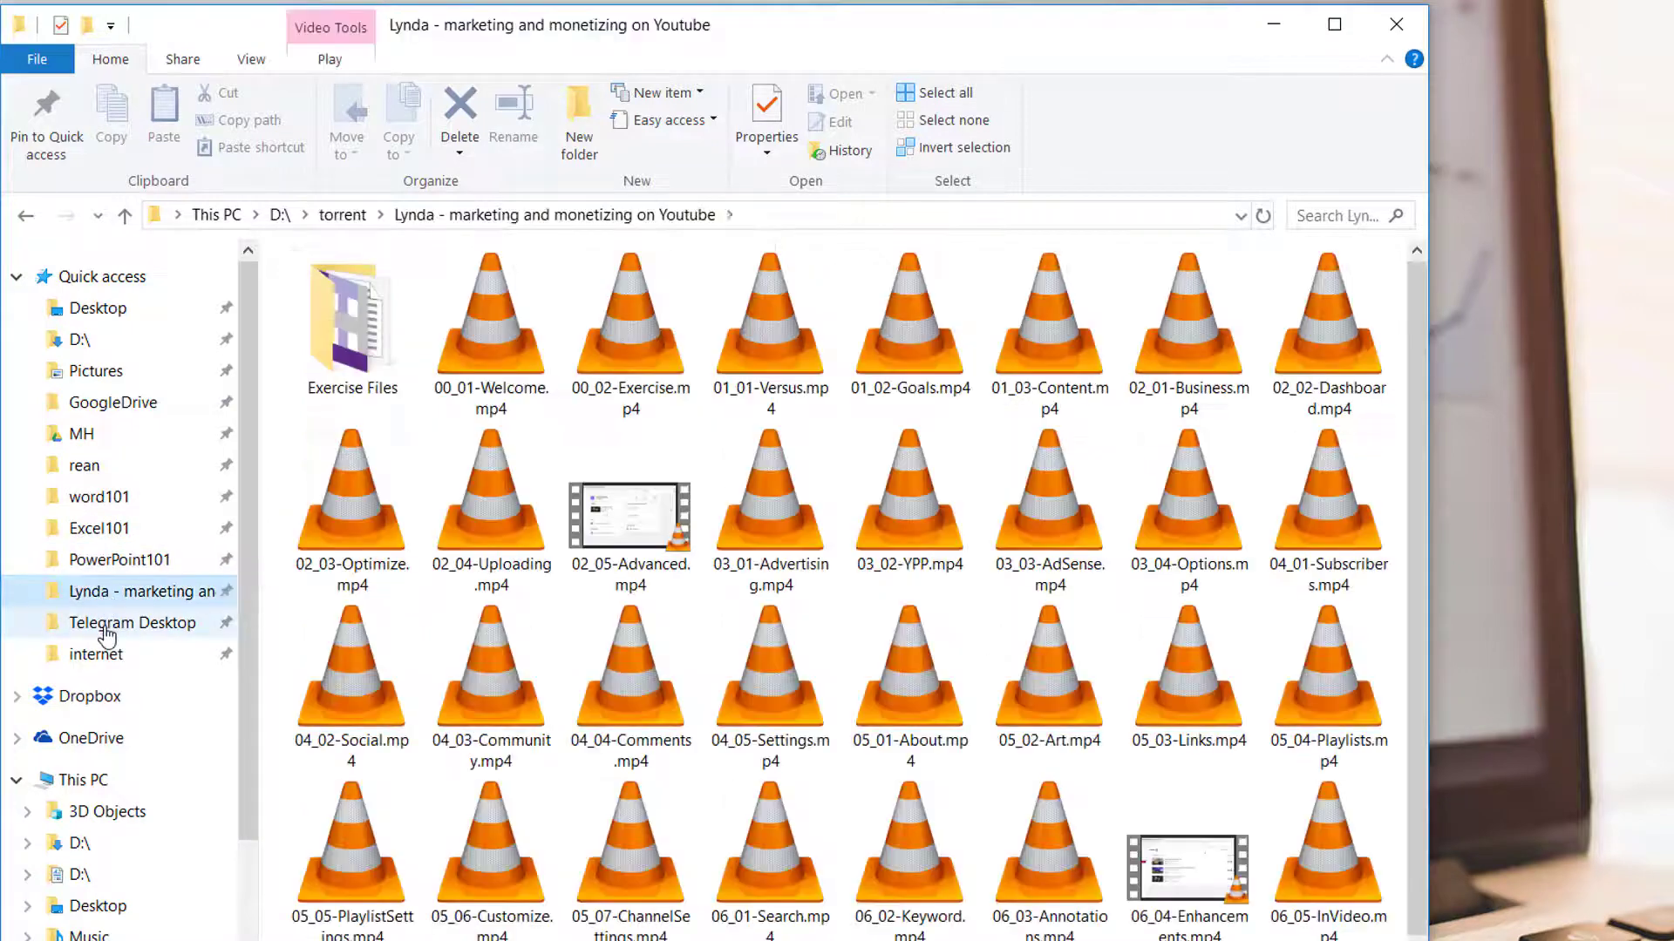
left_click(105, 624)
left_click(96, 653)
left_click(97, 310)
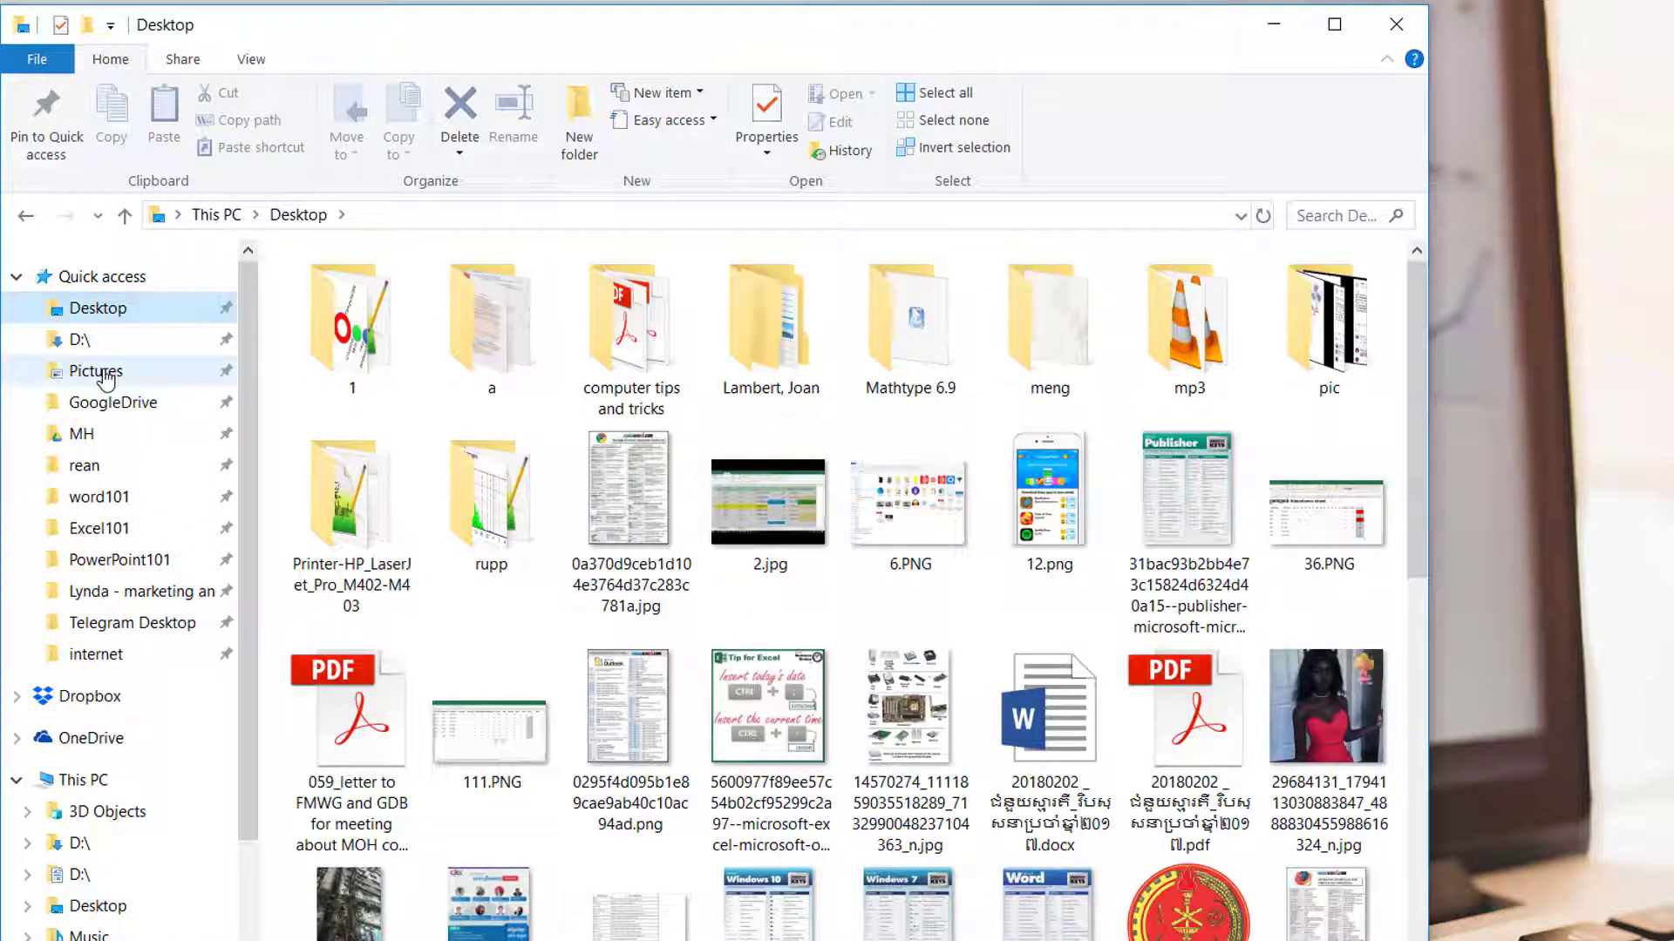
left_click(106, 376)
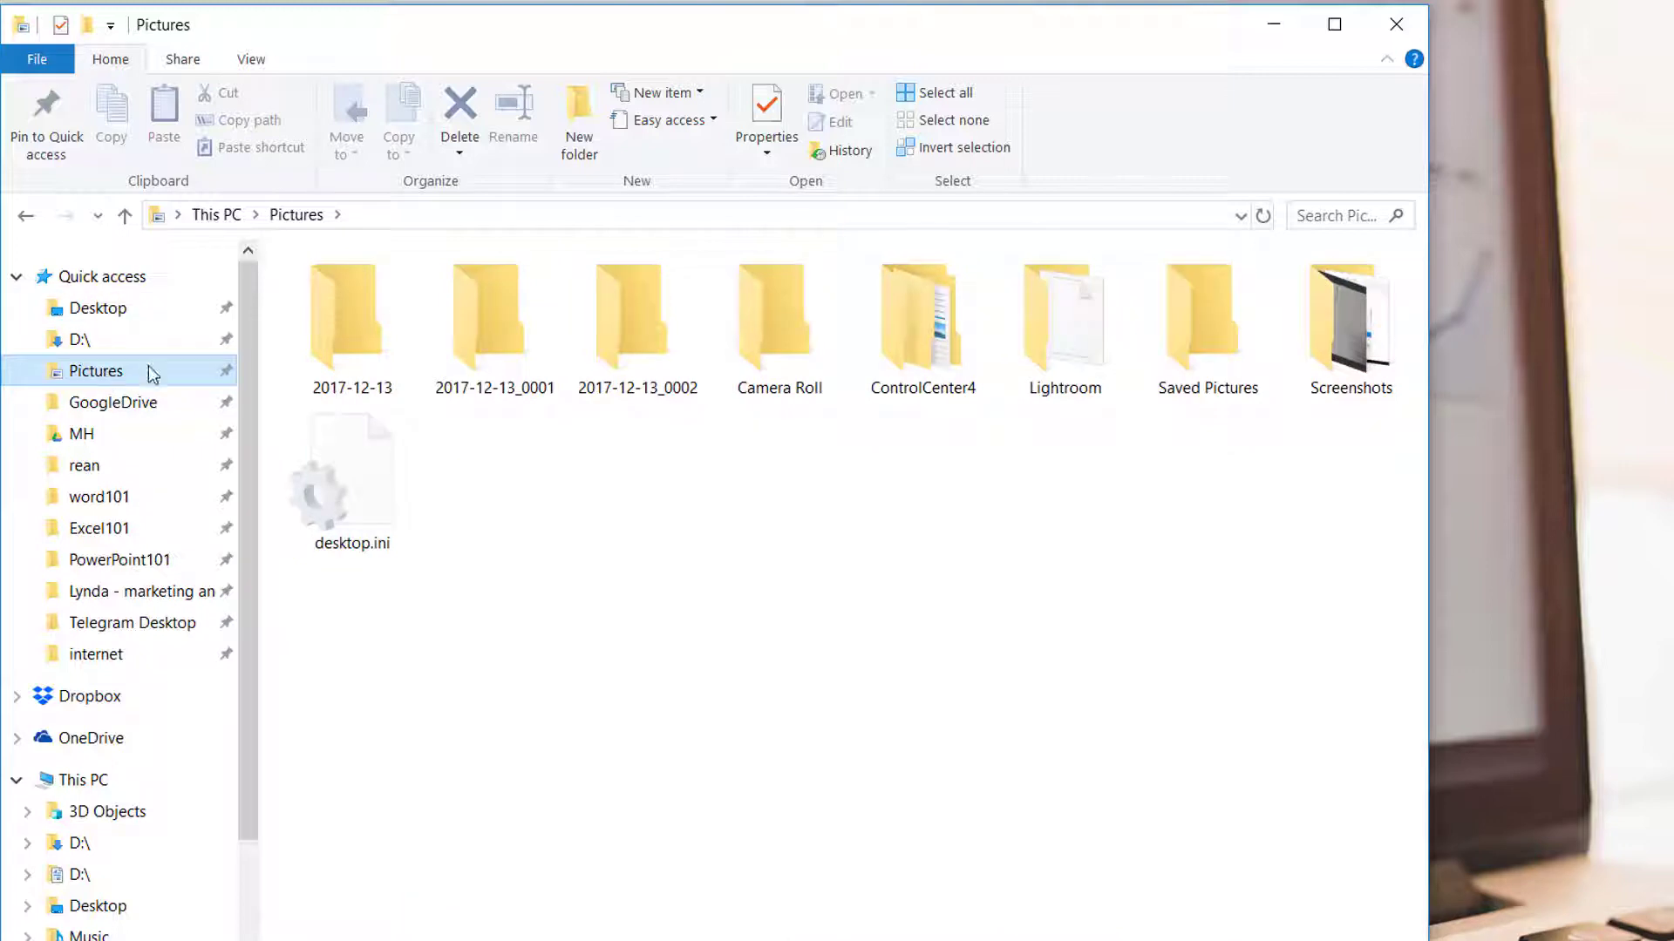
left_click(96, 279)
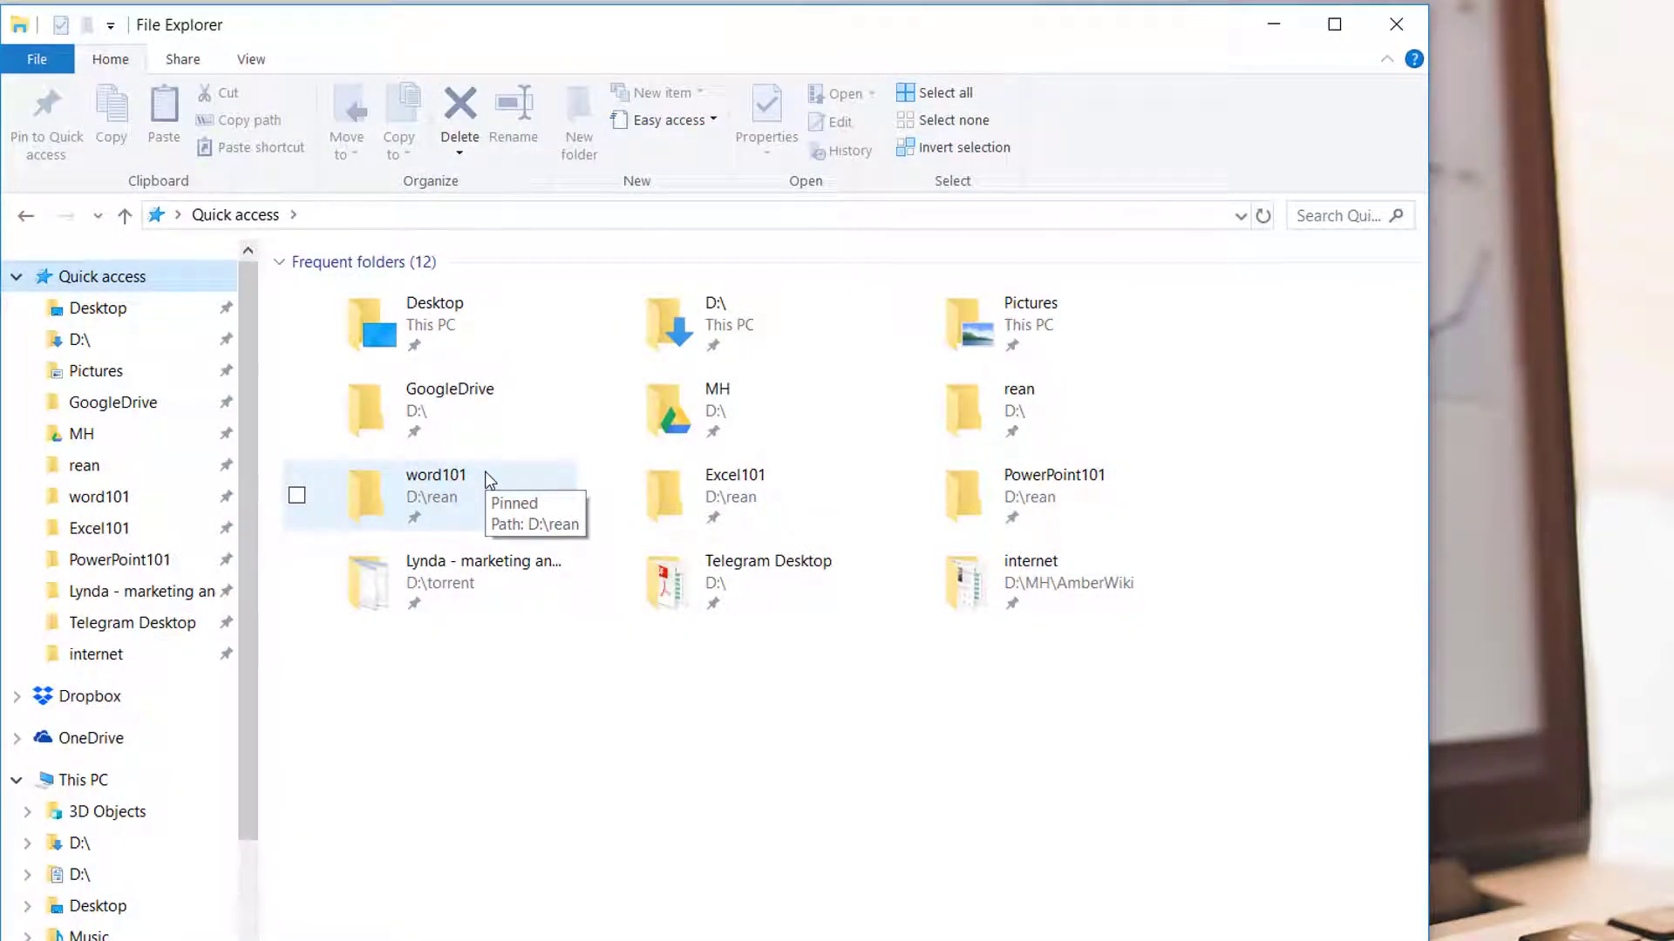
- View the Desktop, GoogleDrive and rean folders through their Quick access shortcuts
left_click(100, 309)
left_click(97, 403)
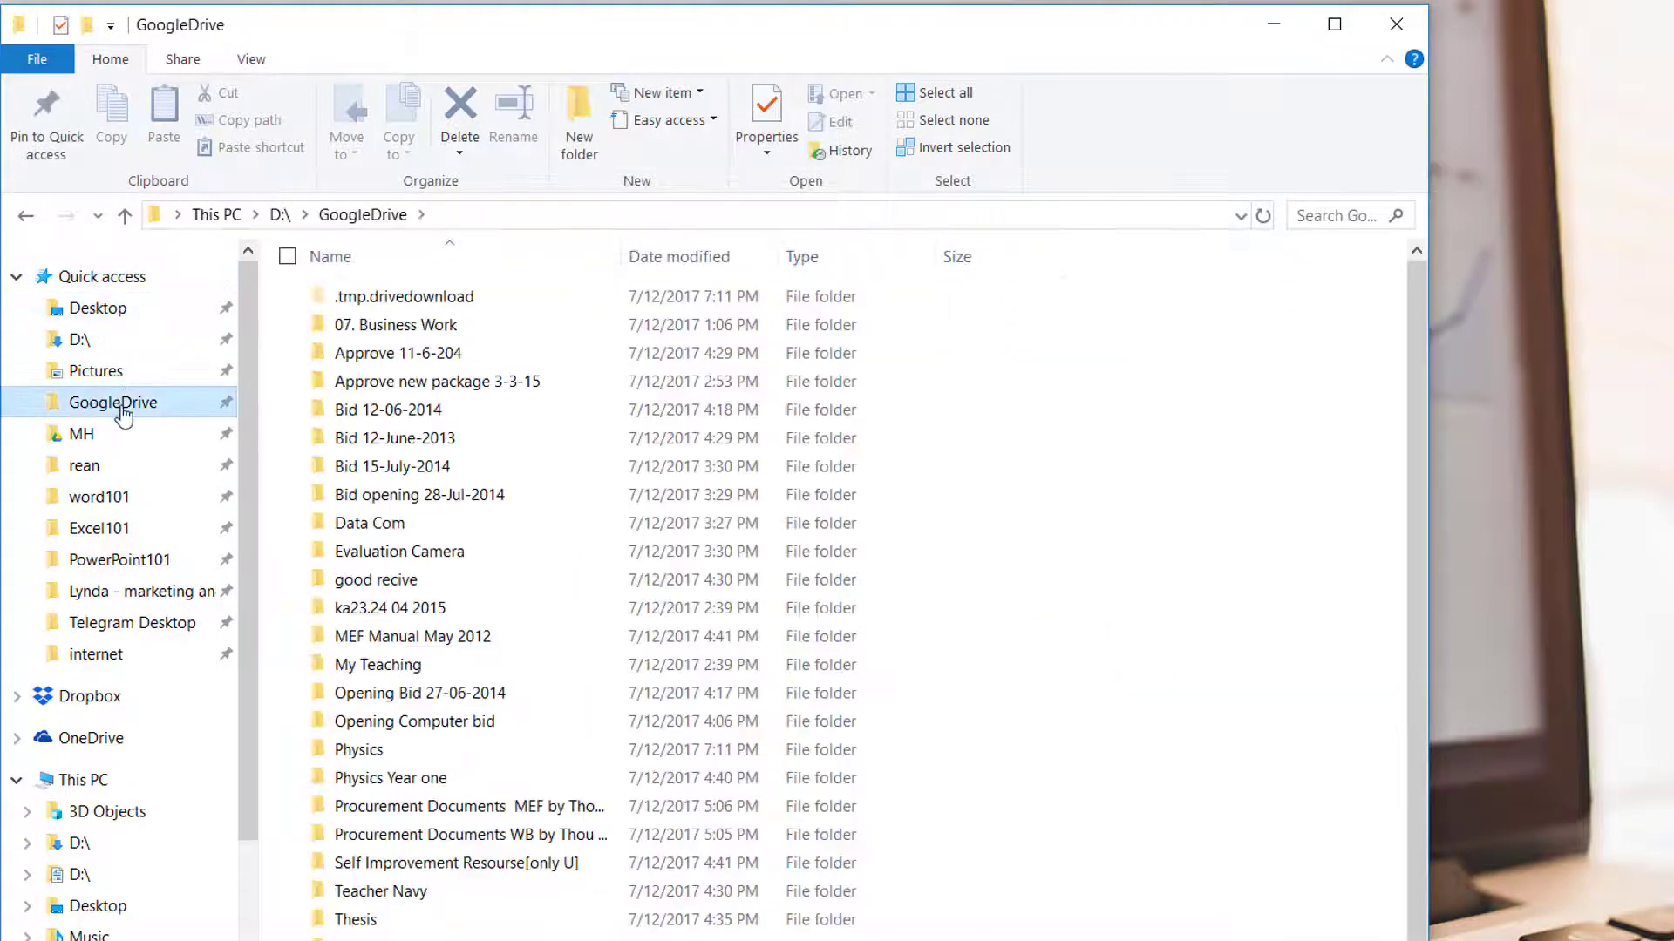
left_click(87, 467)
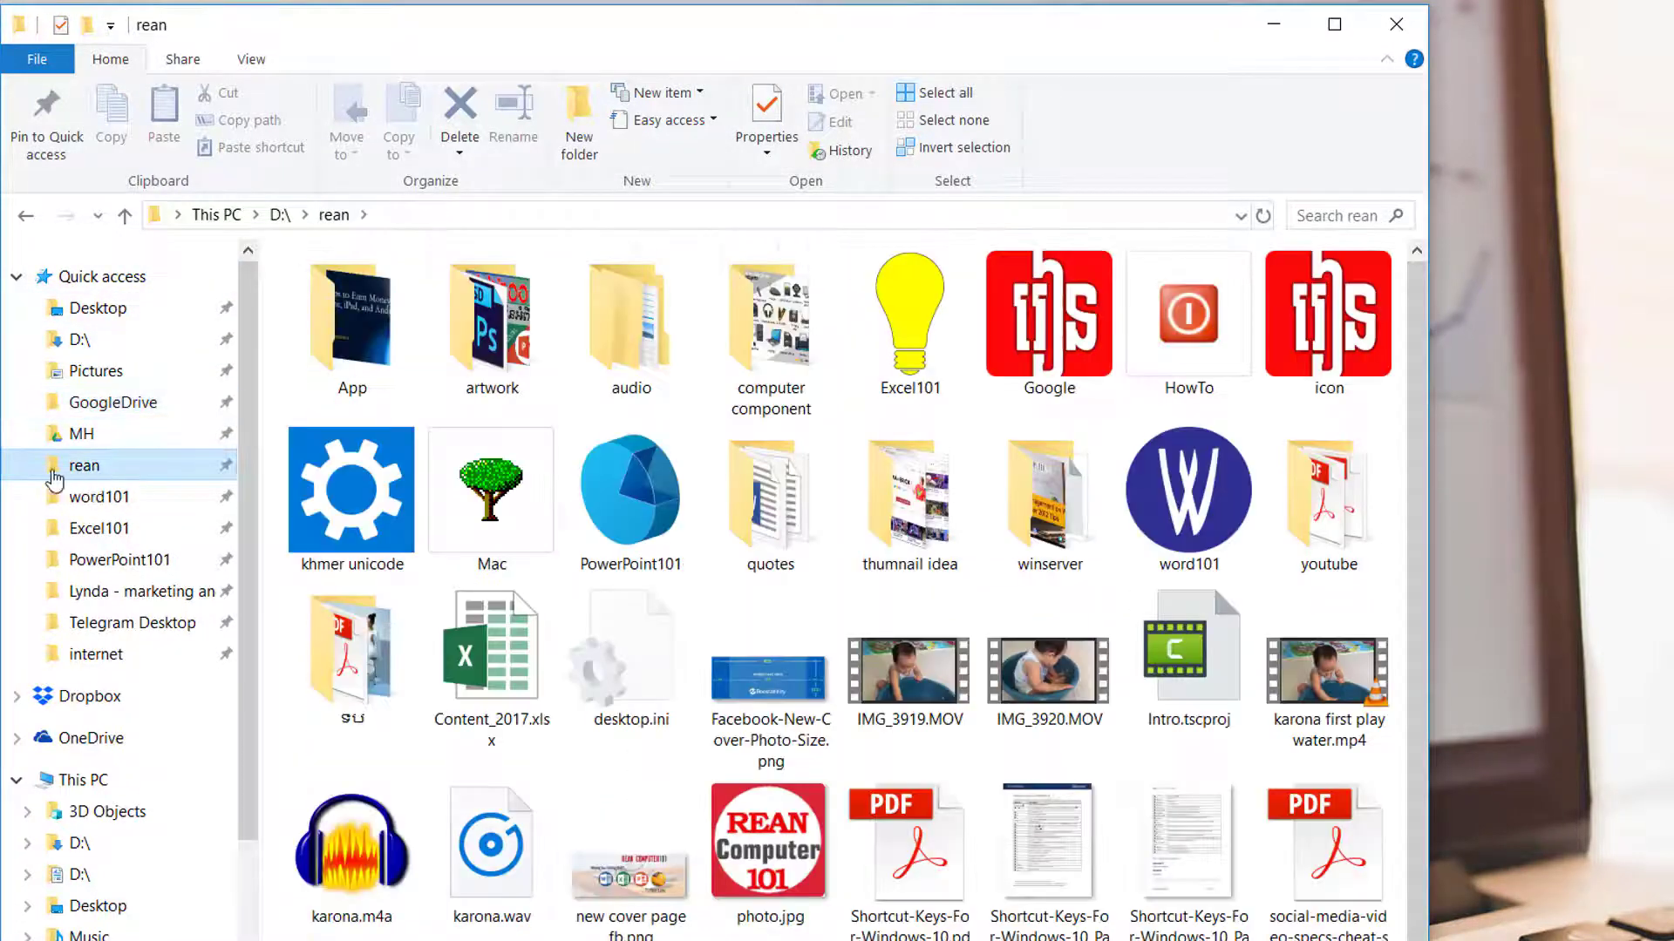
scroll(1116, 804, "down", 1)
scroll(663, 723, "up", 1)
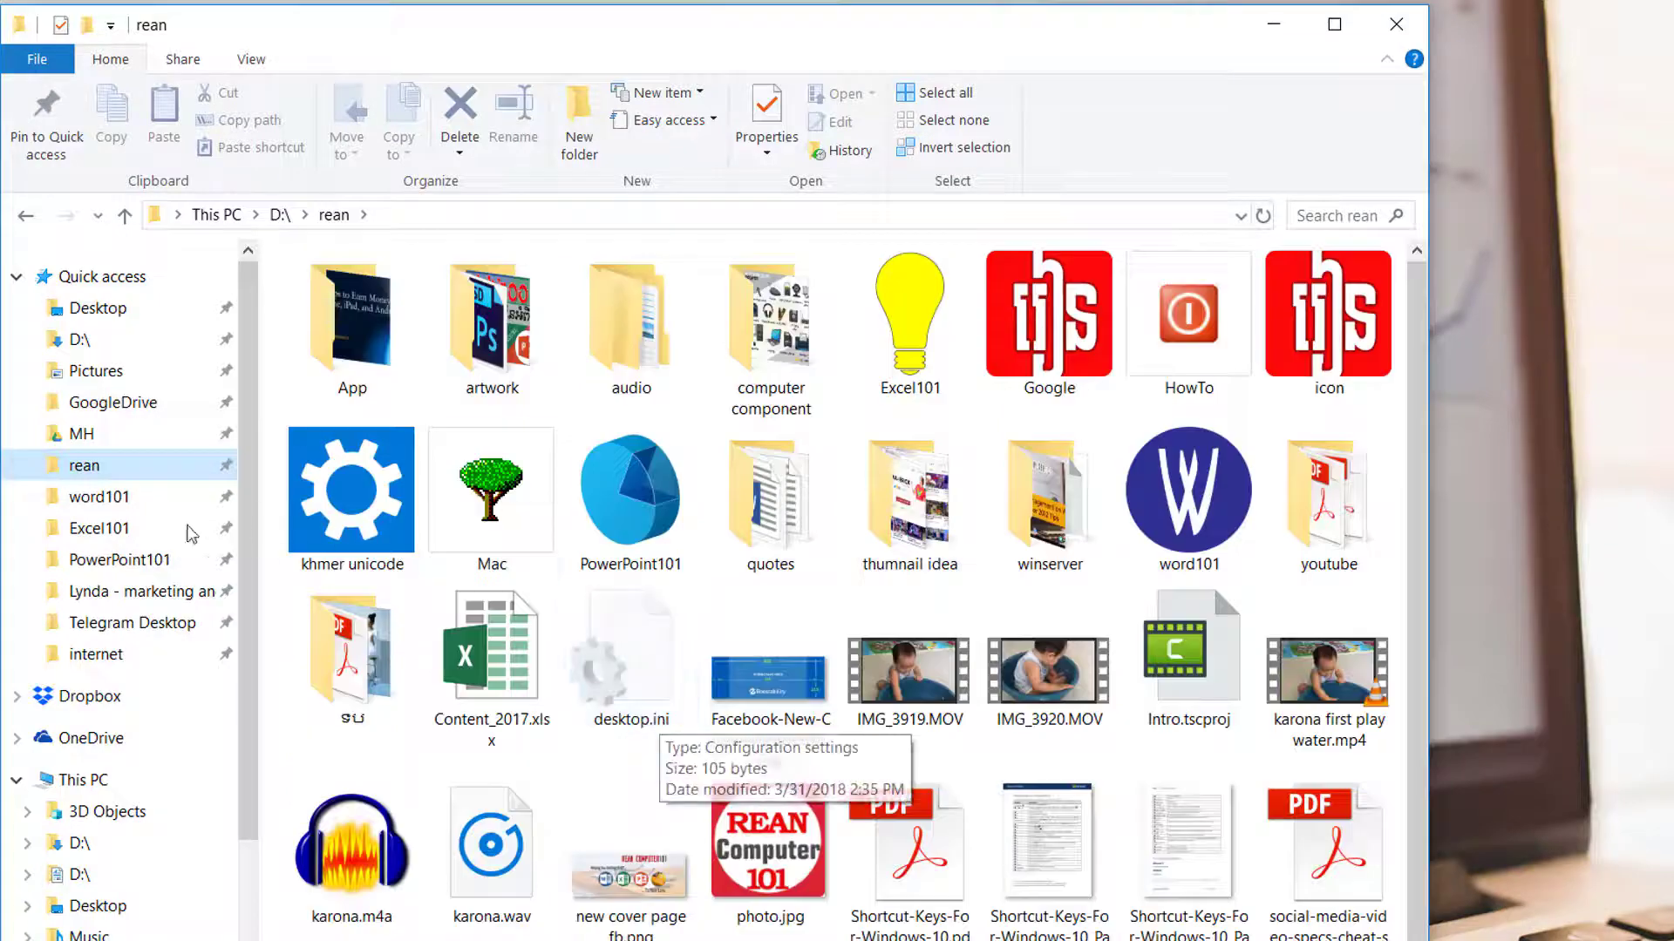
- Open the DATA (D:) drive and locate the rean folder in its long file list
scroll(112, 863, "down", 3)
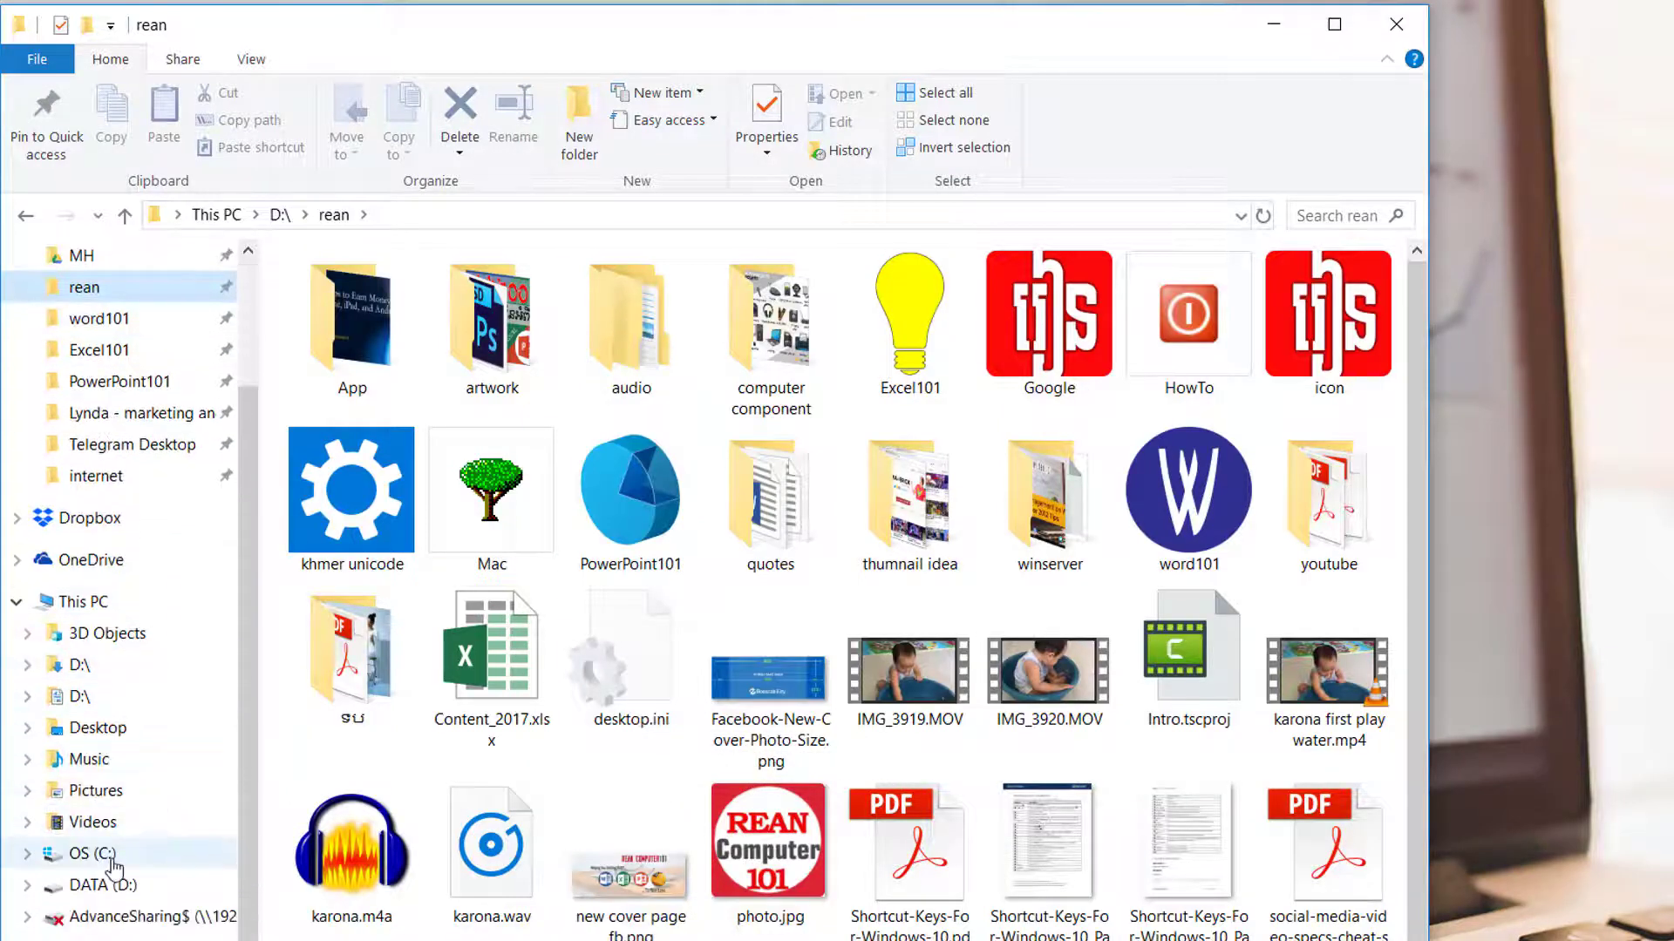
left_click(103, 885)
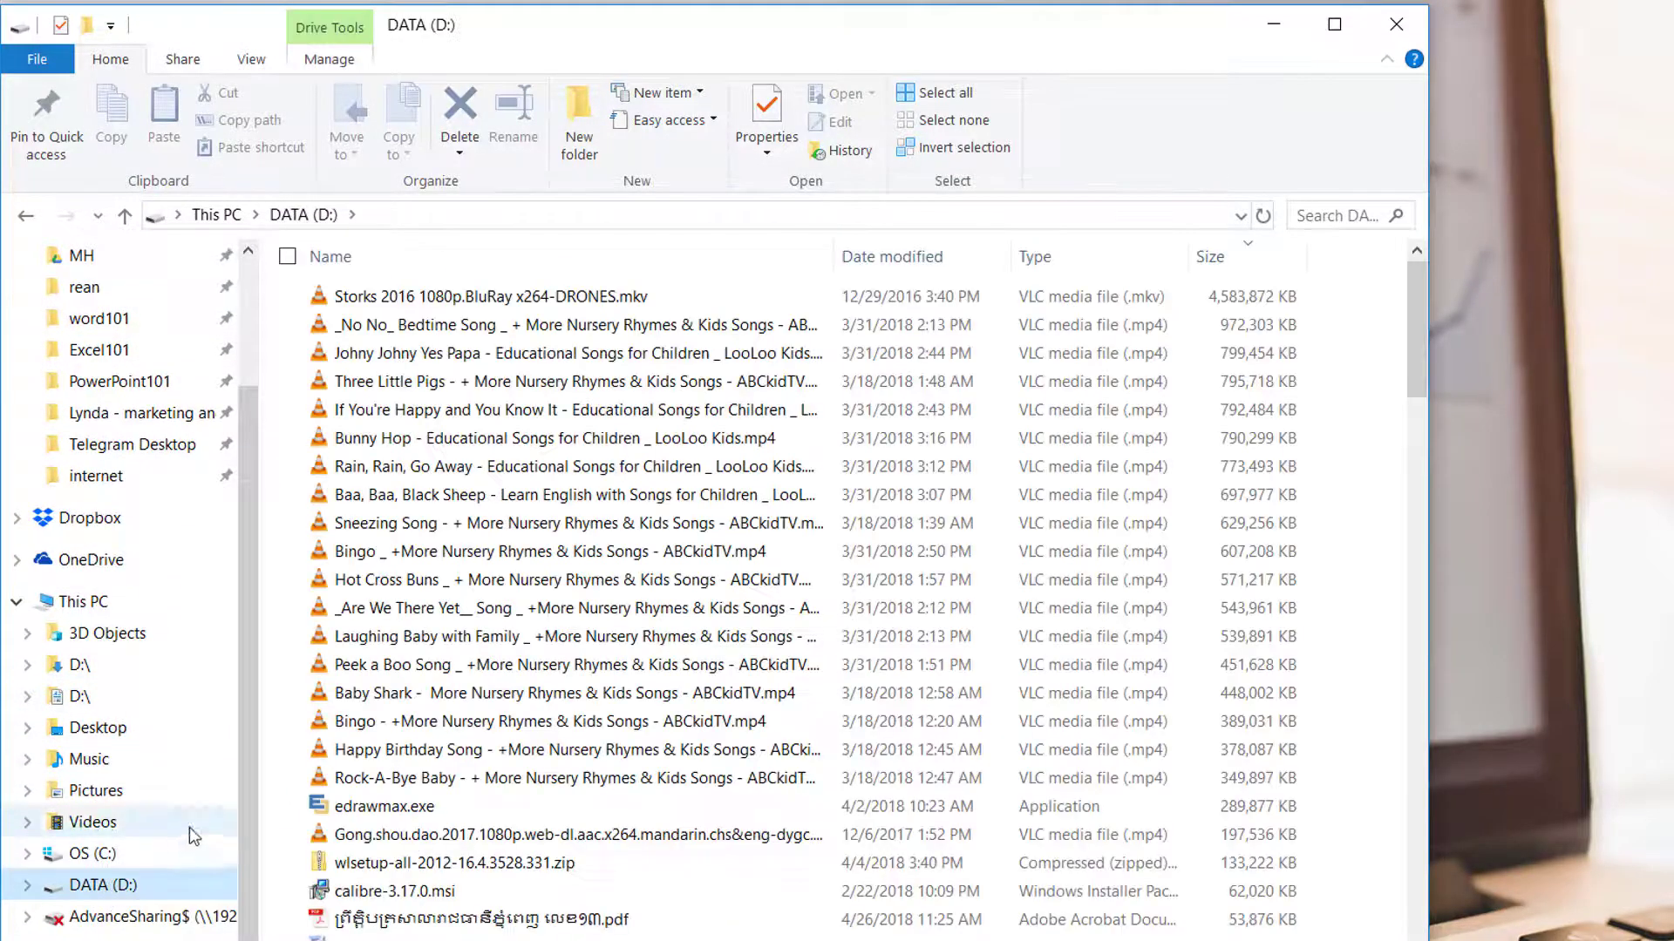
scroll(628, 828, "down", 10)
scroll(670, 741, "down", 10)
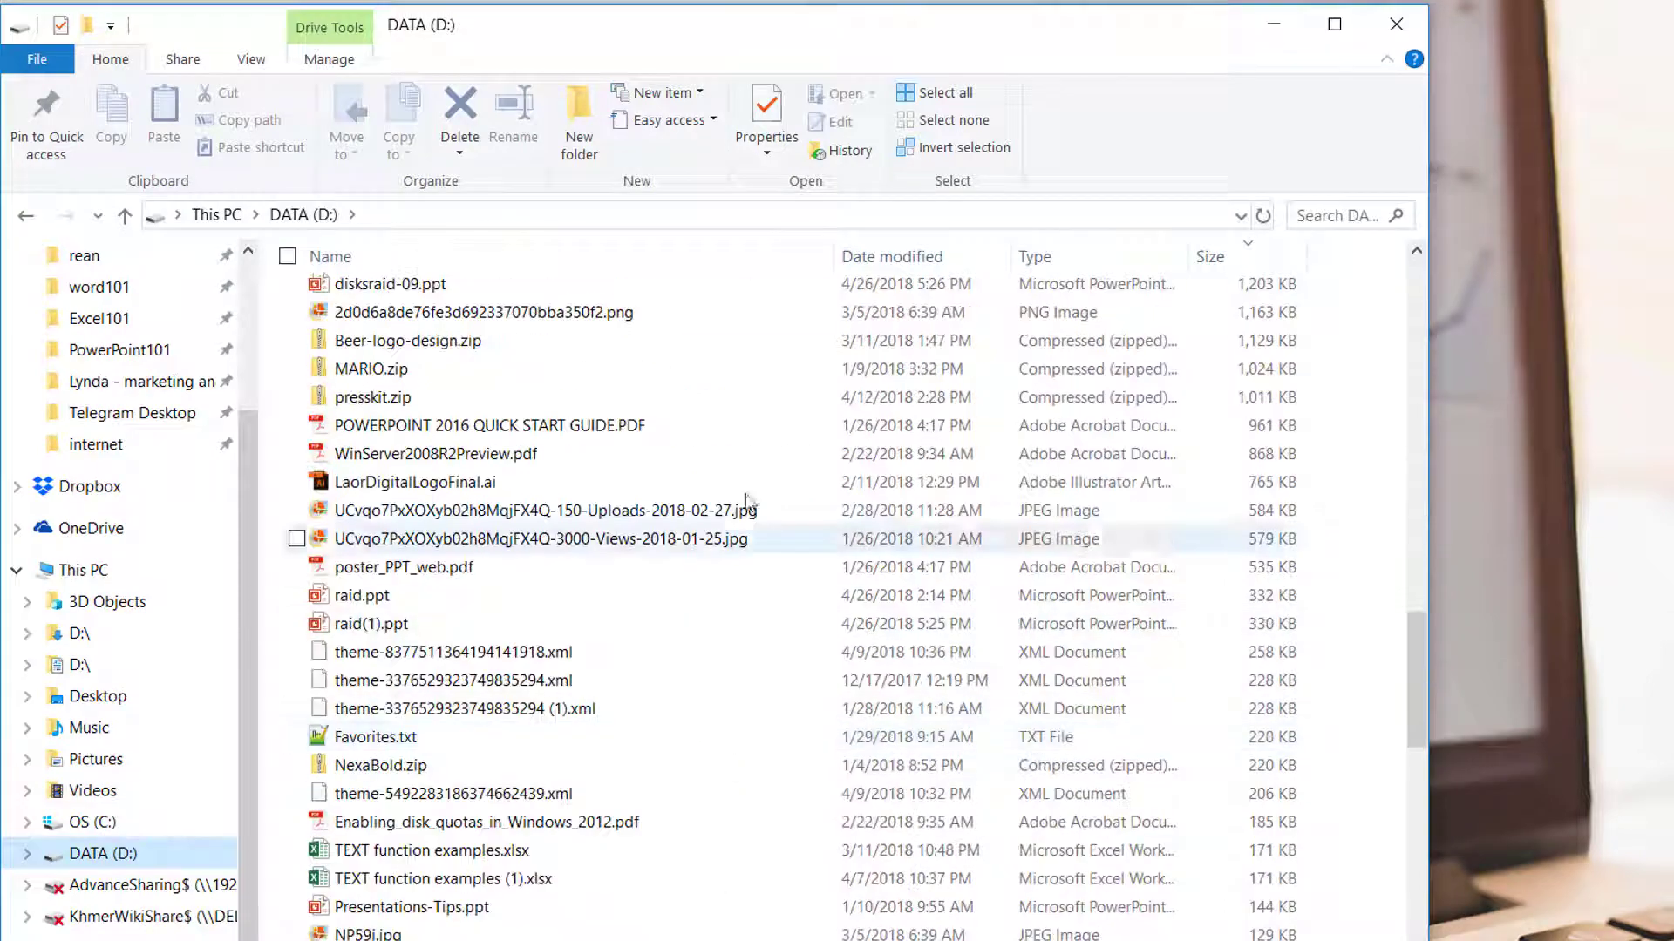
left_click(768, 460)
key("r")
key("r")
key("r")
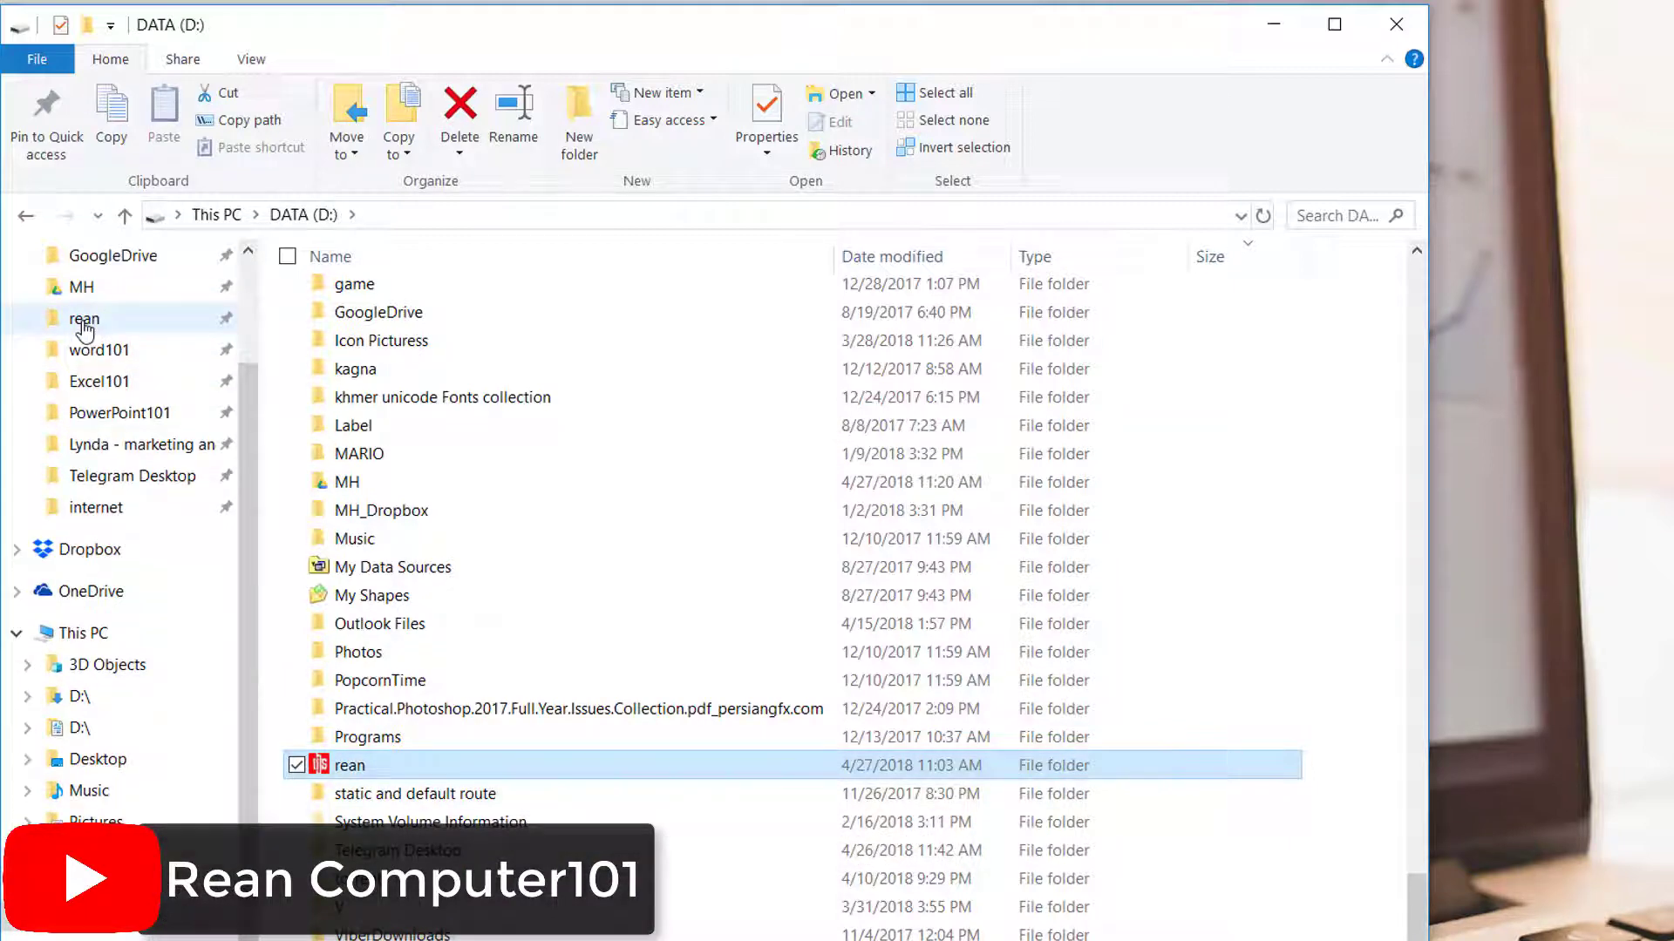
- Open the rean folder from Quick access and pin its HowTo and Mac subfolders to Quick access
left_click(85, 323)
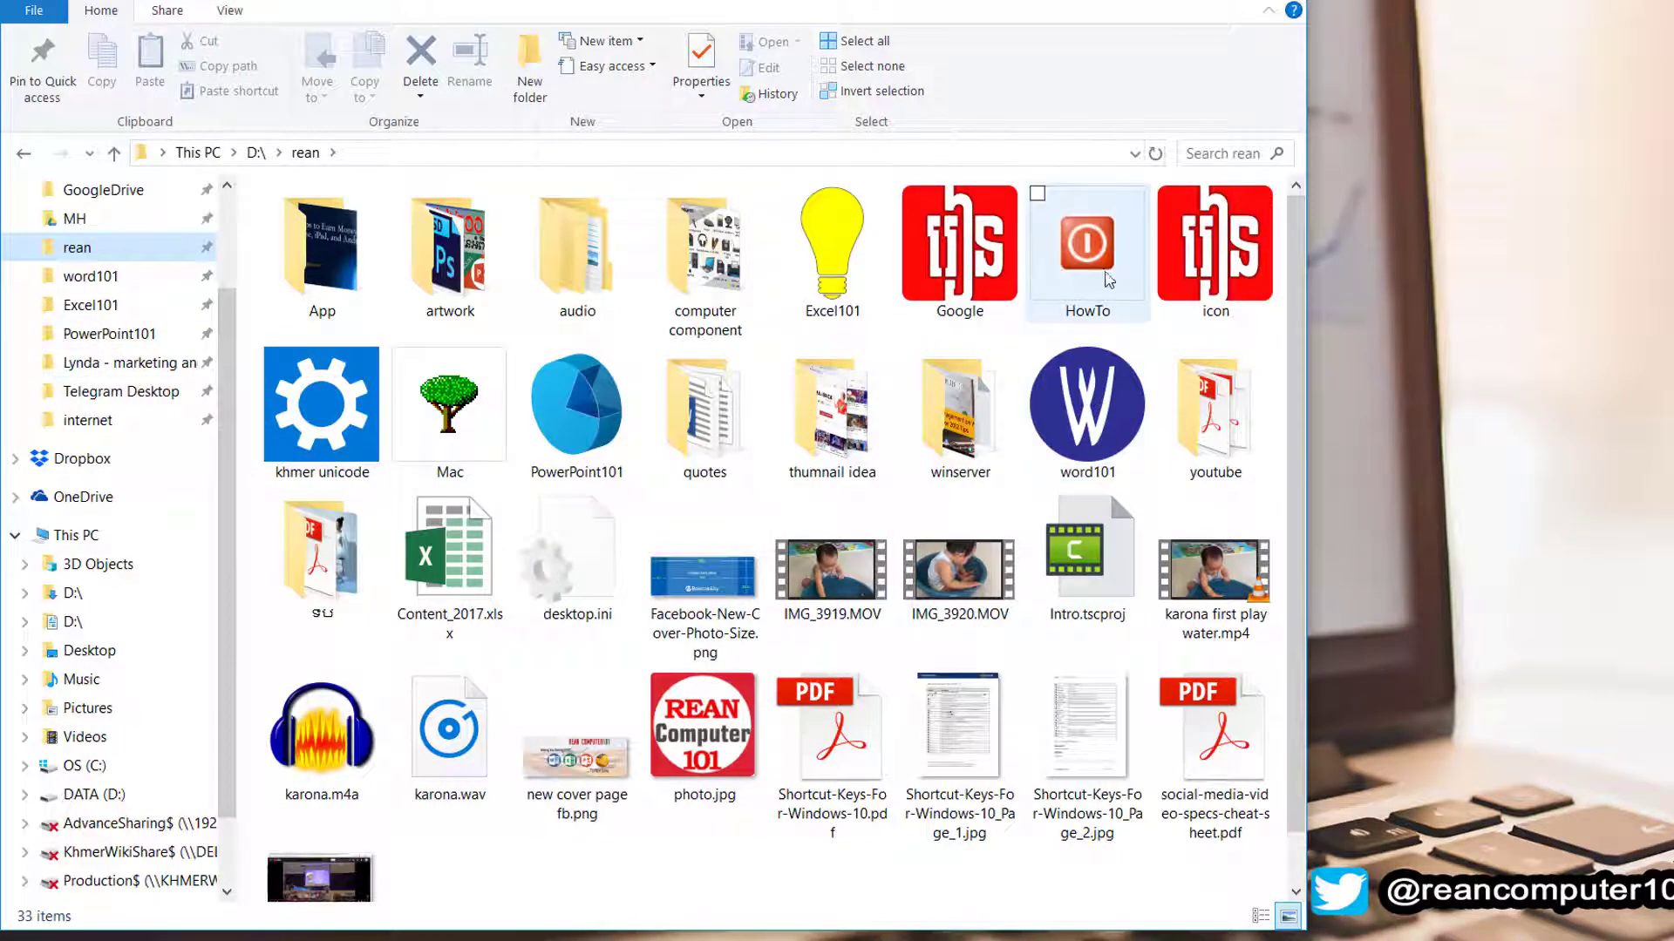
left_click(1109, 279)
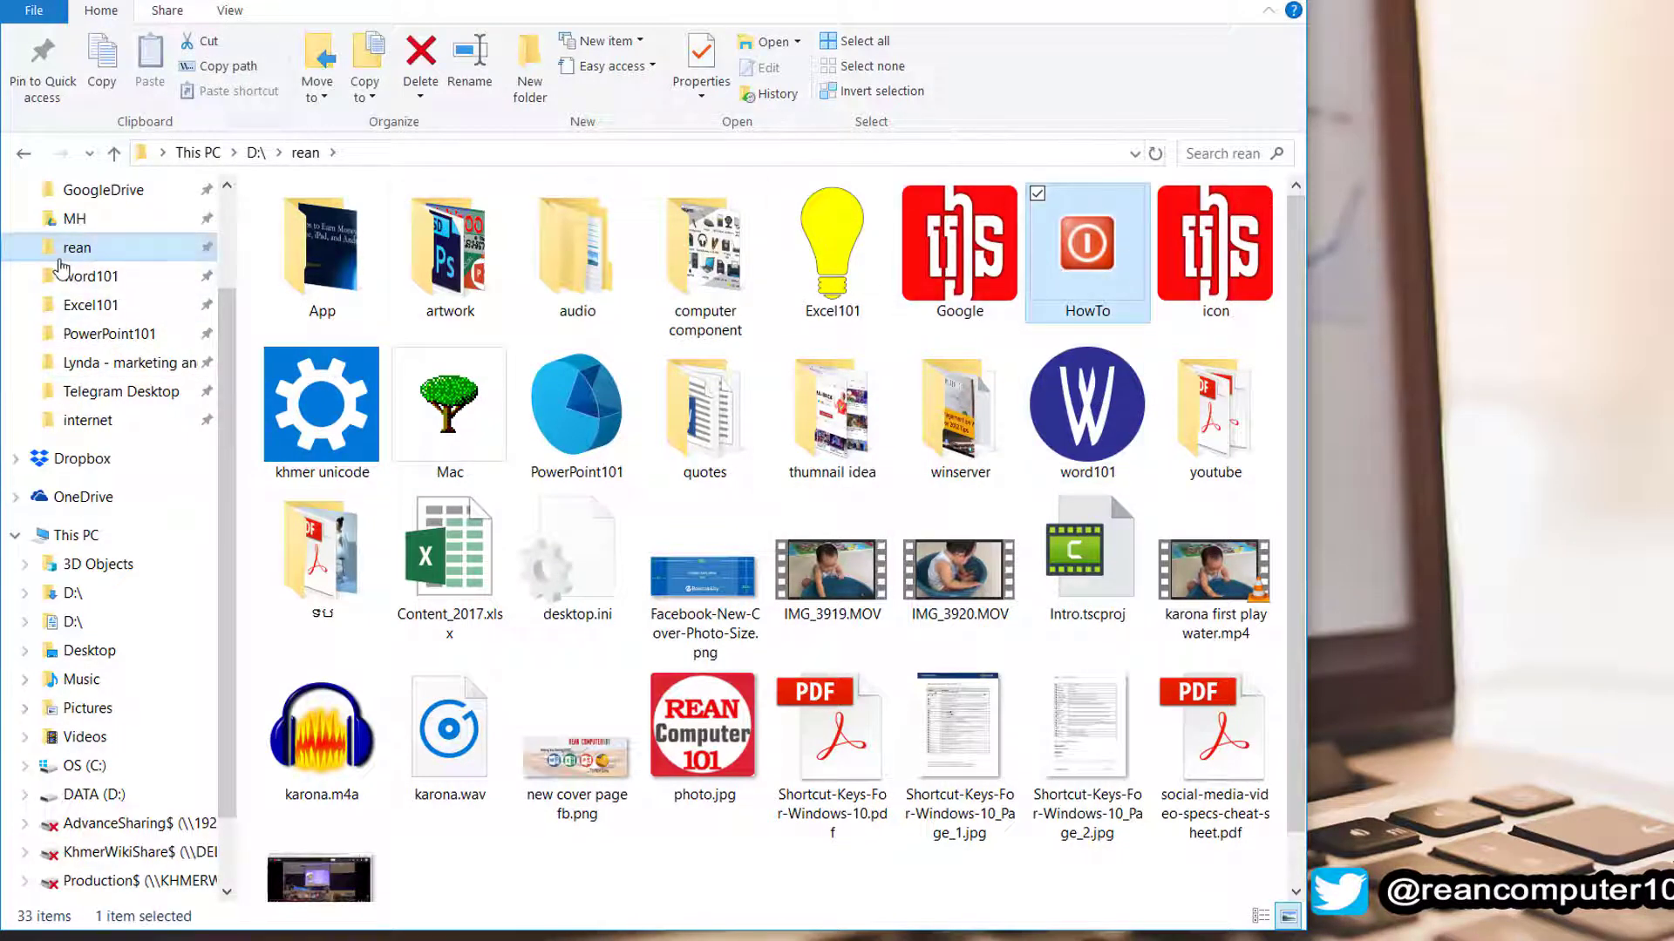
right_click(1092, 250)
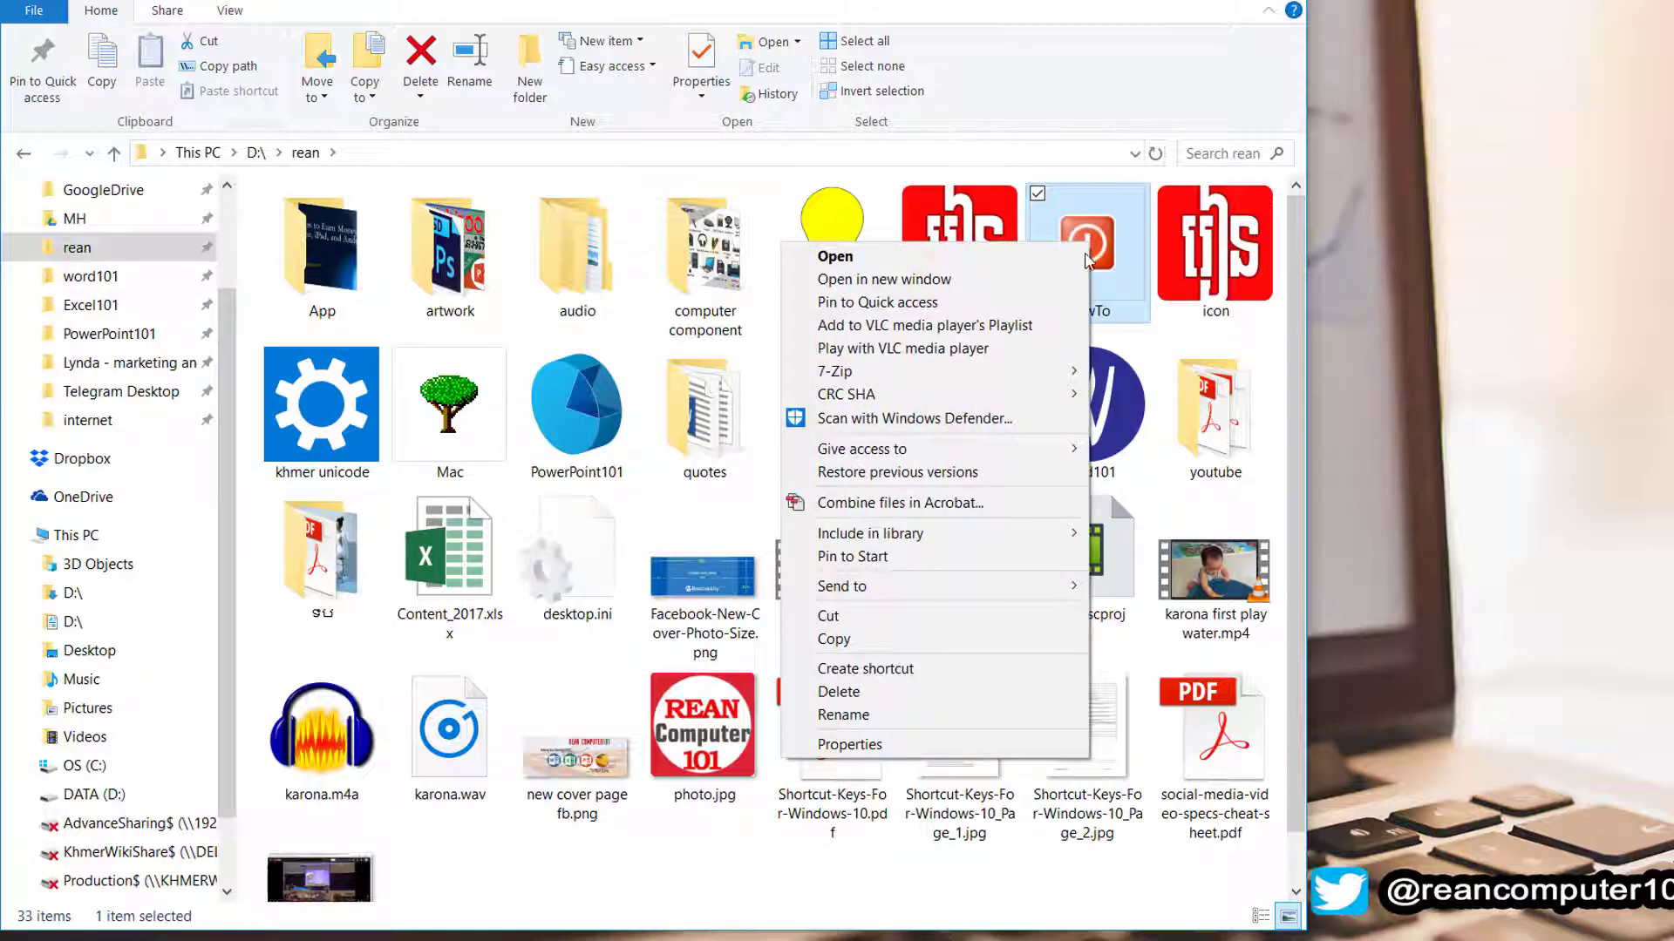
left_click(922, 301)
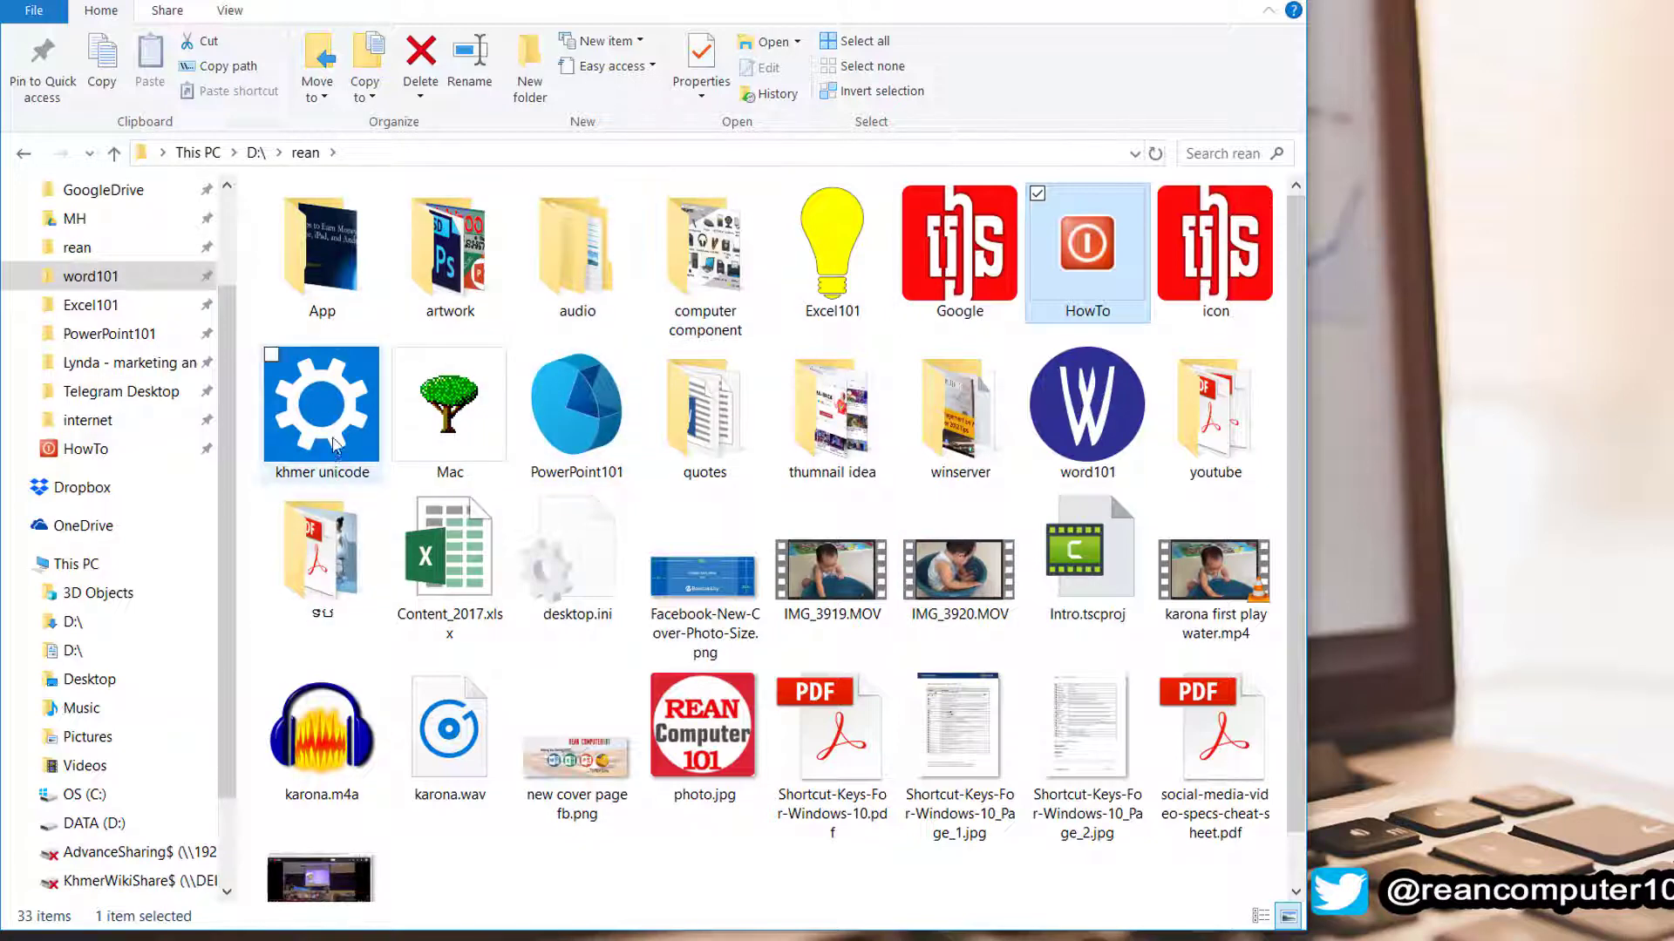
right_click(425, 463)
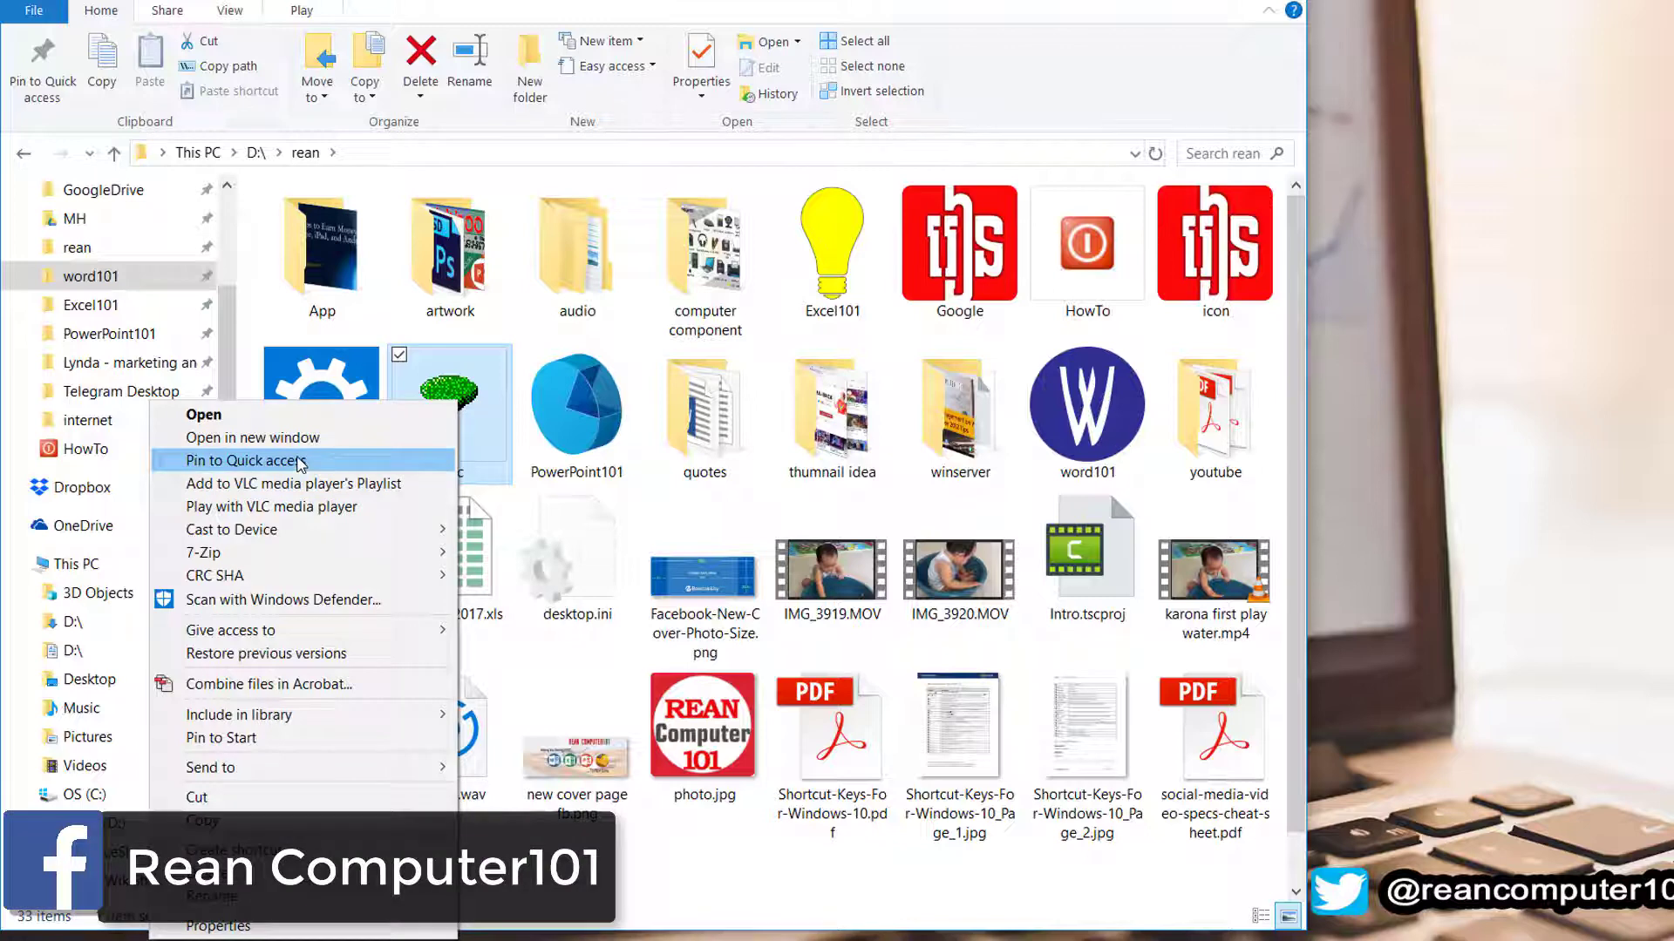
left_click(300, 462)
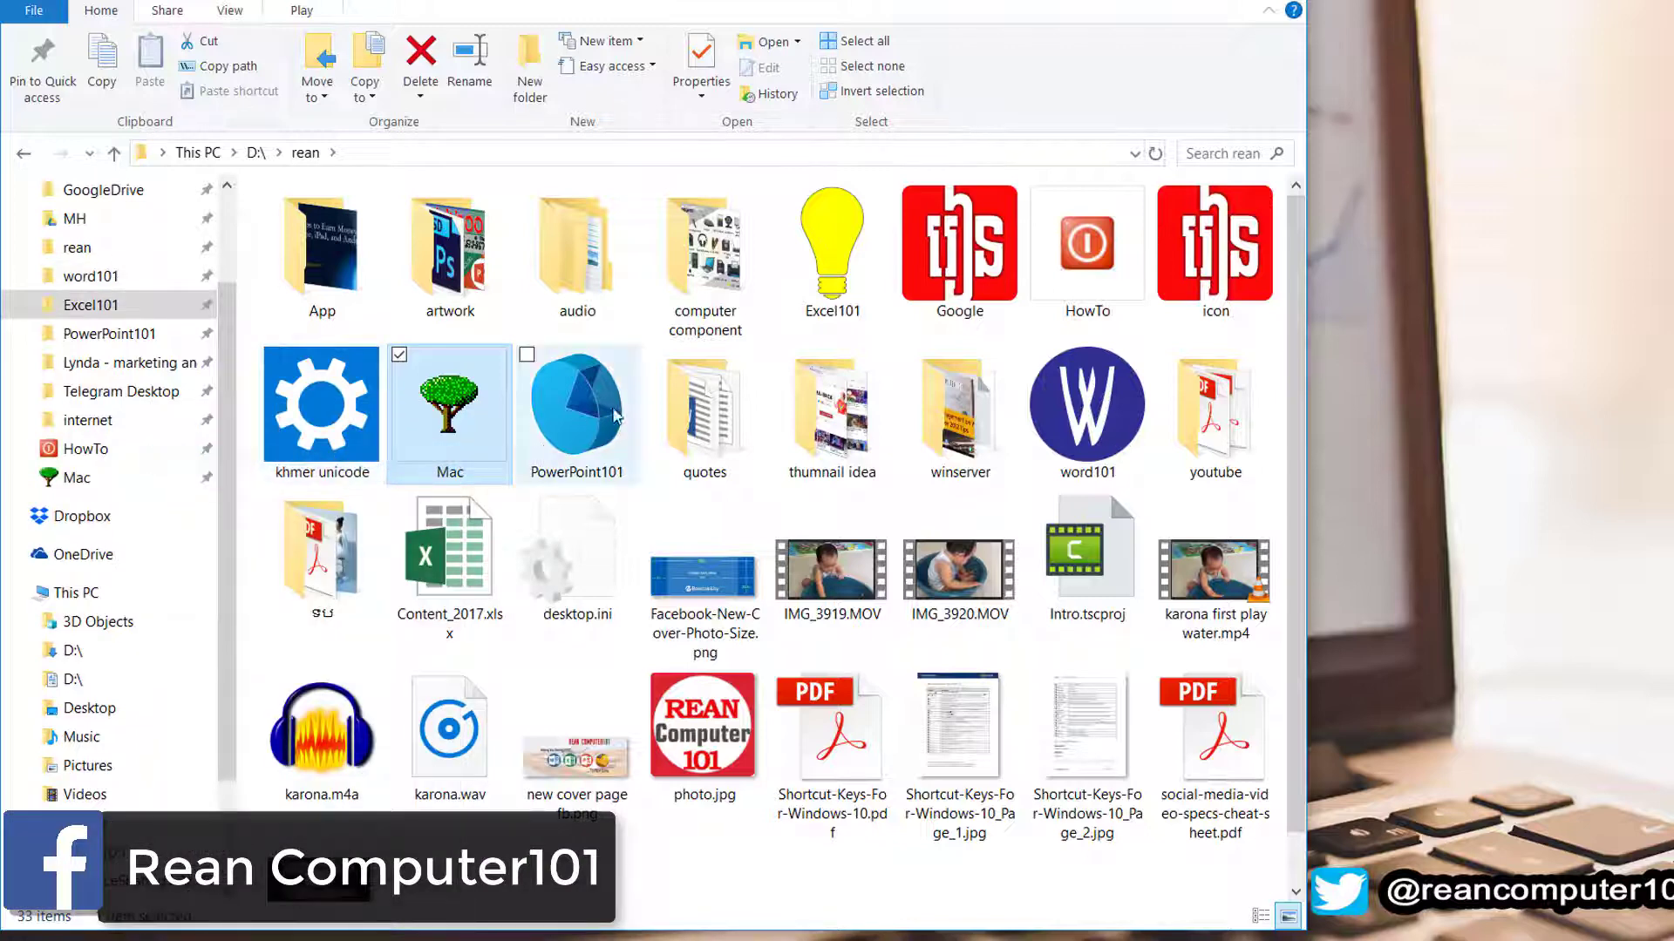
- View the contents of the Mac and HowTo folders through their Quick access shortcuts
left_click(76, 480)
left_click(78, 449)
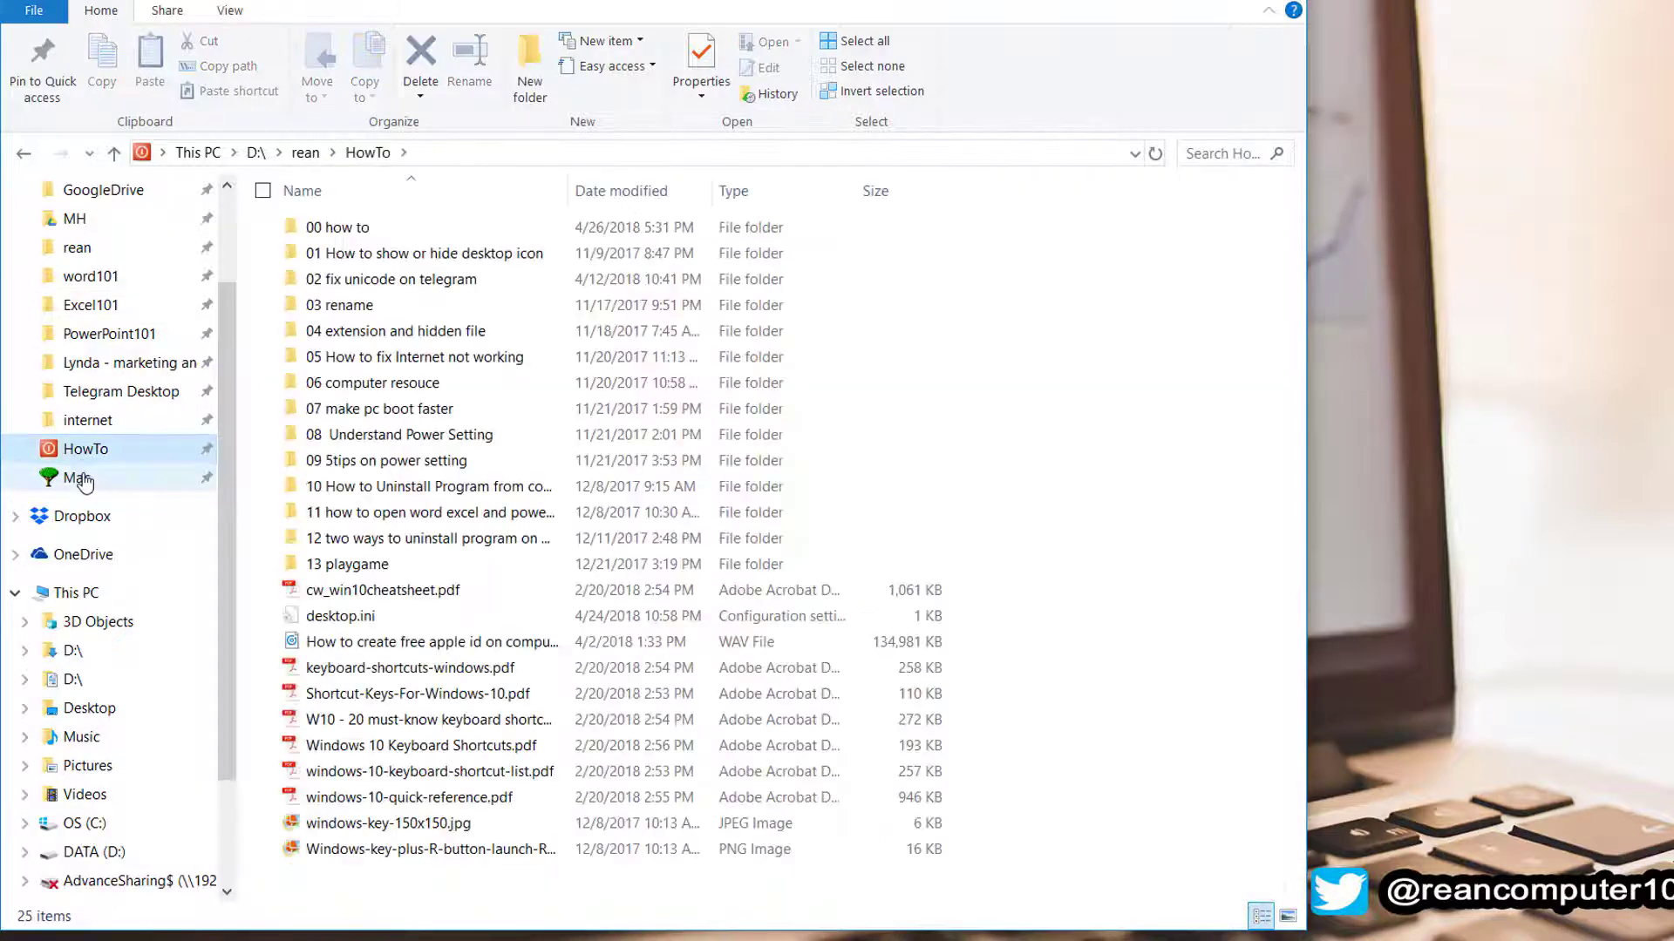
left_click(82, 478)
- Return to the rean folder and pin its youtube subfolder in Quick access between Excel101 and PowerPoint101
left_click(79, 249)
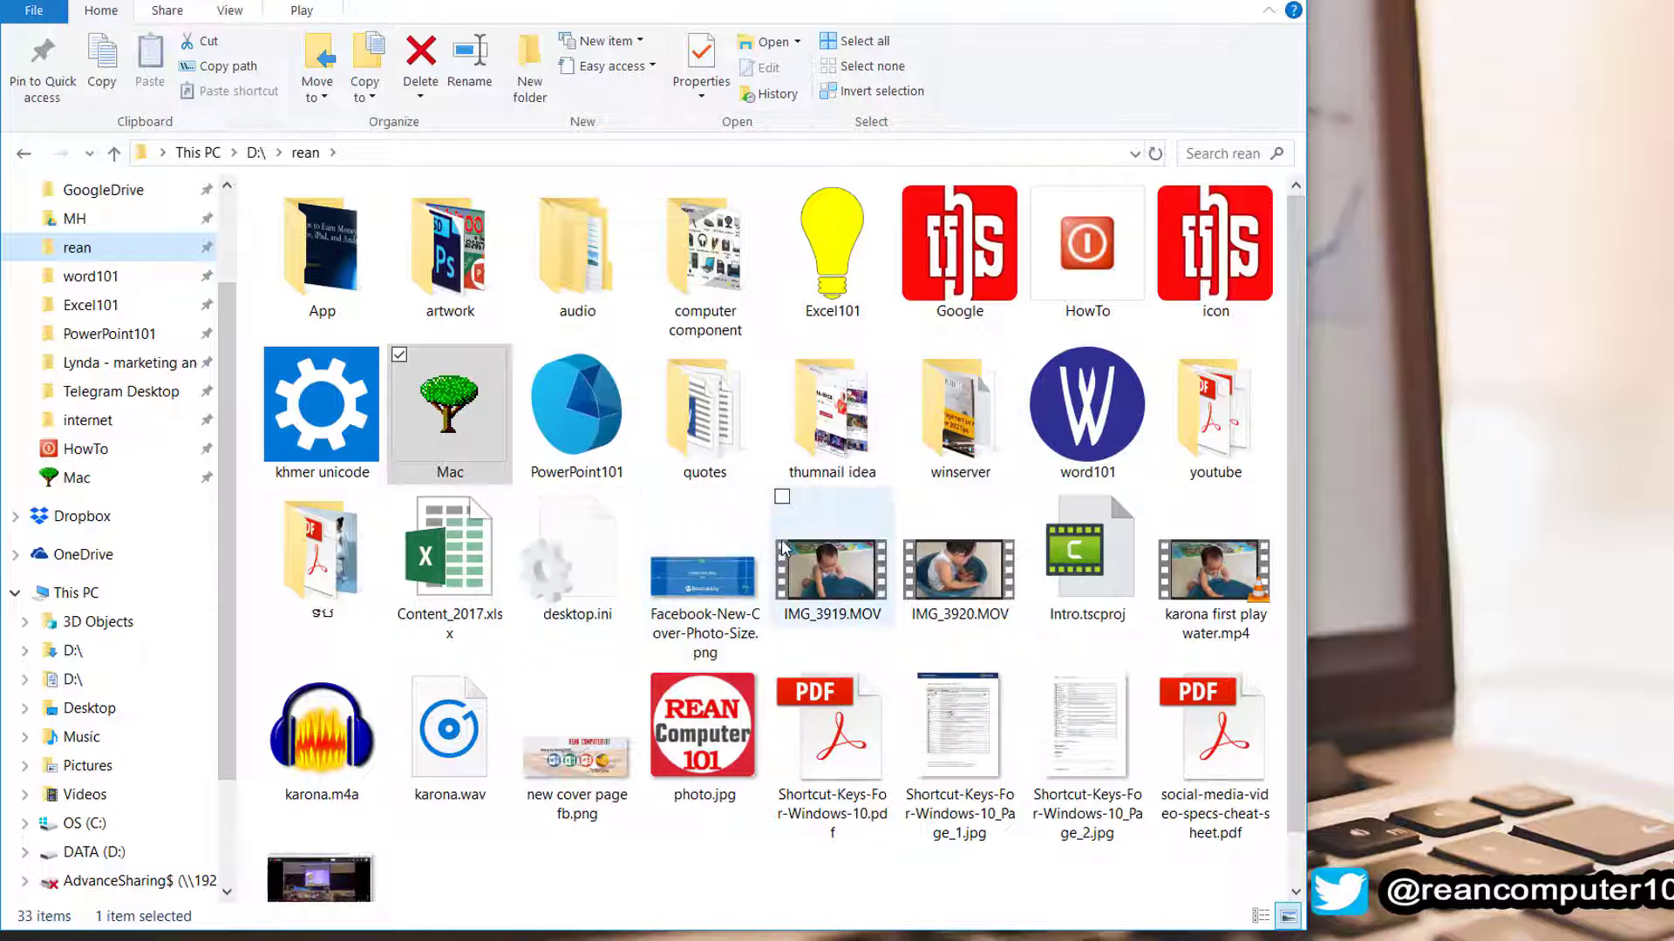
left_click(1228, 419)
left_click_drag(1229, 419, 151, 347)
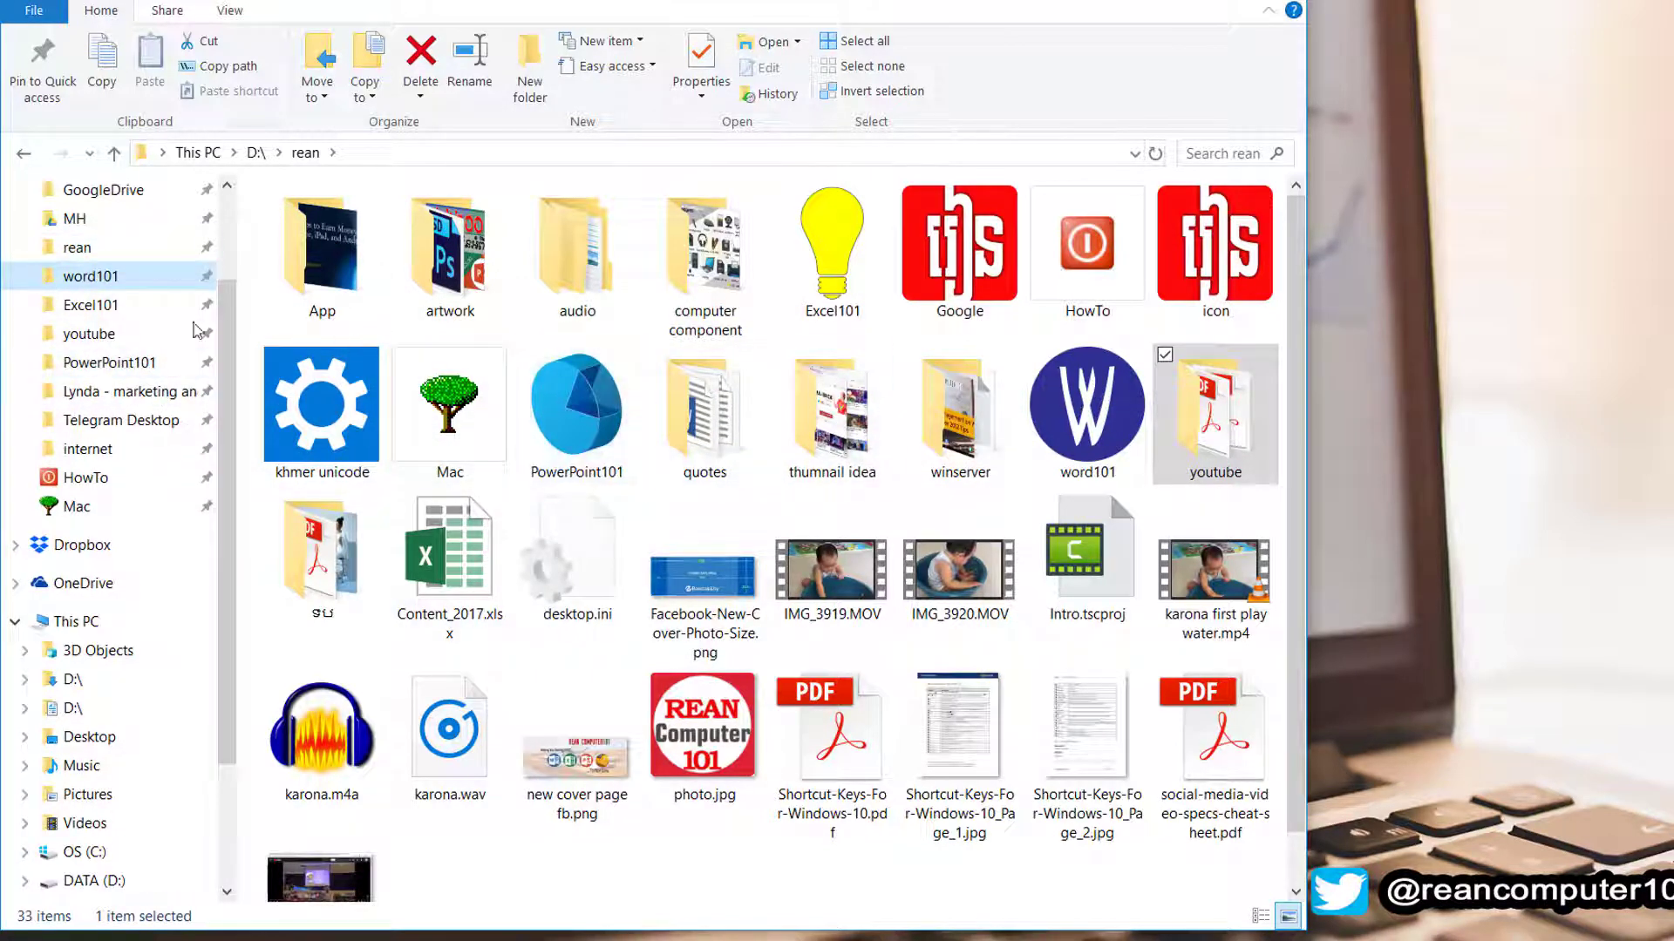
- View the pinned youtube, Excel101 and word101 folders, and return to the rean folder
left_click(78, 336)
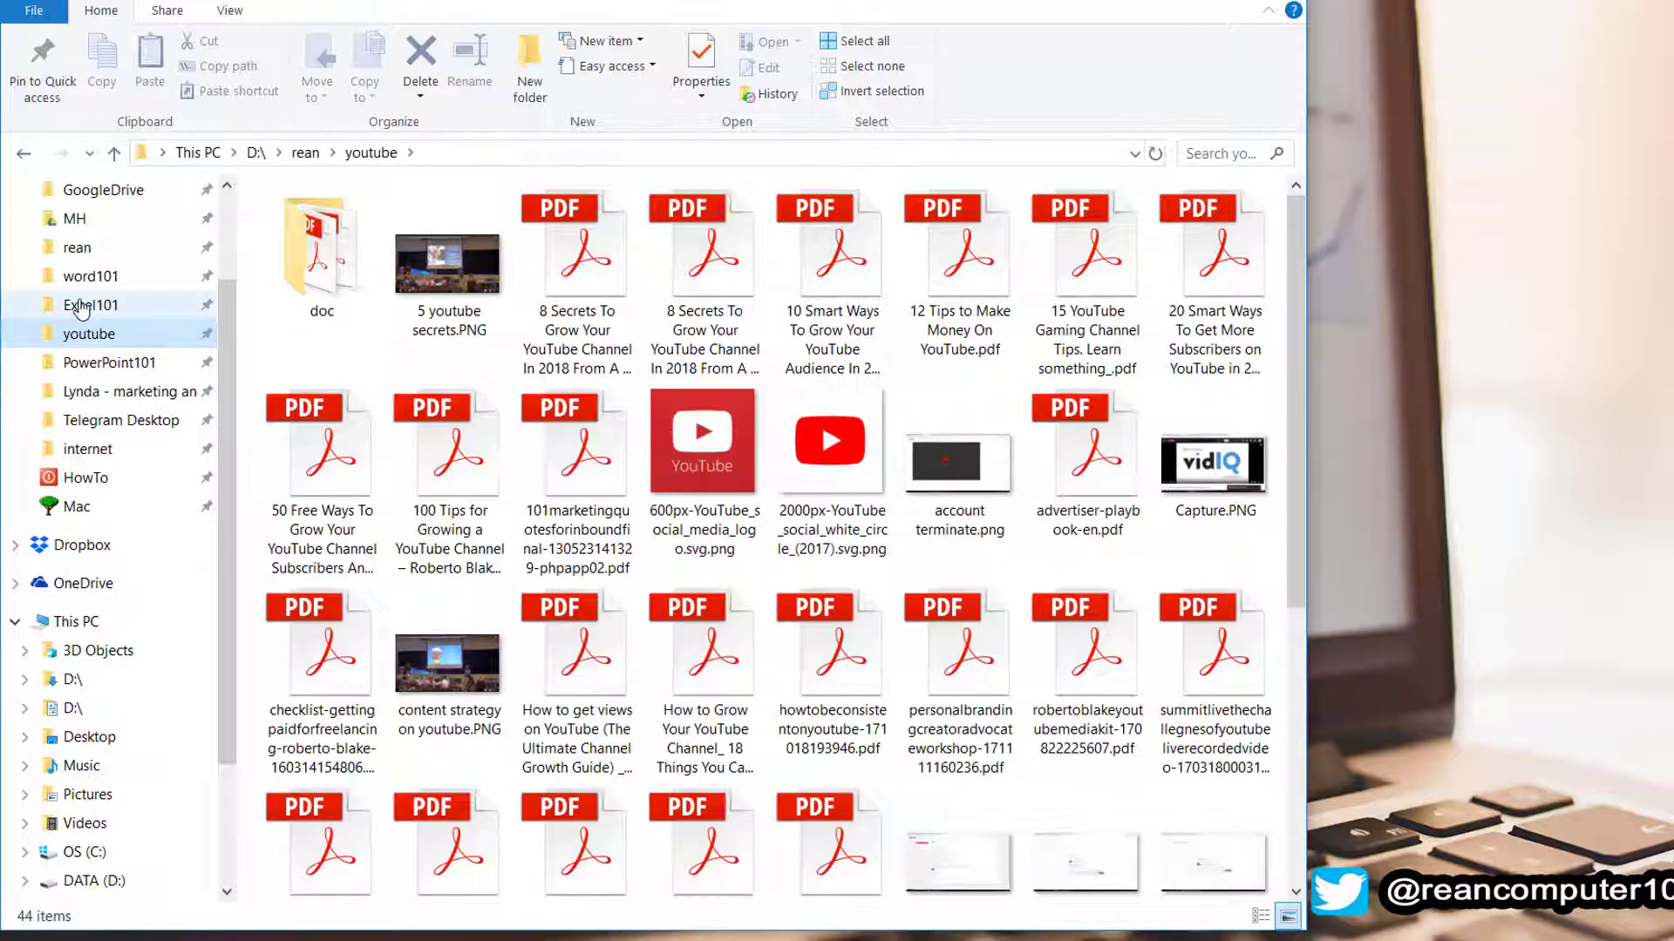
left_click(81, 305)
left_click(87, 277)
left_click(80, 248)
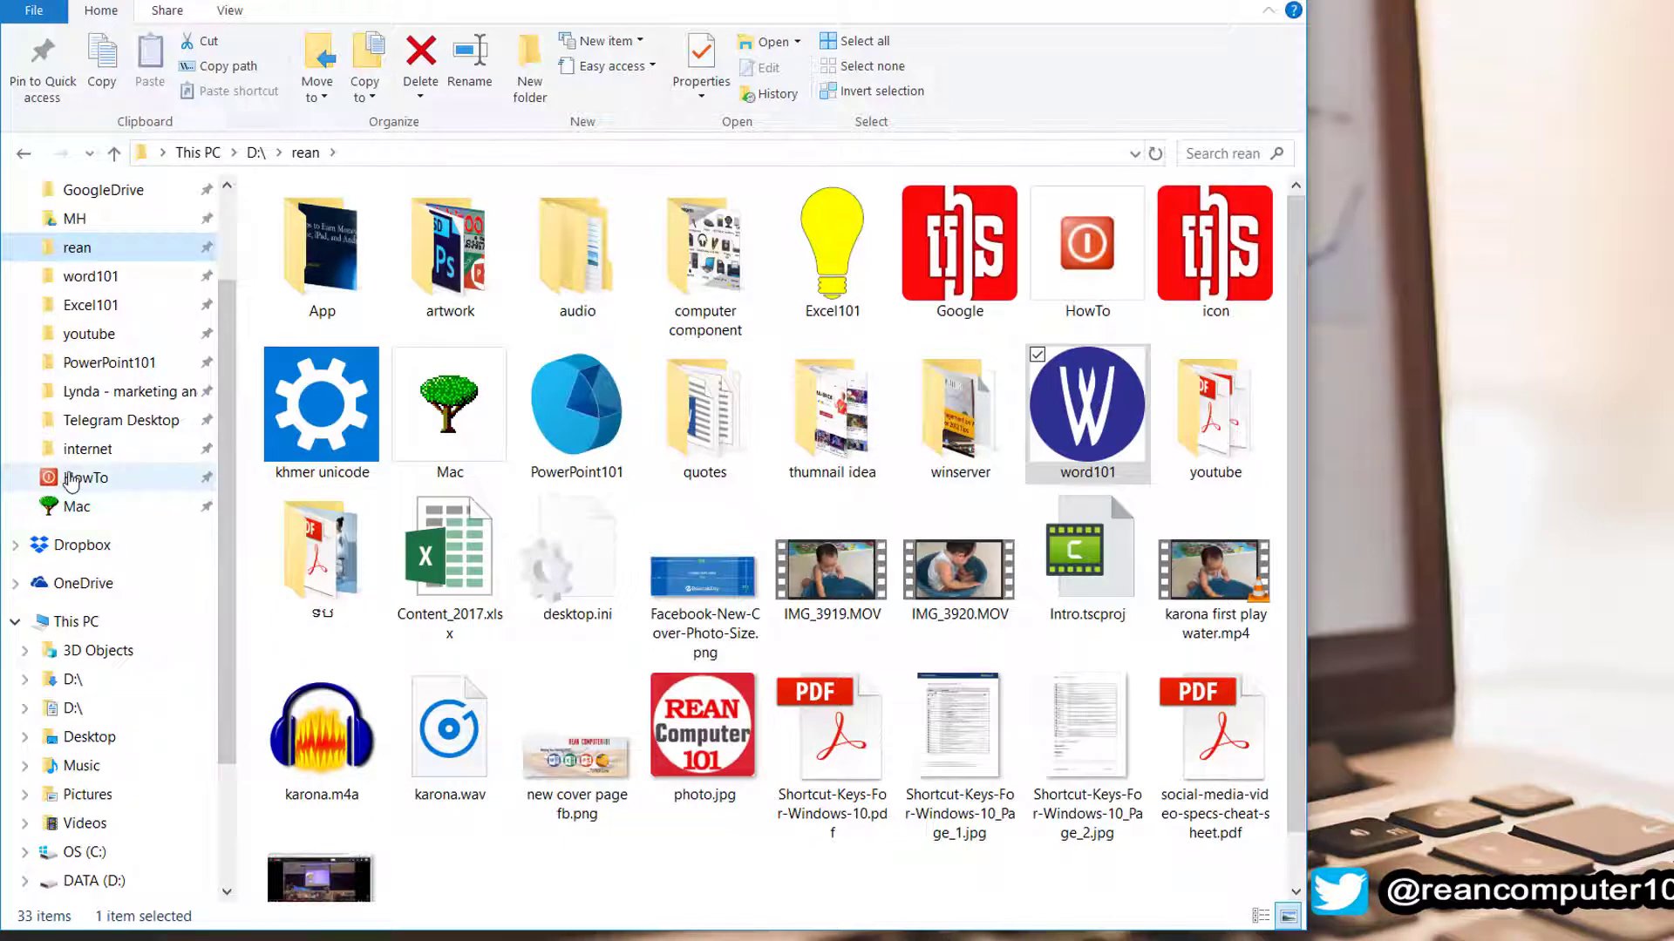
- Reorder Quick access so HowTo sits directly below youtube and Mac directly below HowTo
left_click_drag(82, 476, 105, 350)
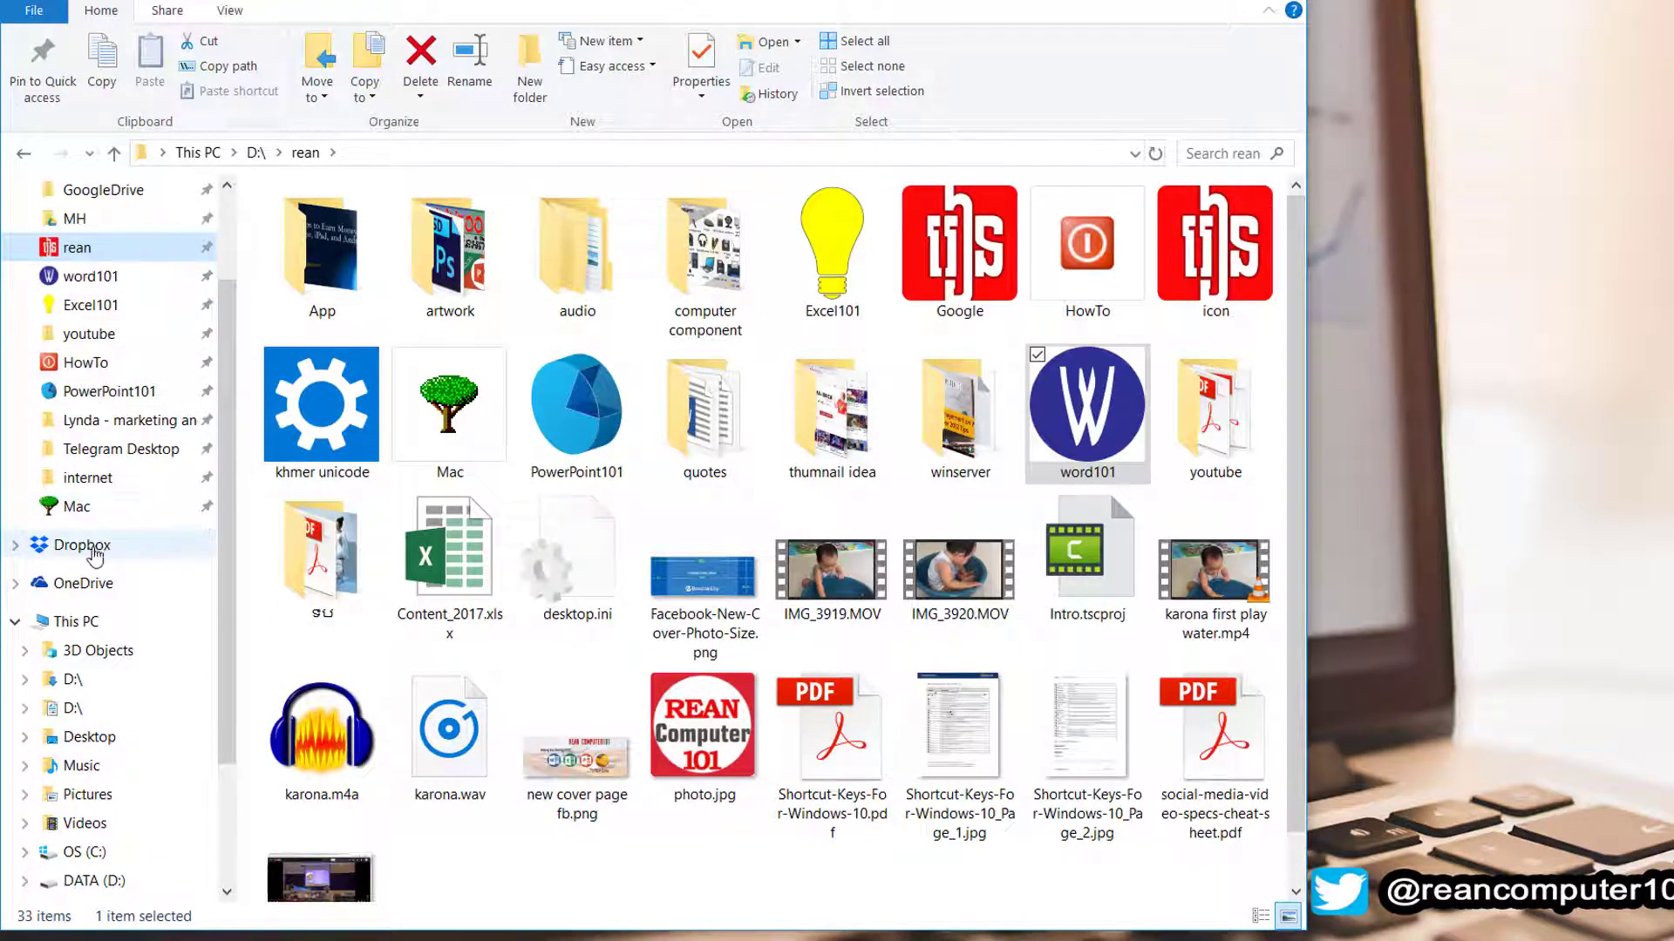
left_click_drag(98, 510, 129, 382)
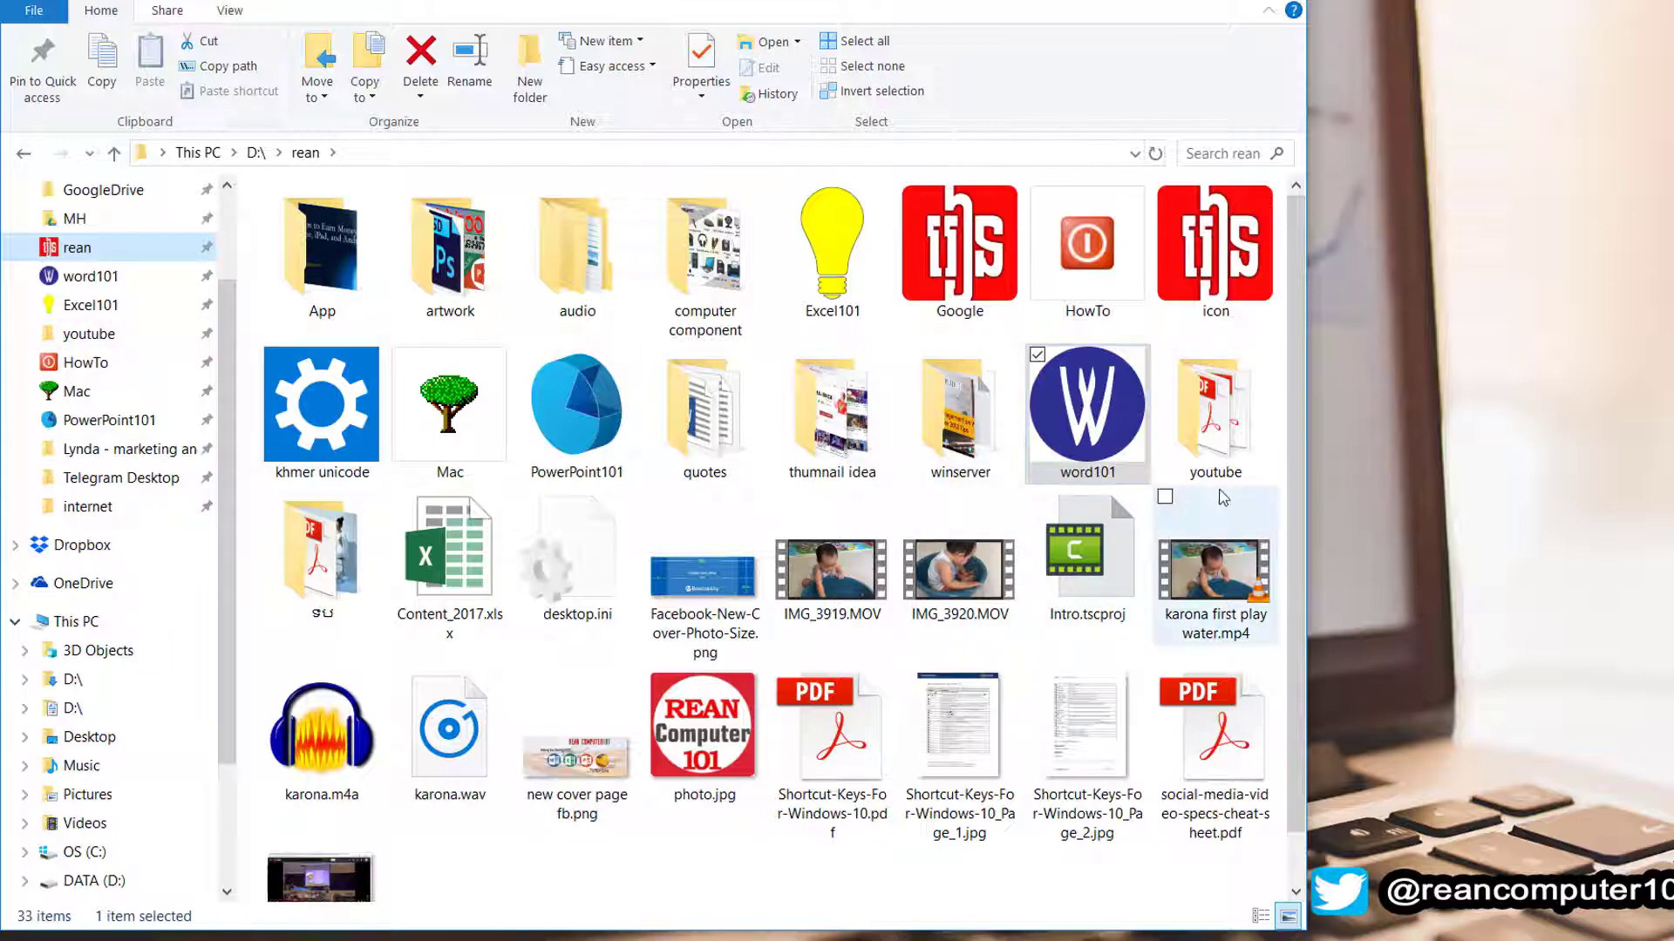
- Look into the Excel101 folder, go back to rean, and select the icon folder
left_click(942, 278)
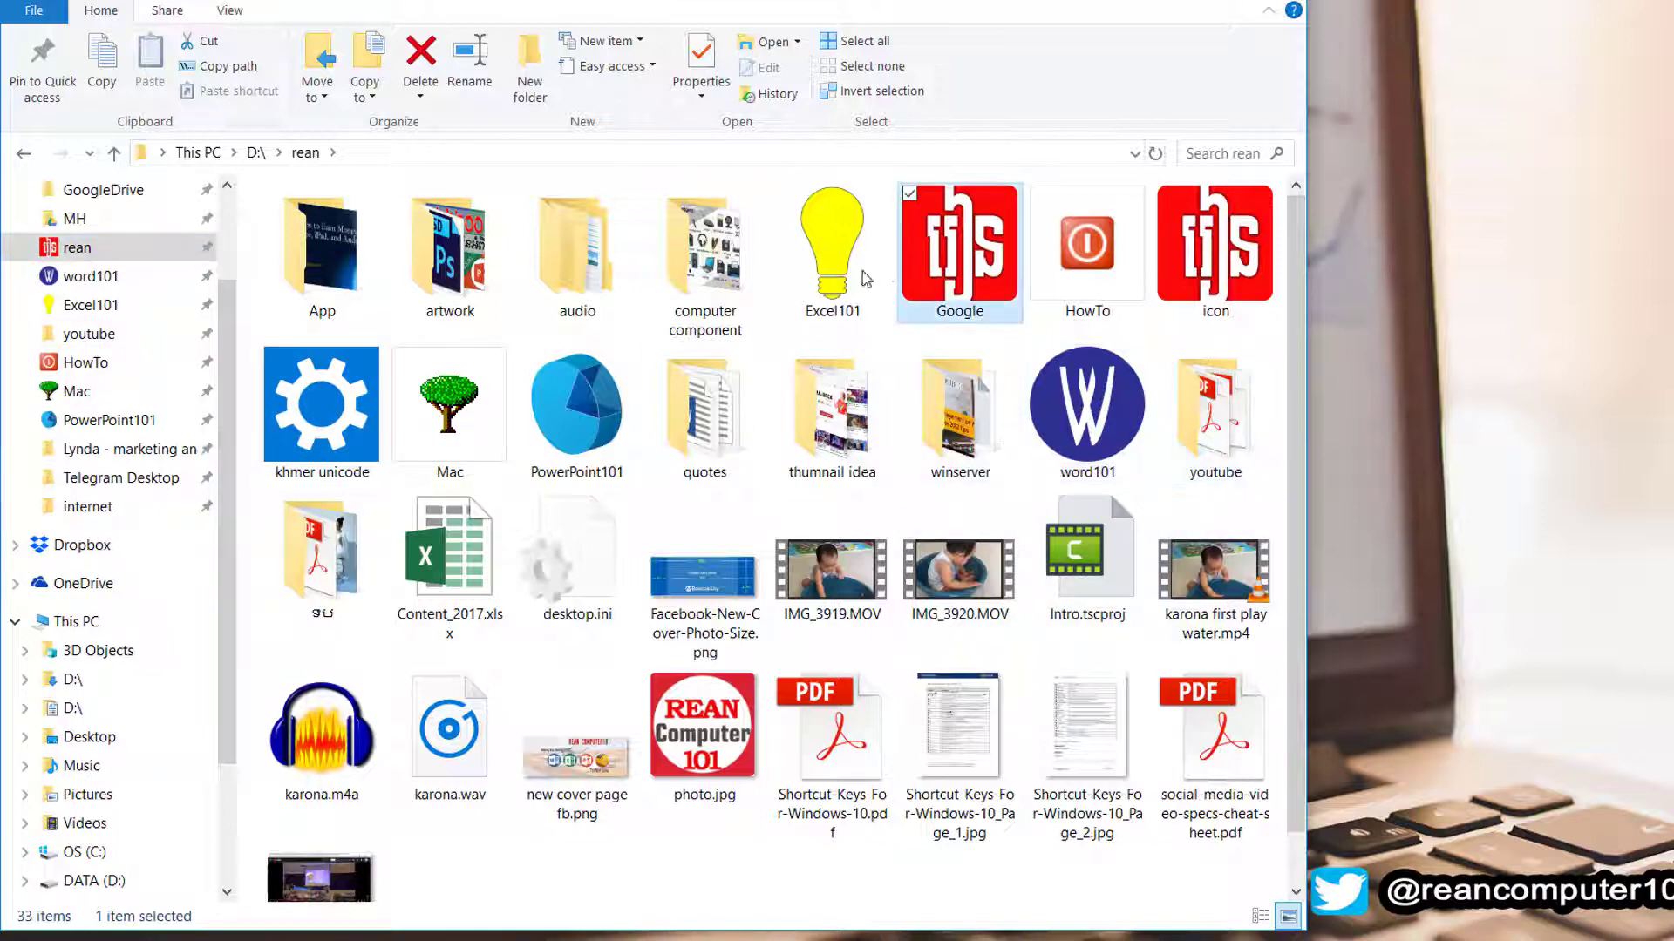
left_click(795, 294)
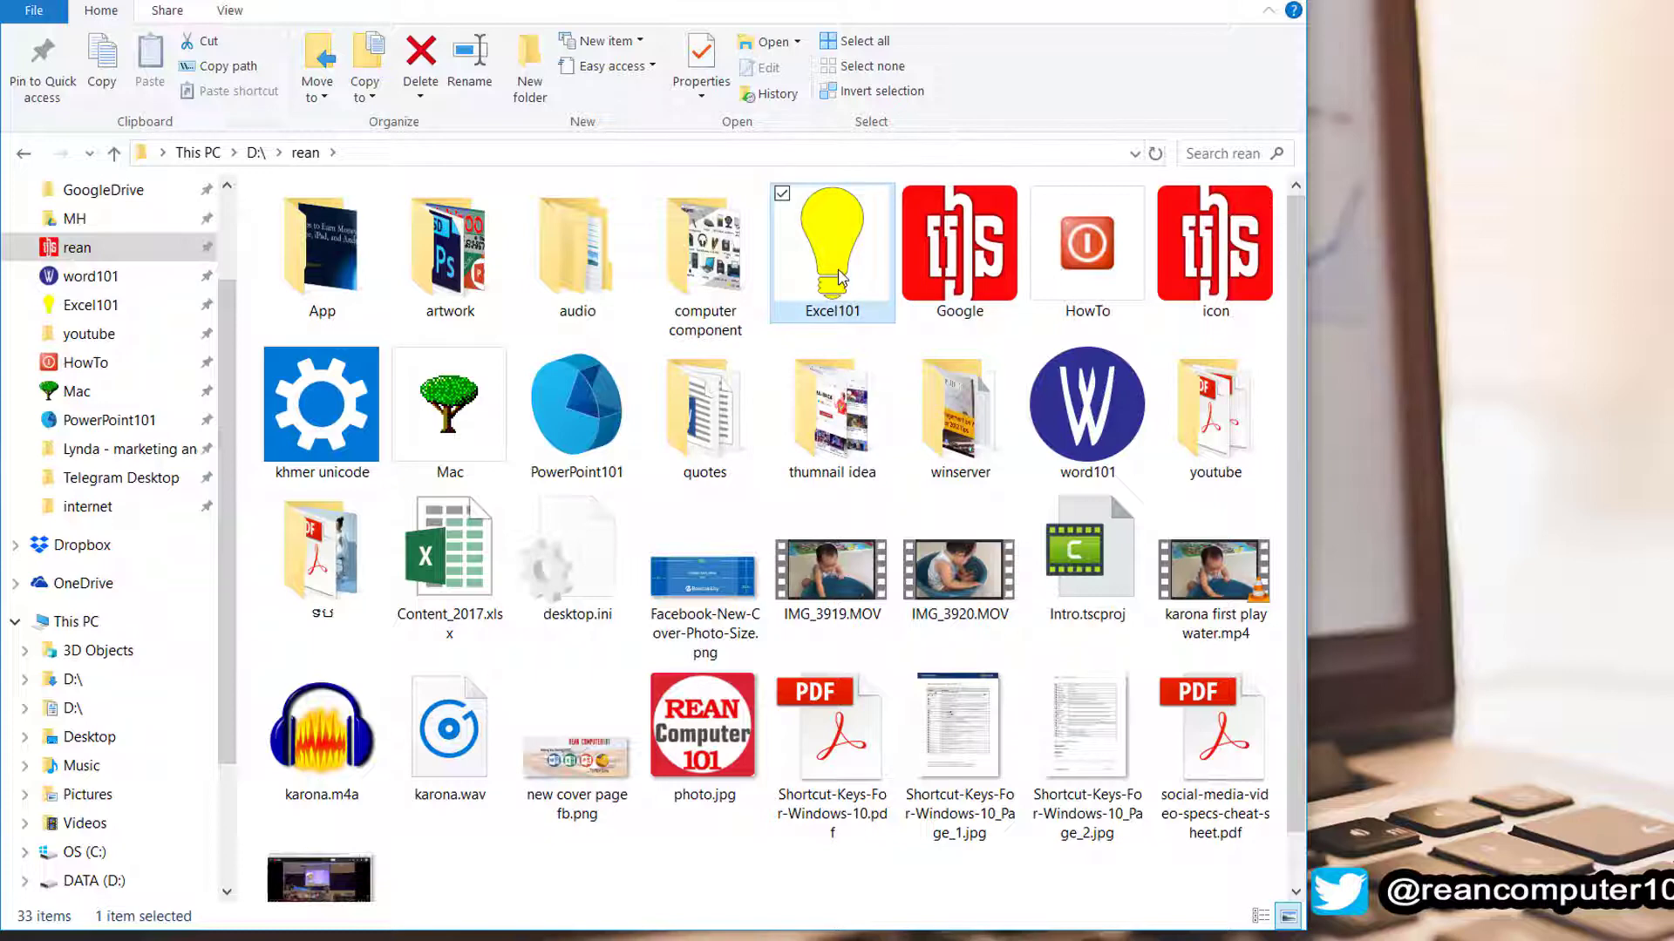
double_click(839, 277)
left_click(24, 155)
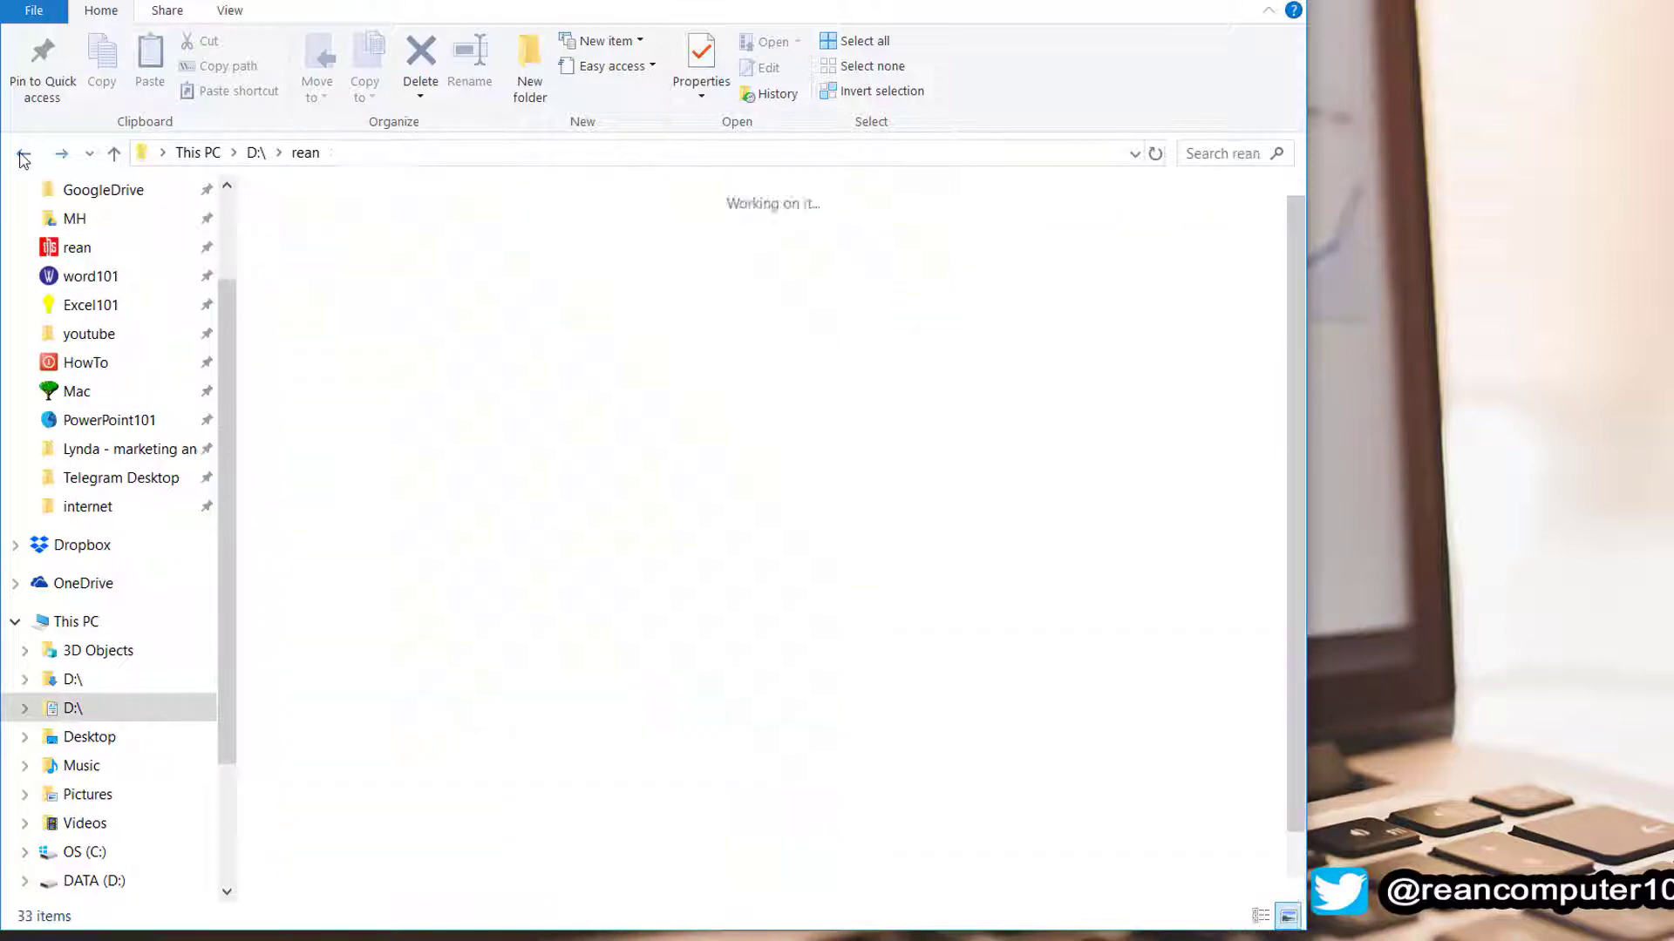
left_click(1208, 272)
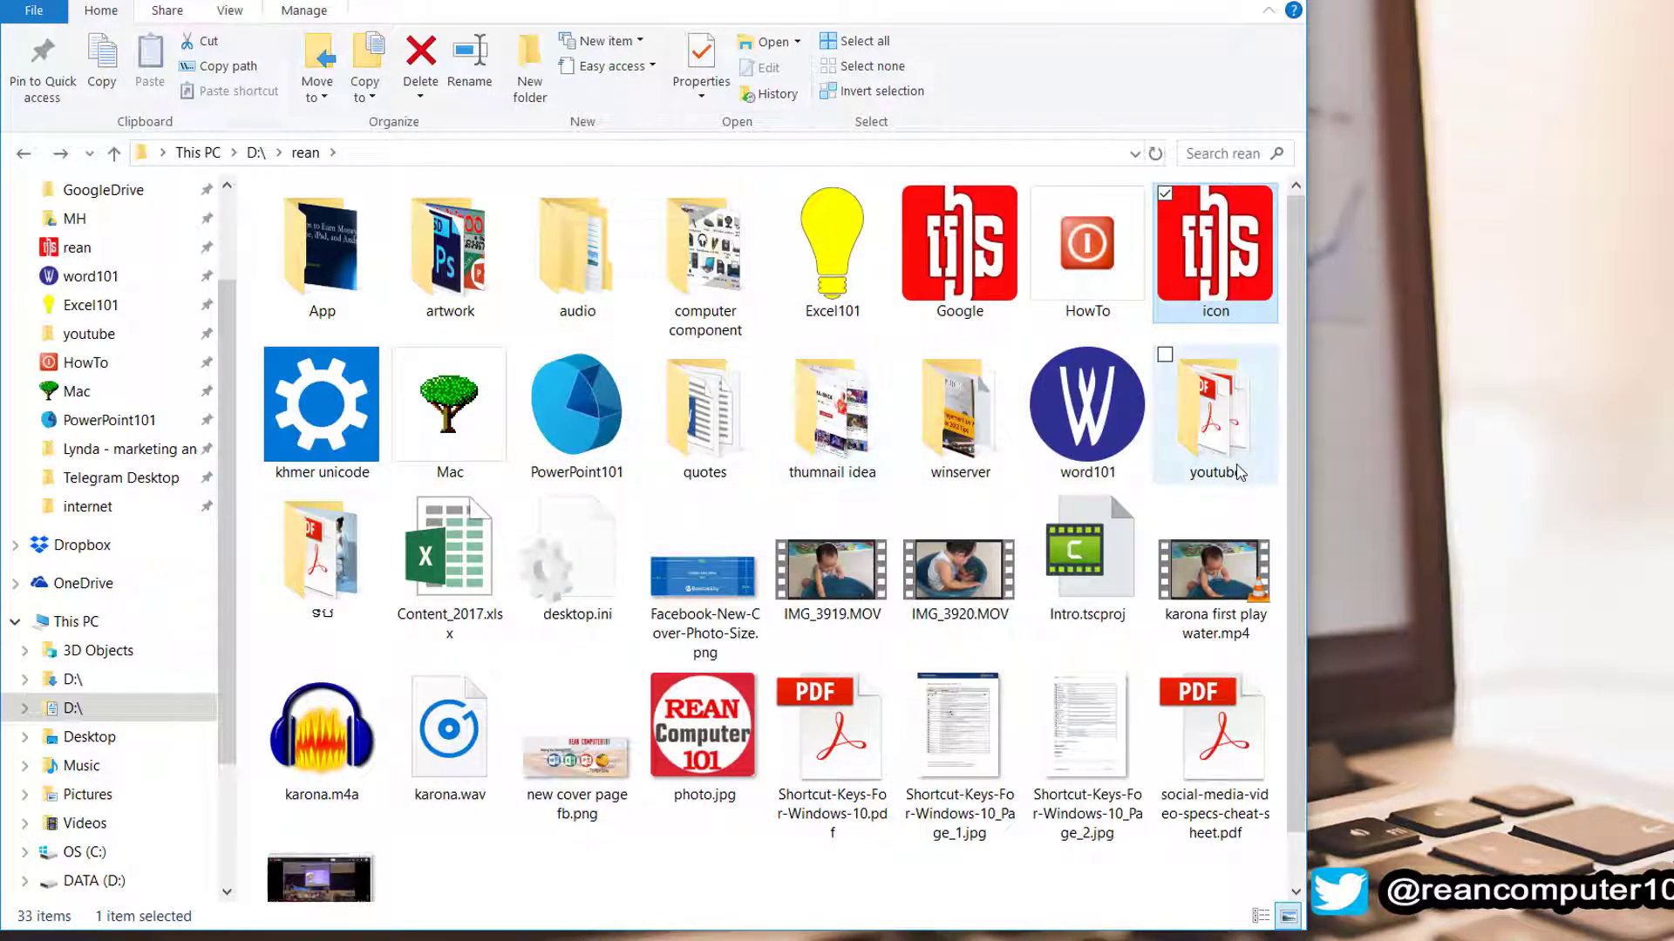
- Change the youtube folder's icon to the blue globe from SHELL32.dll in its properties and apply the change
mouse_move(1240, 473)
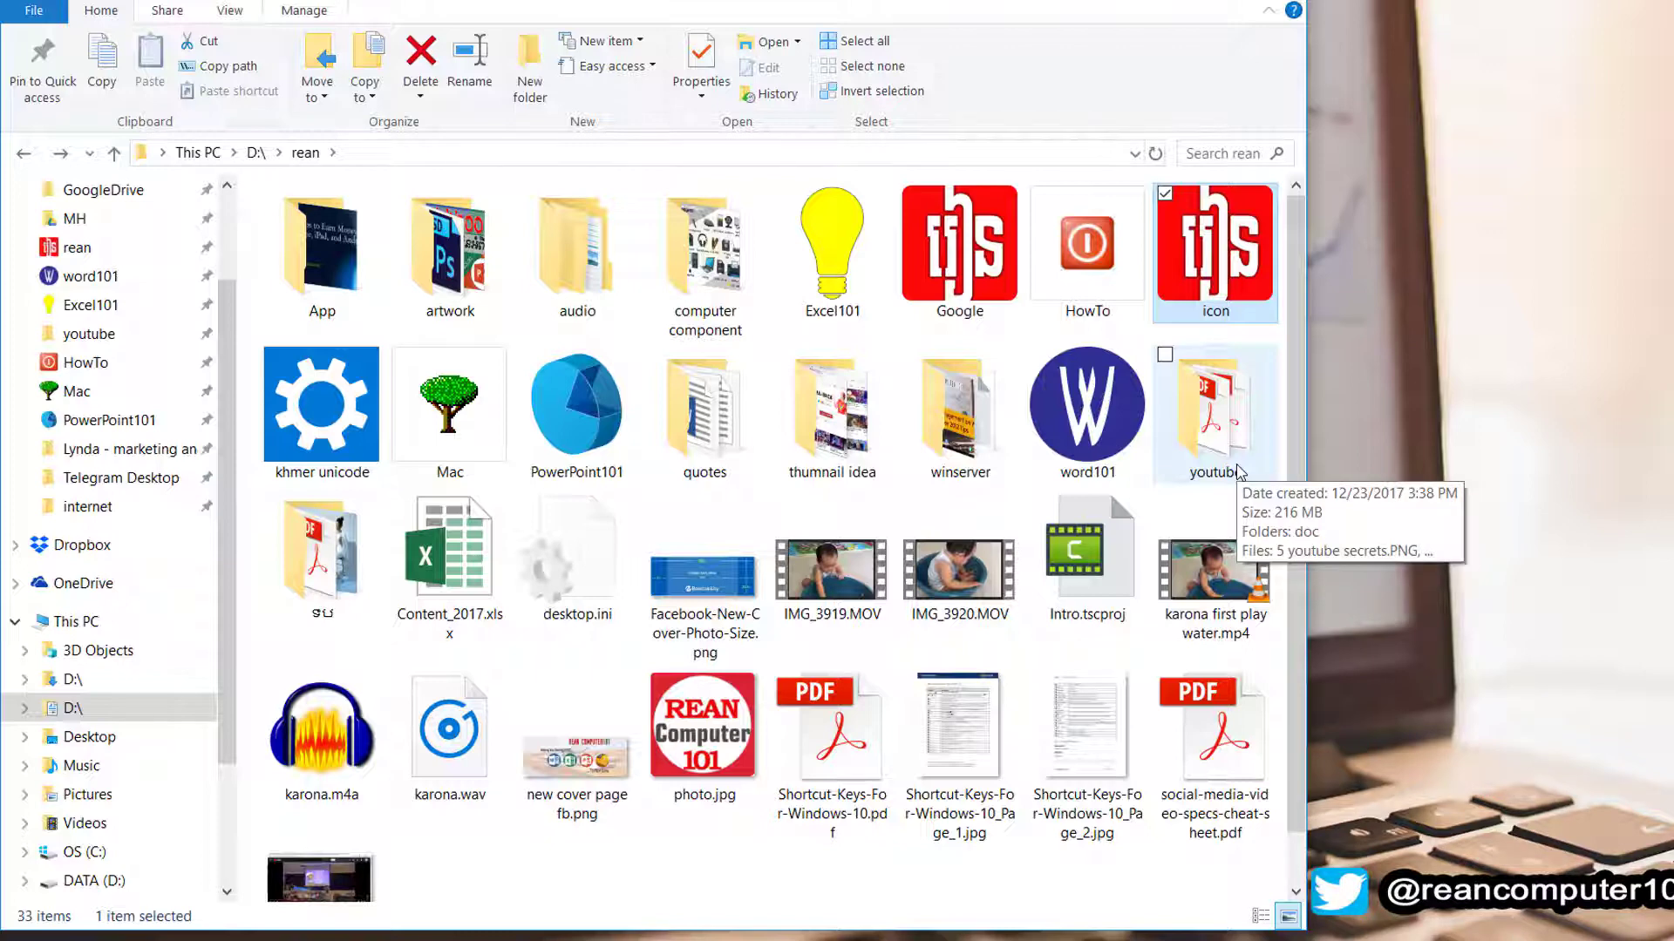
right_click(1222, 418)
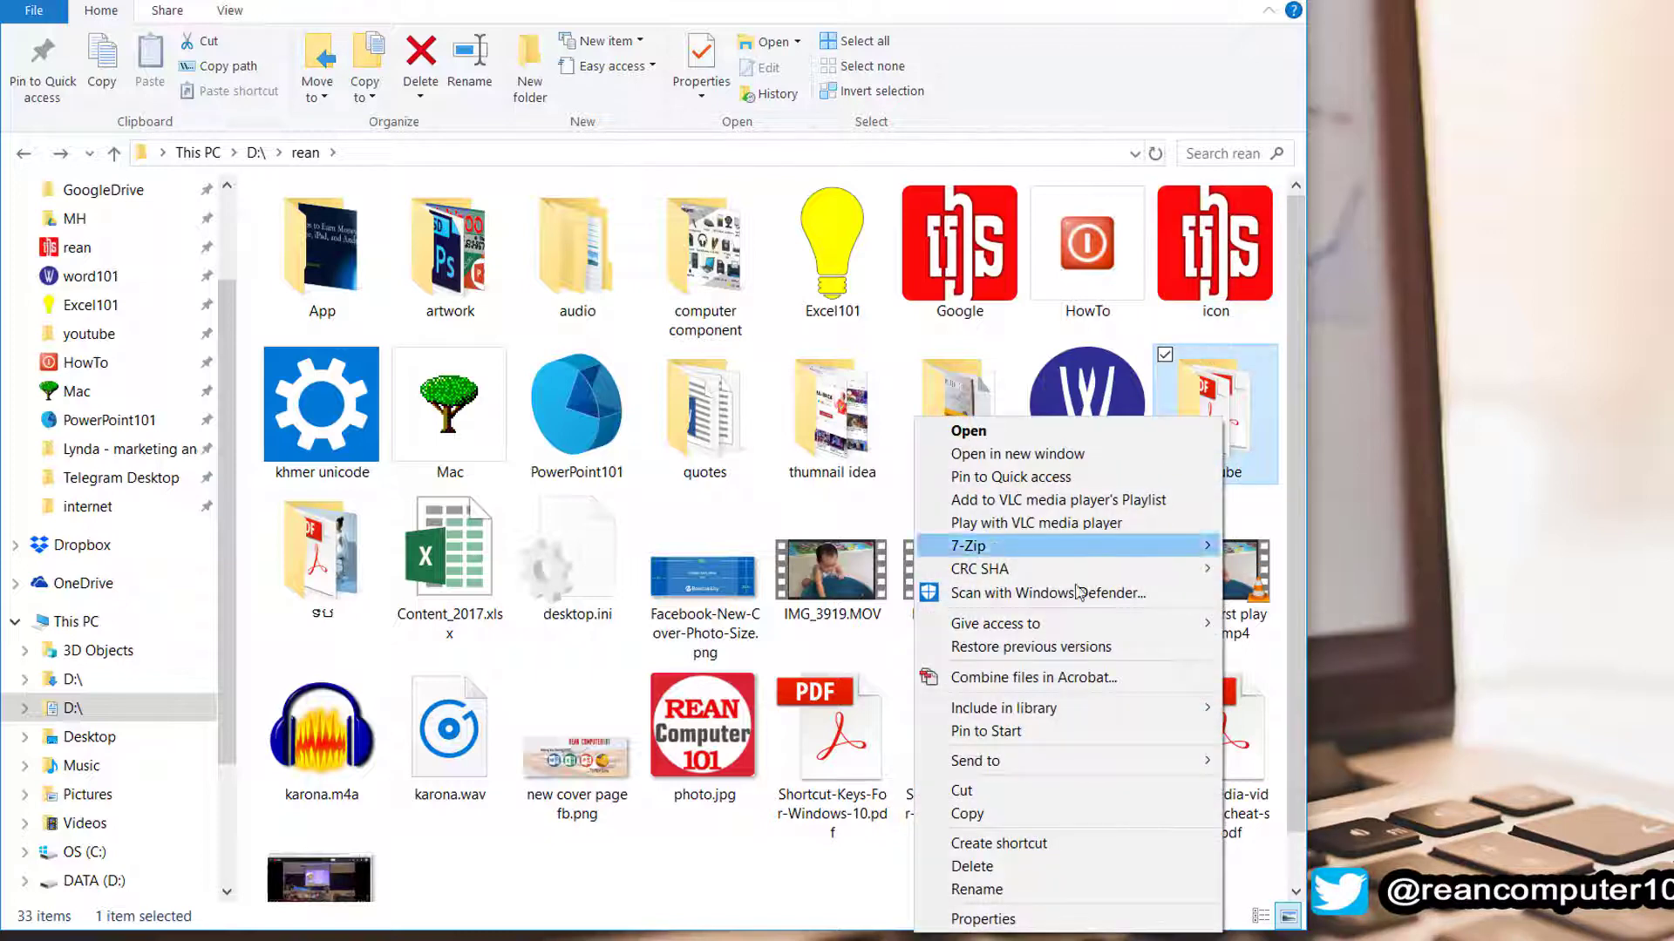
left_click(1046, 917)
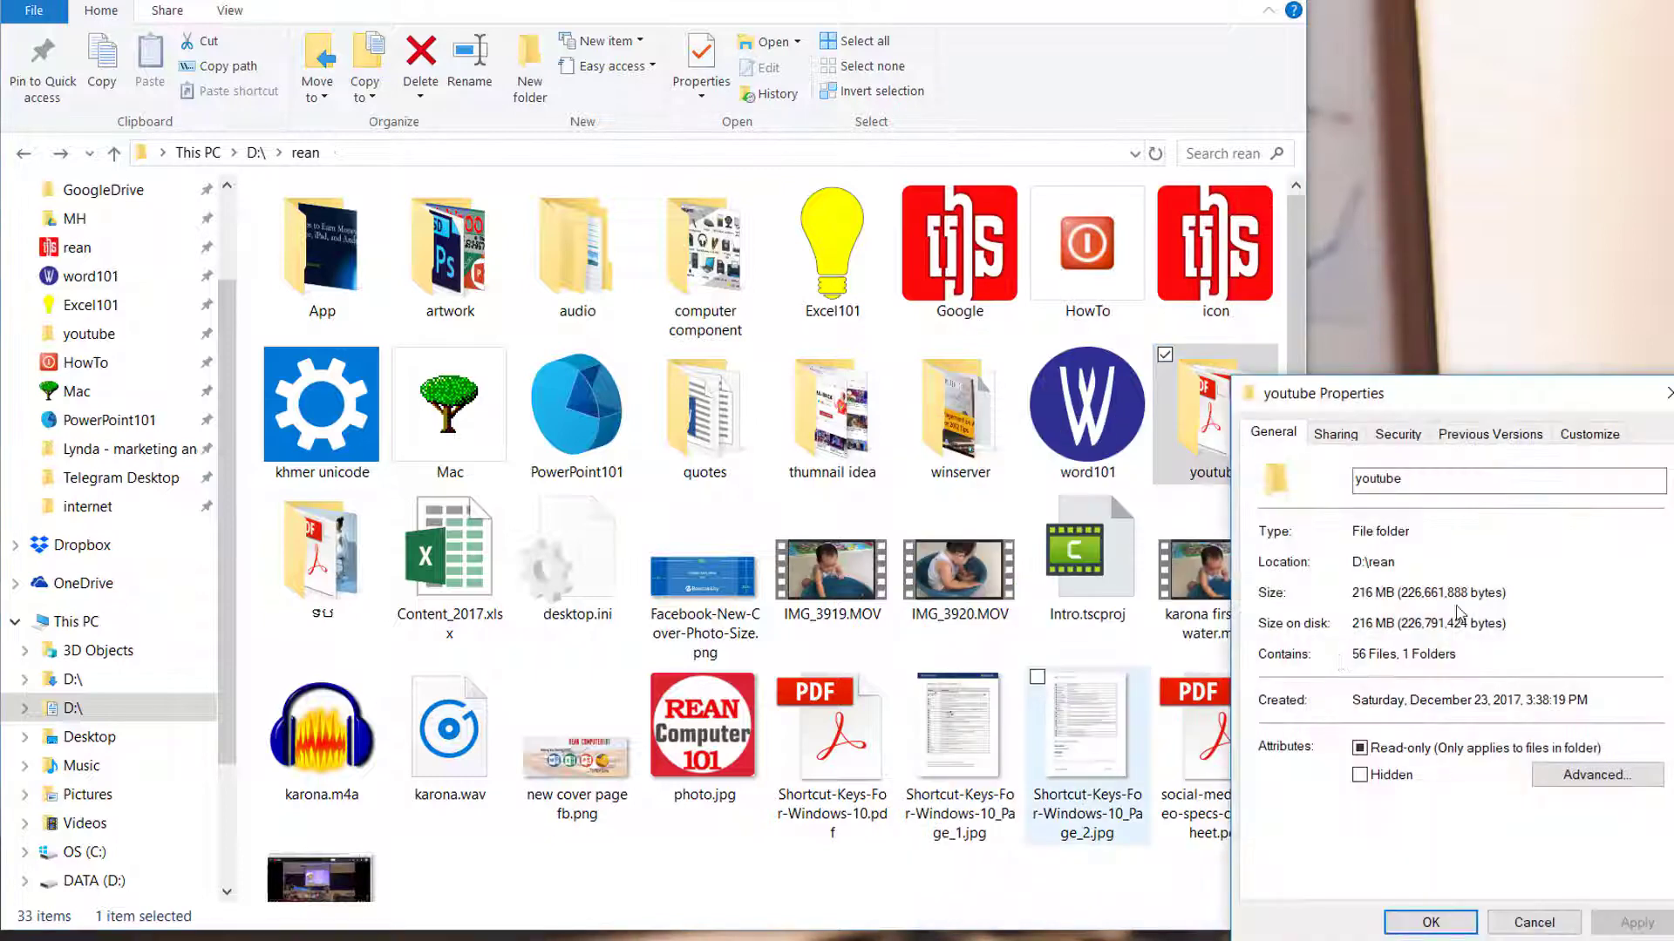
left_click(1576, 435)
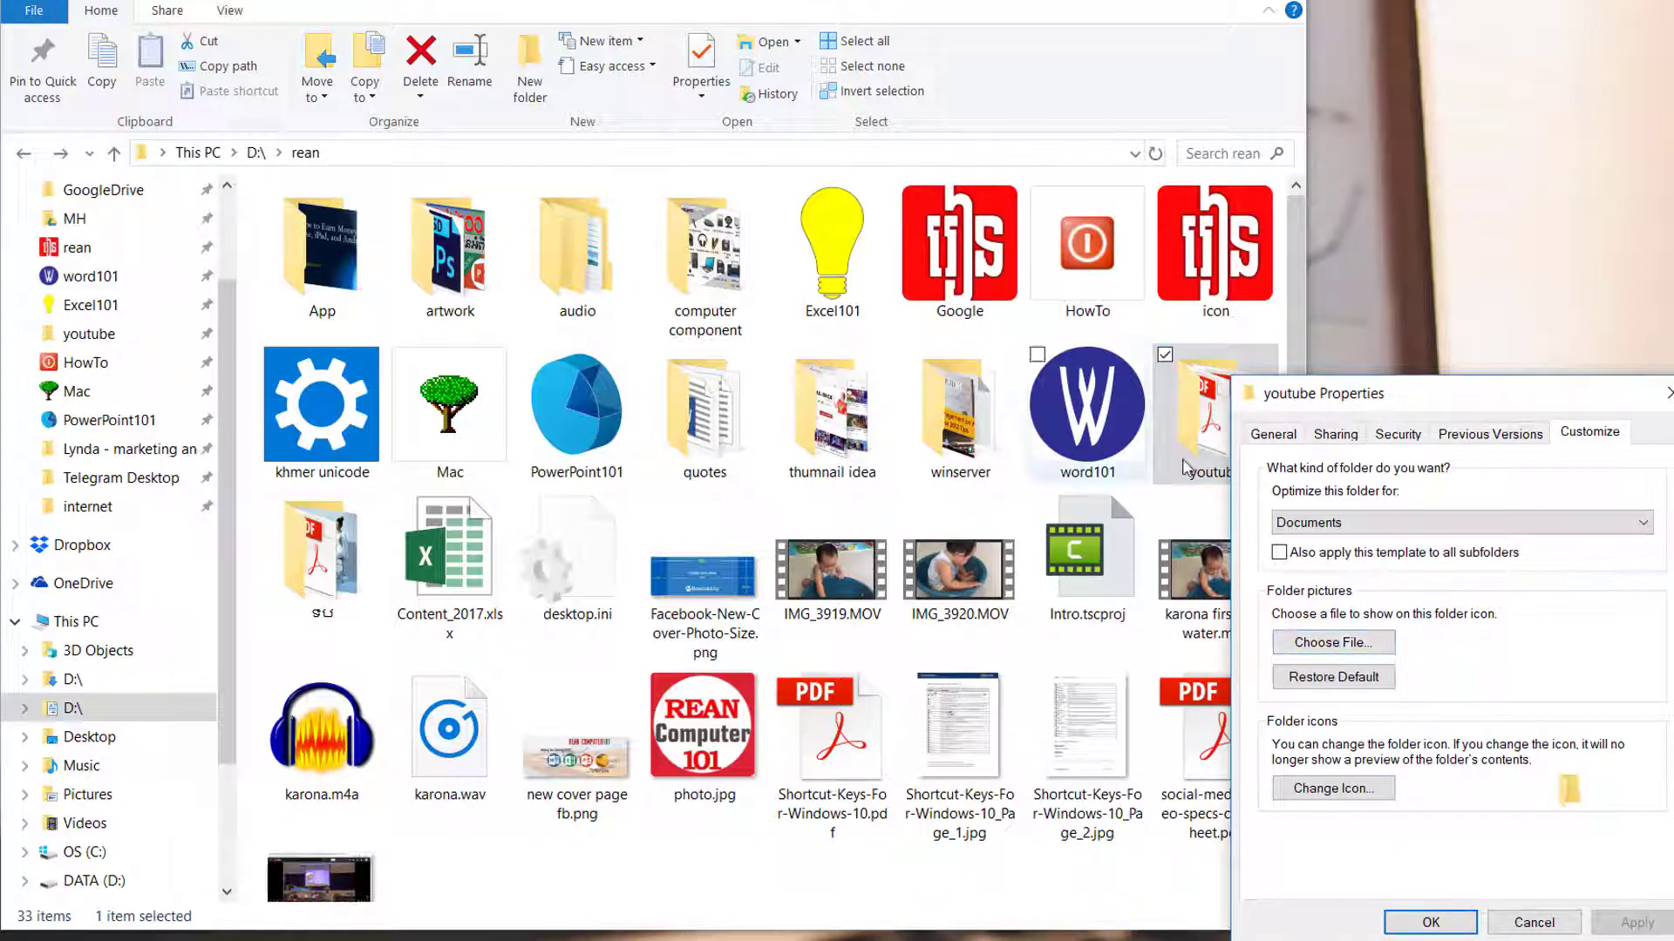
left_click(1371, 789)
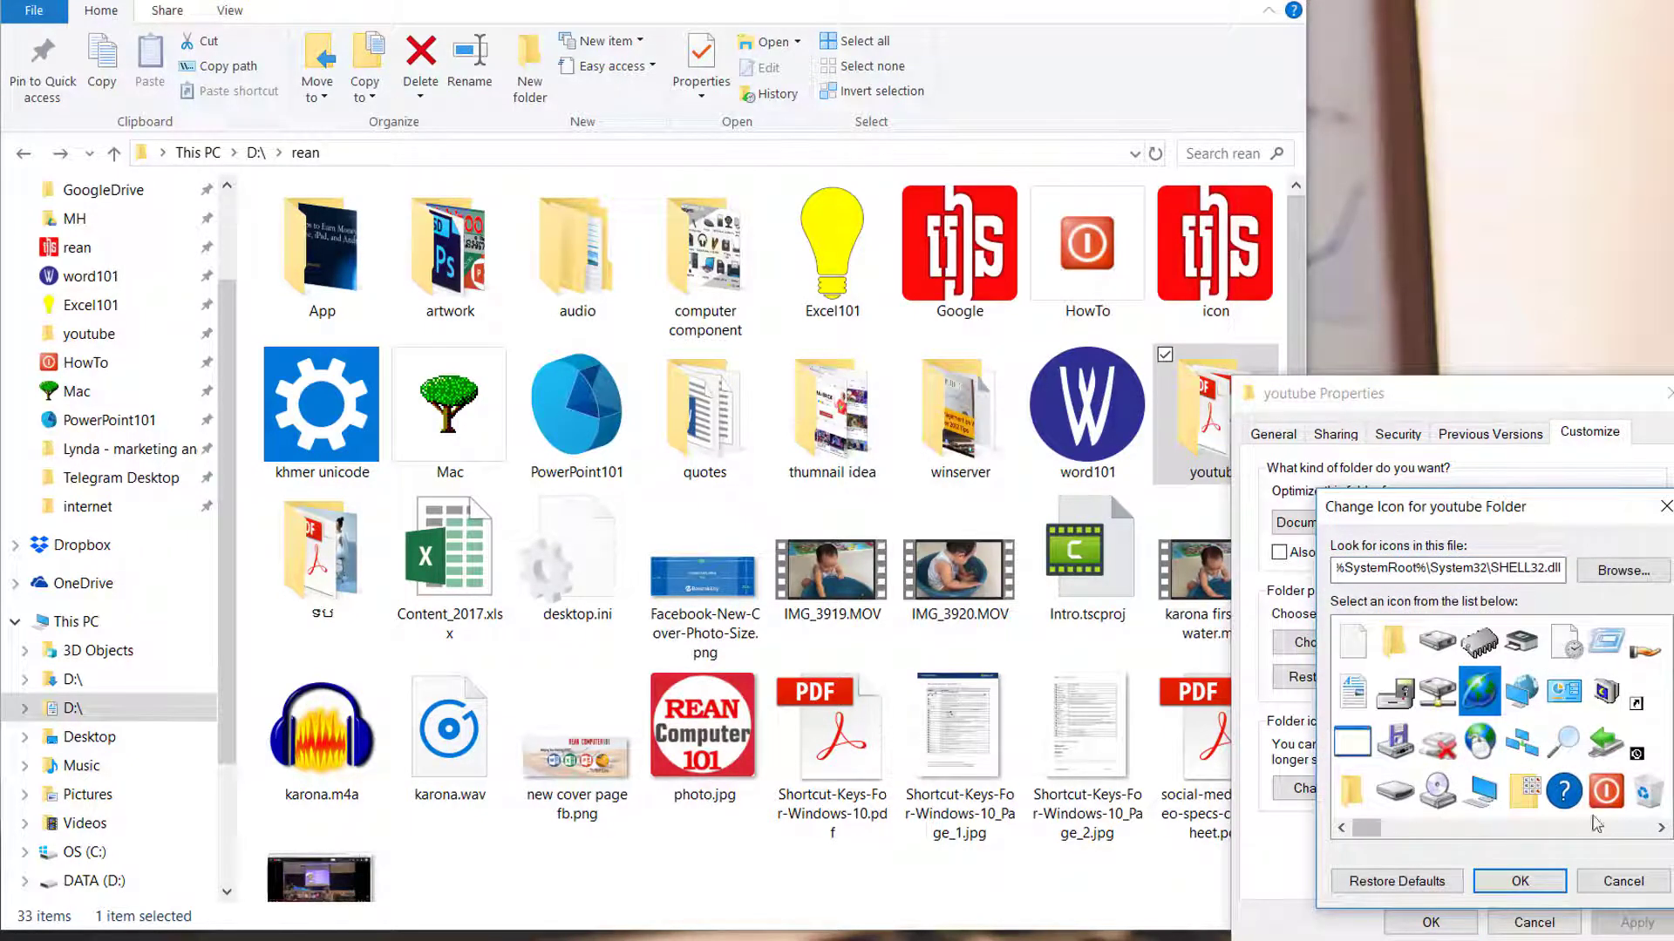
left_click(1527, 889)
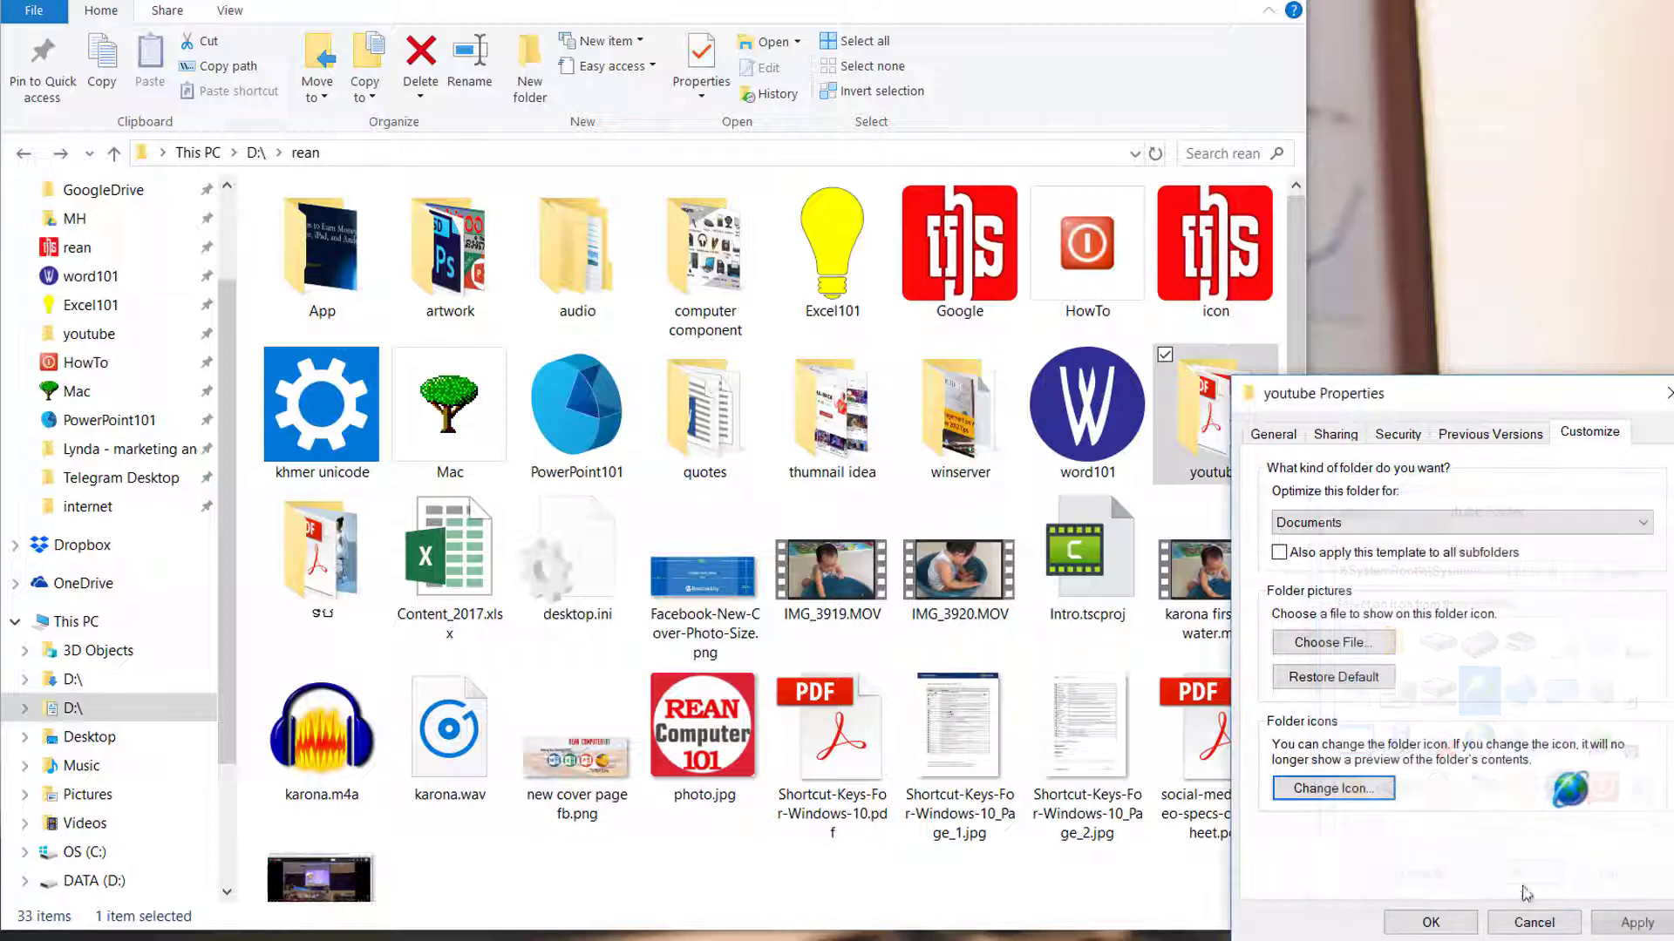
left_click(1430, 922)
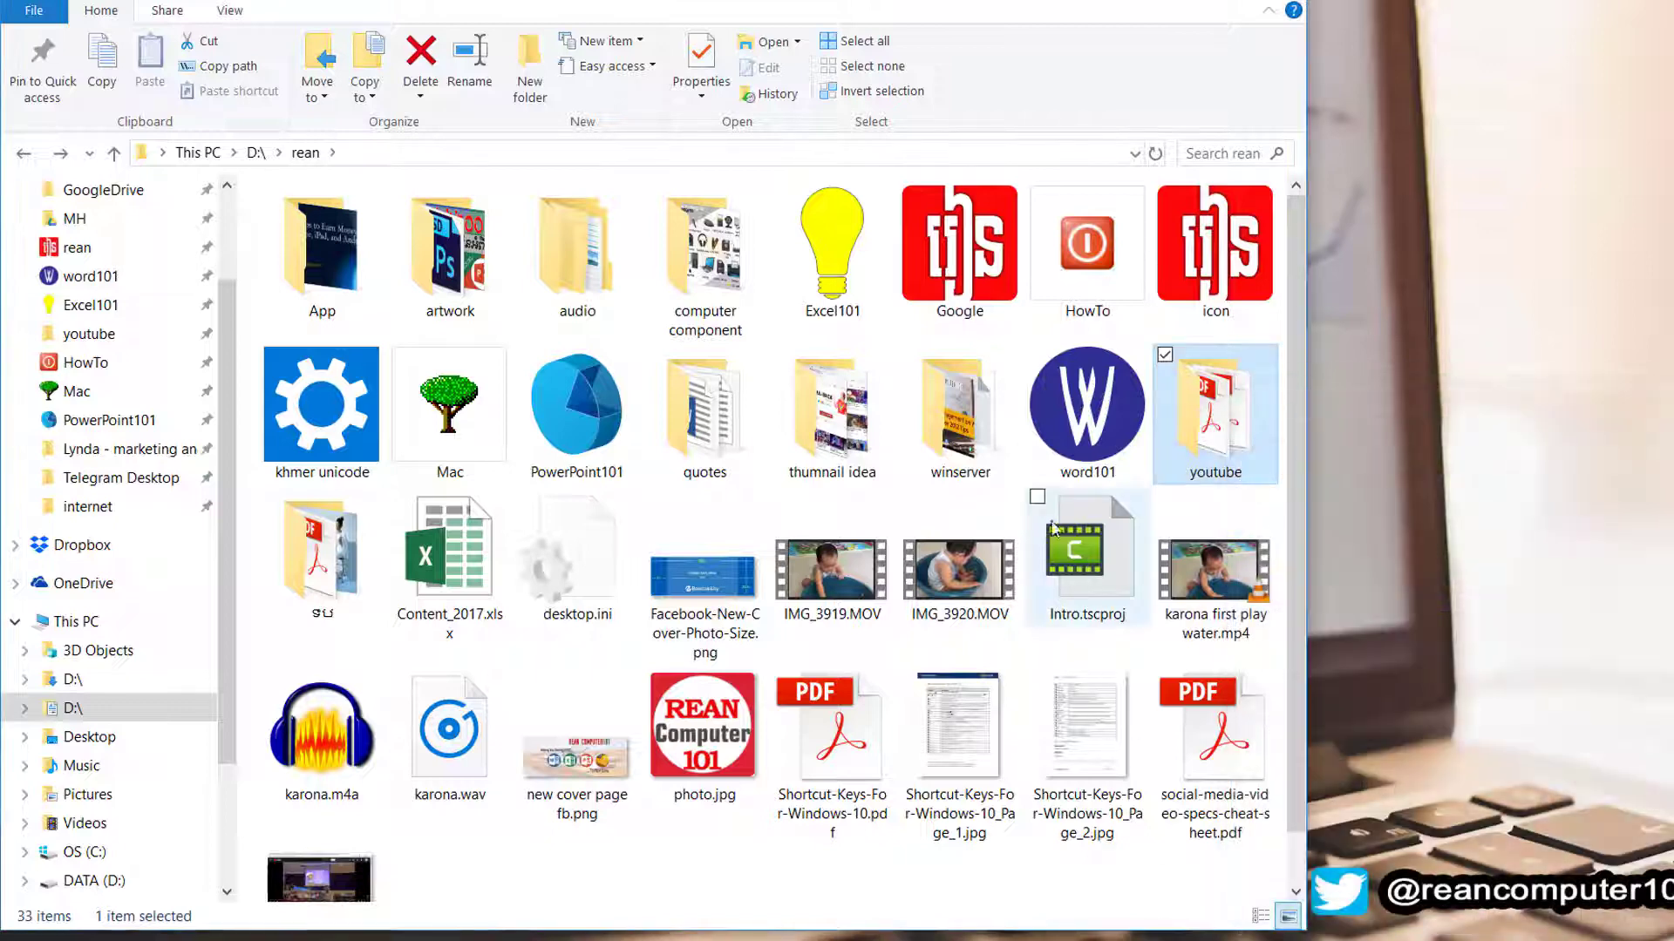
- Refresh the rean folder's contents and select the youtube folder
left_click(858, 832)
right_click(857, 833)
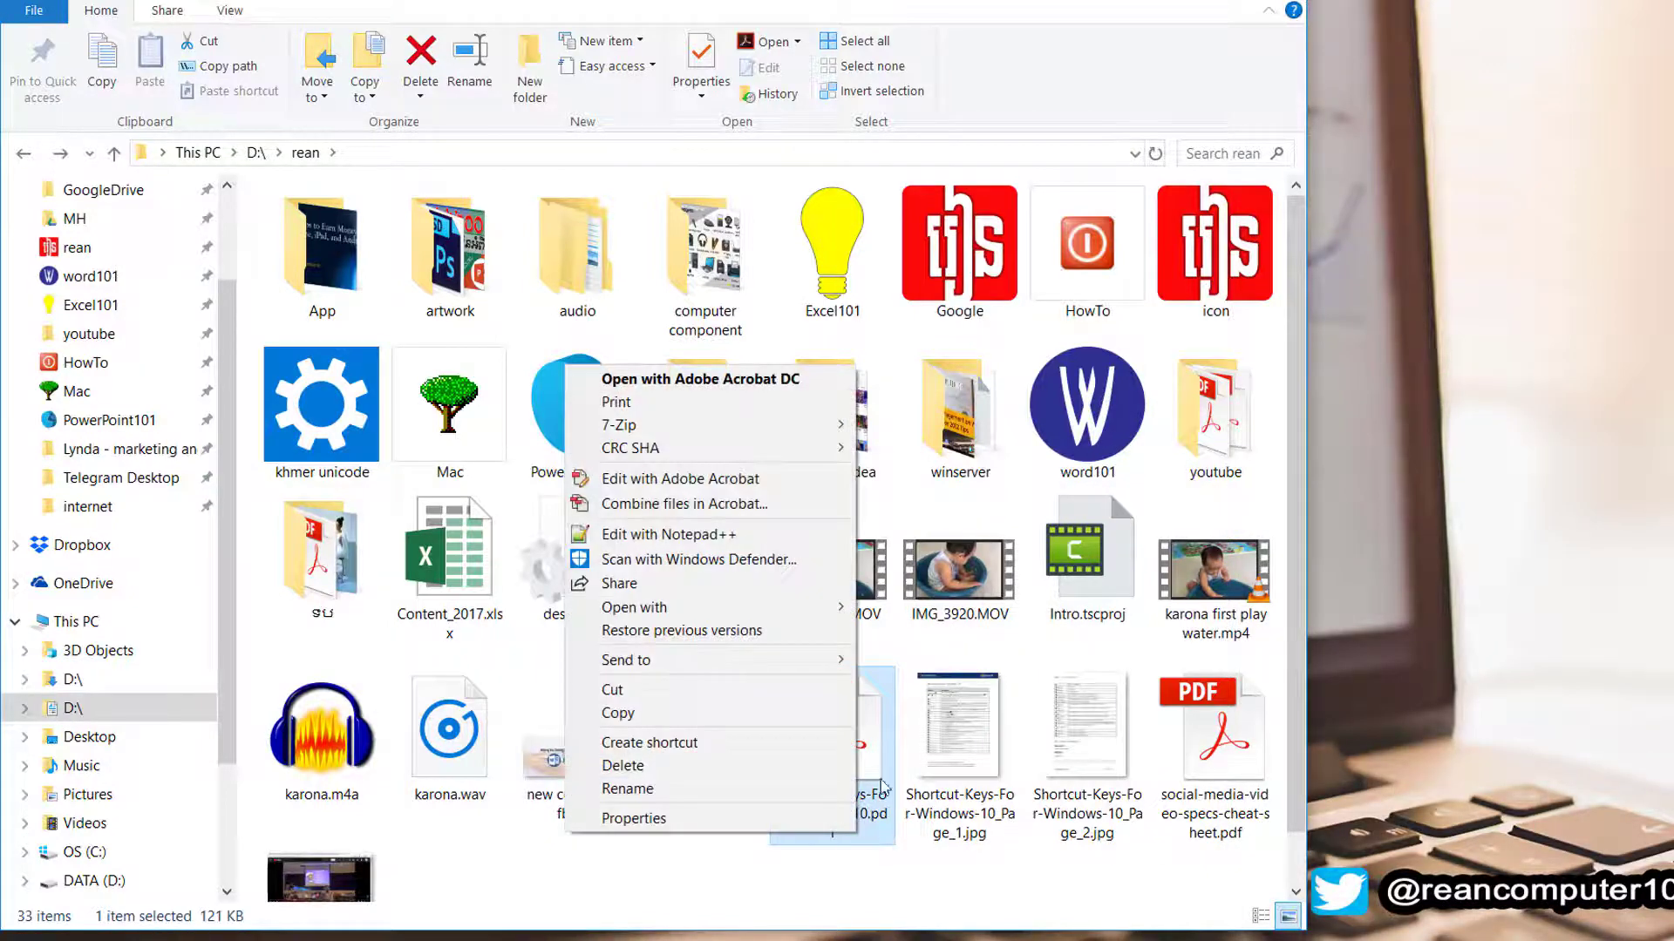
left_click(676, 905)
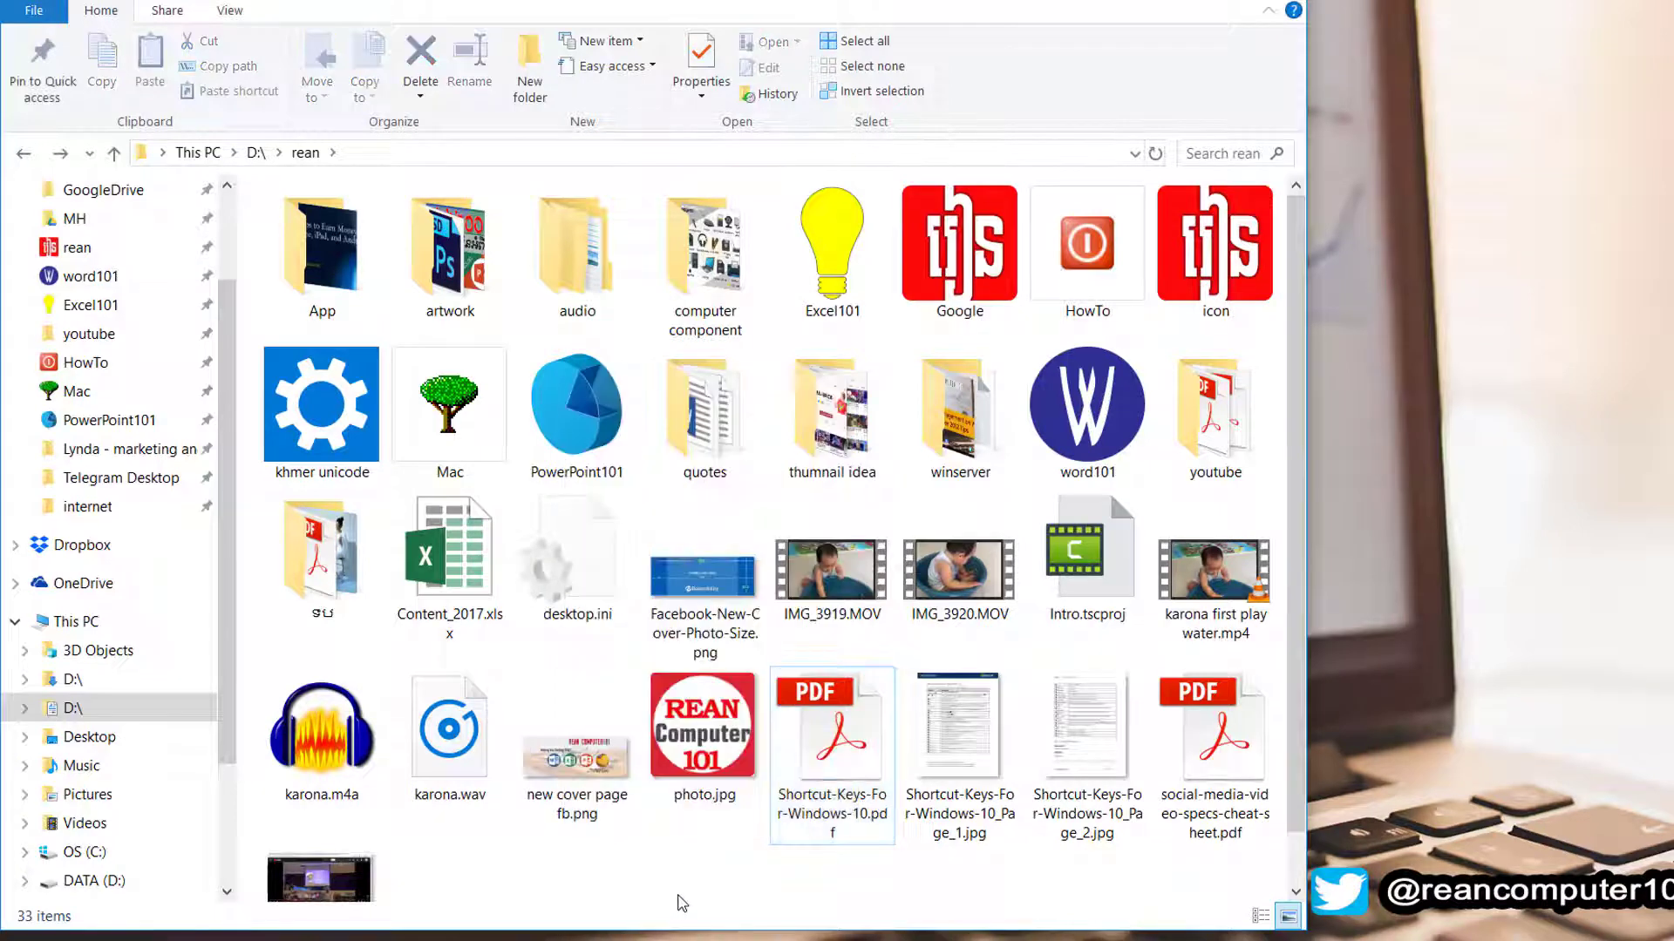
right_click(676, 904)
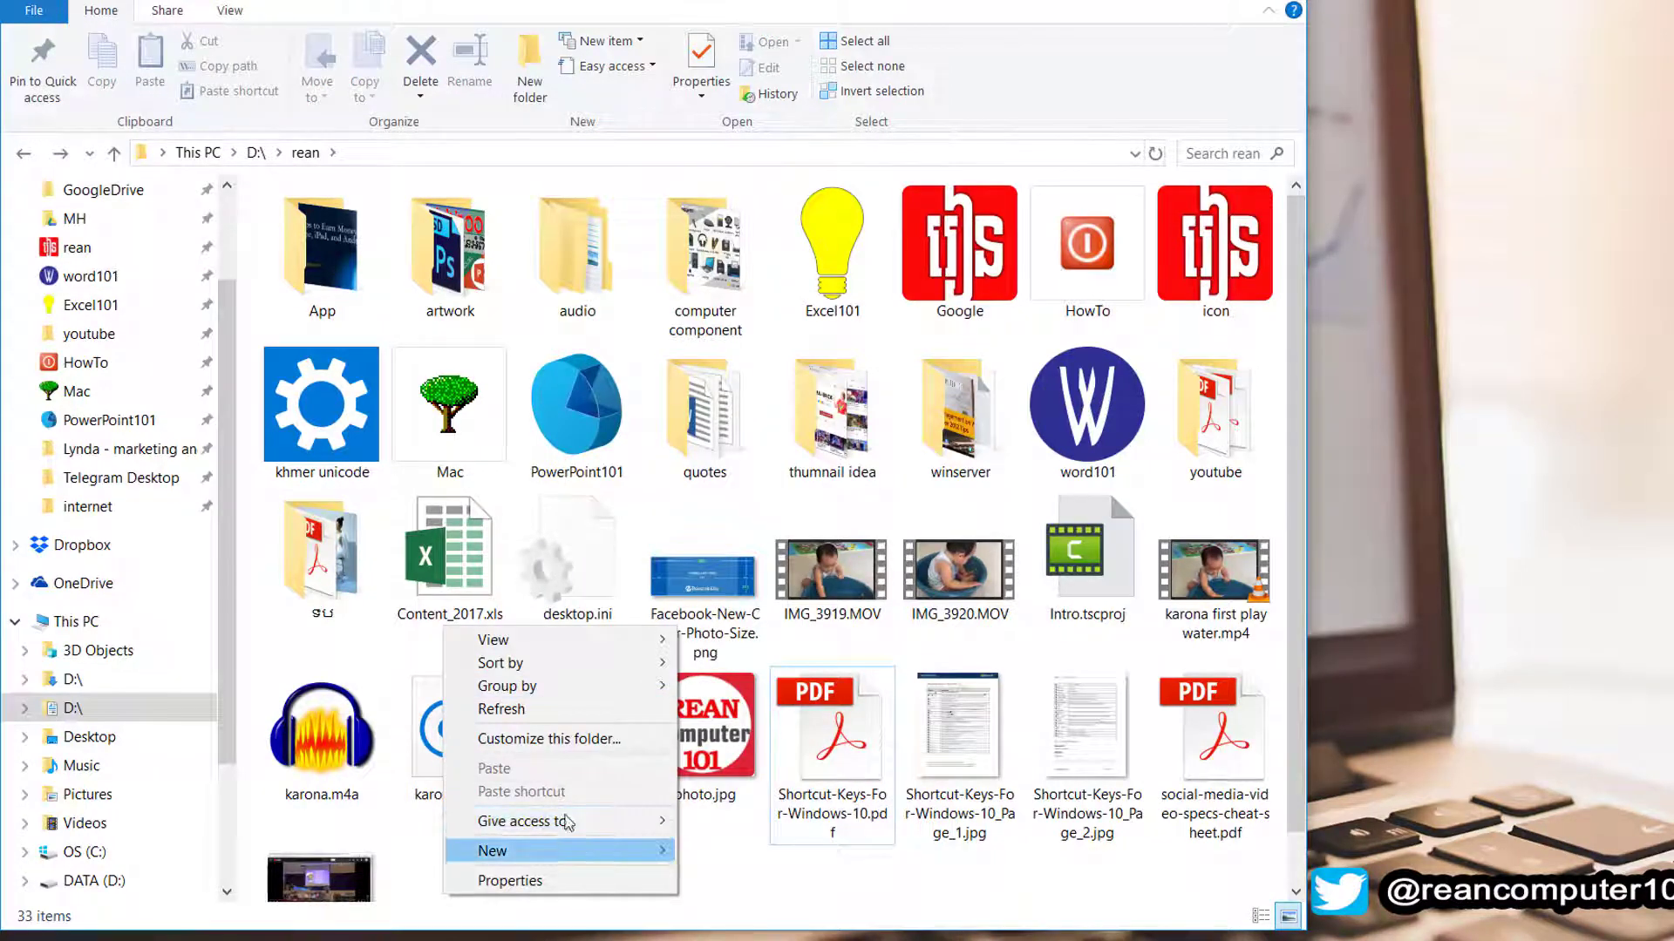
left_click(523, 708)
left_click(1231, 427)
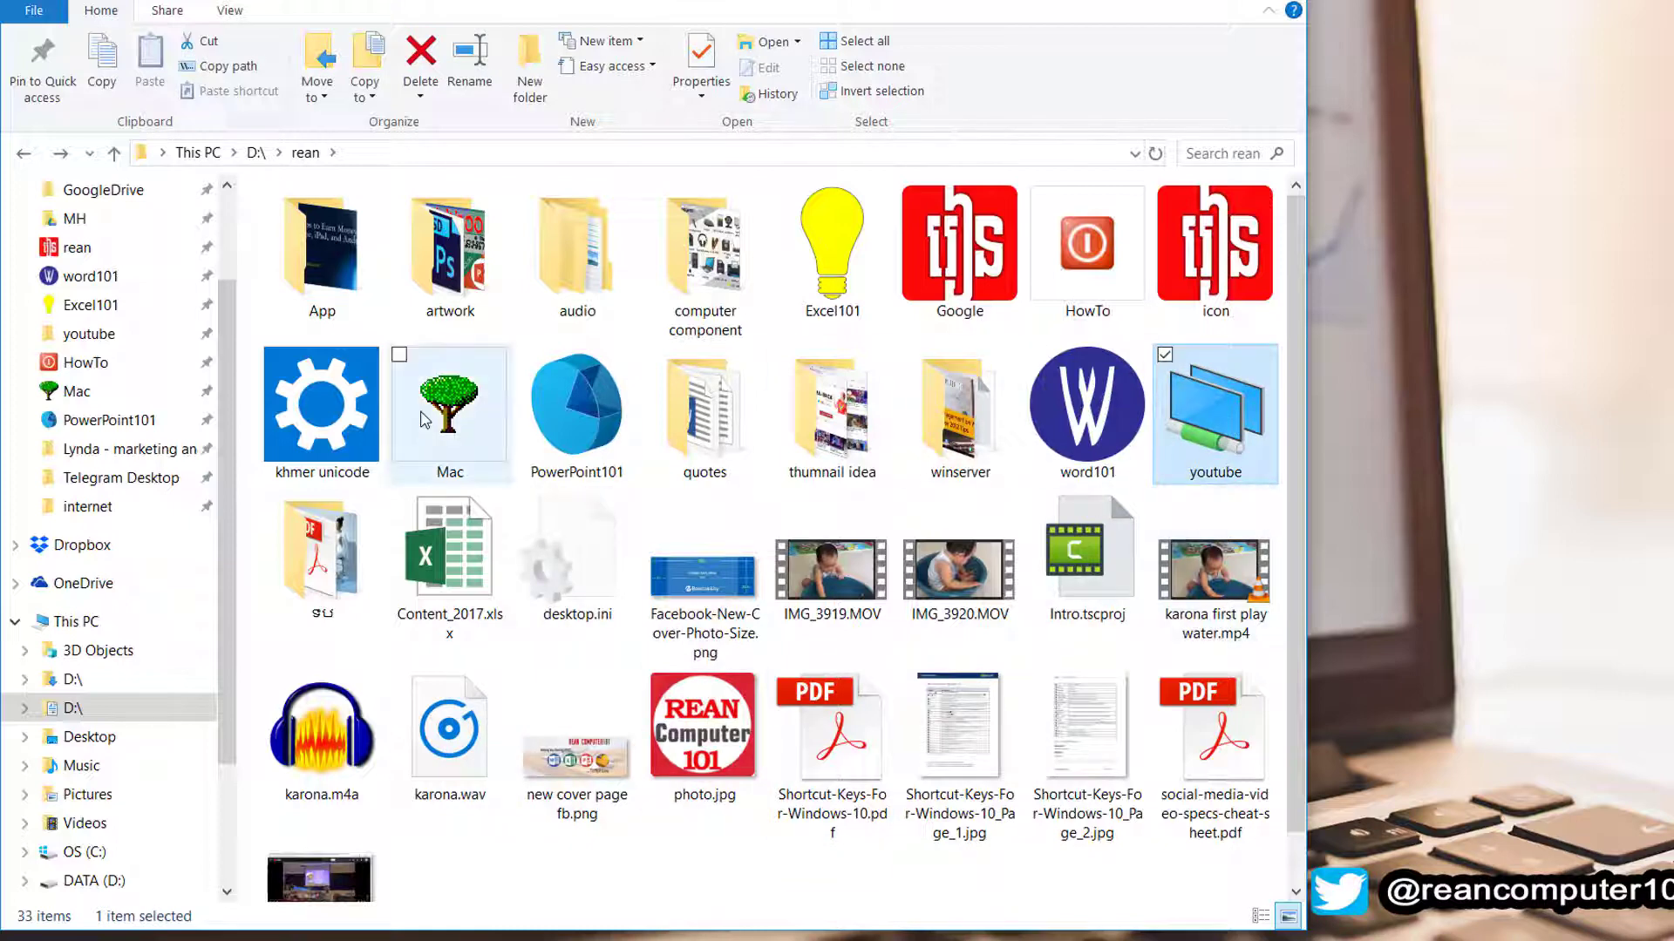
left_click(947, 290)
left_click(861, 294)
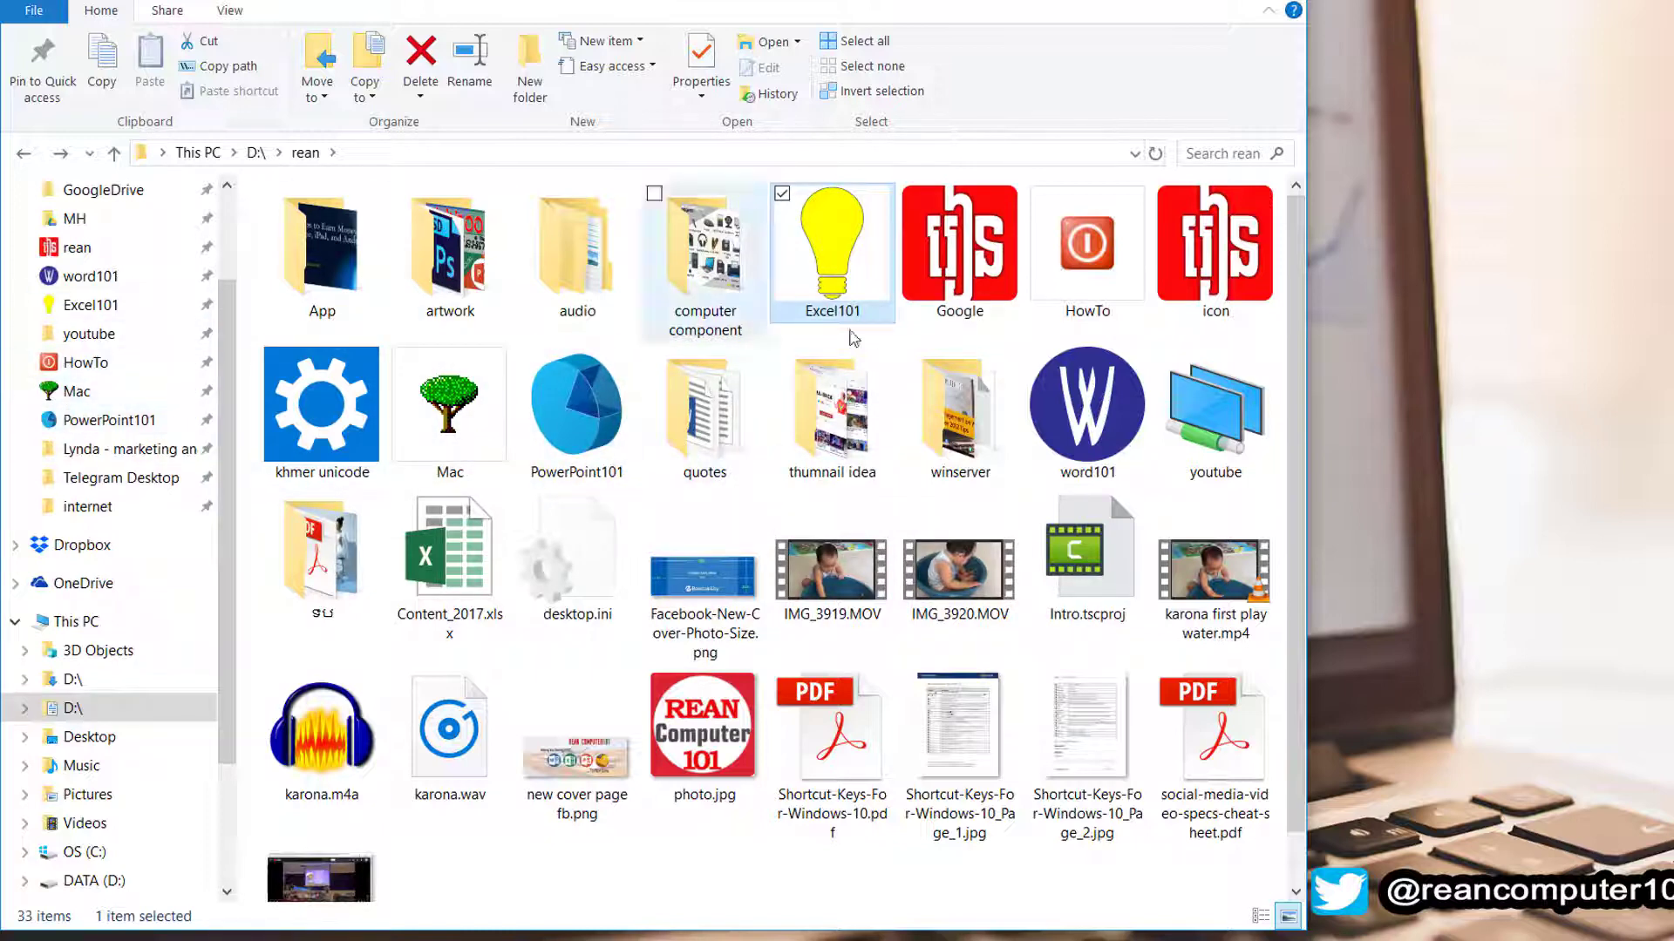
mouse_move(836, 309)
left_mouse_down()
mouse_move(321, 327)
mouse_move(283, 364)
mouse_move(861, 307)
left_mouse_up()
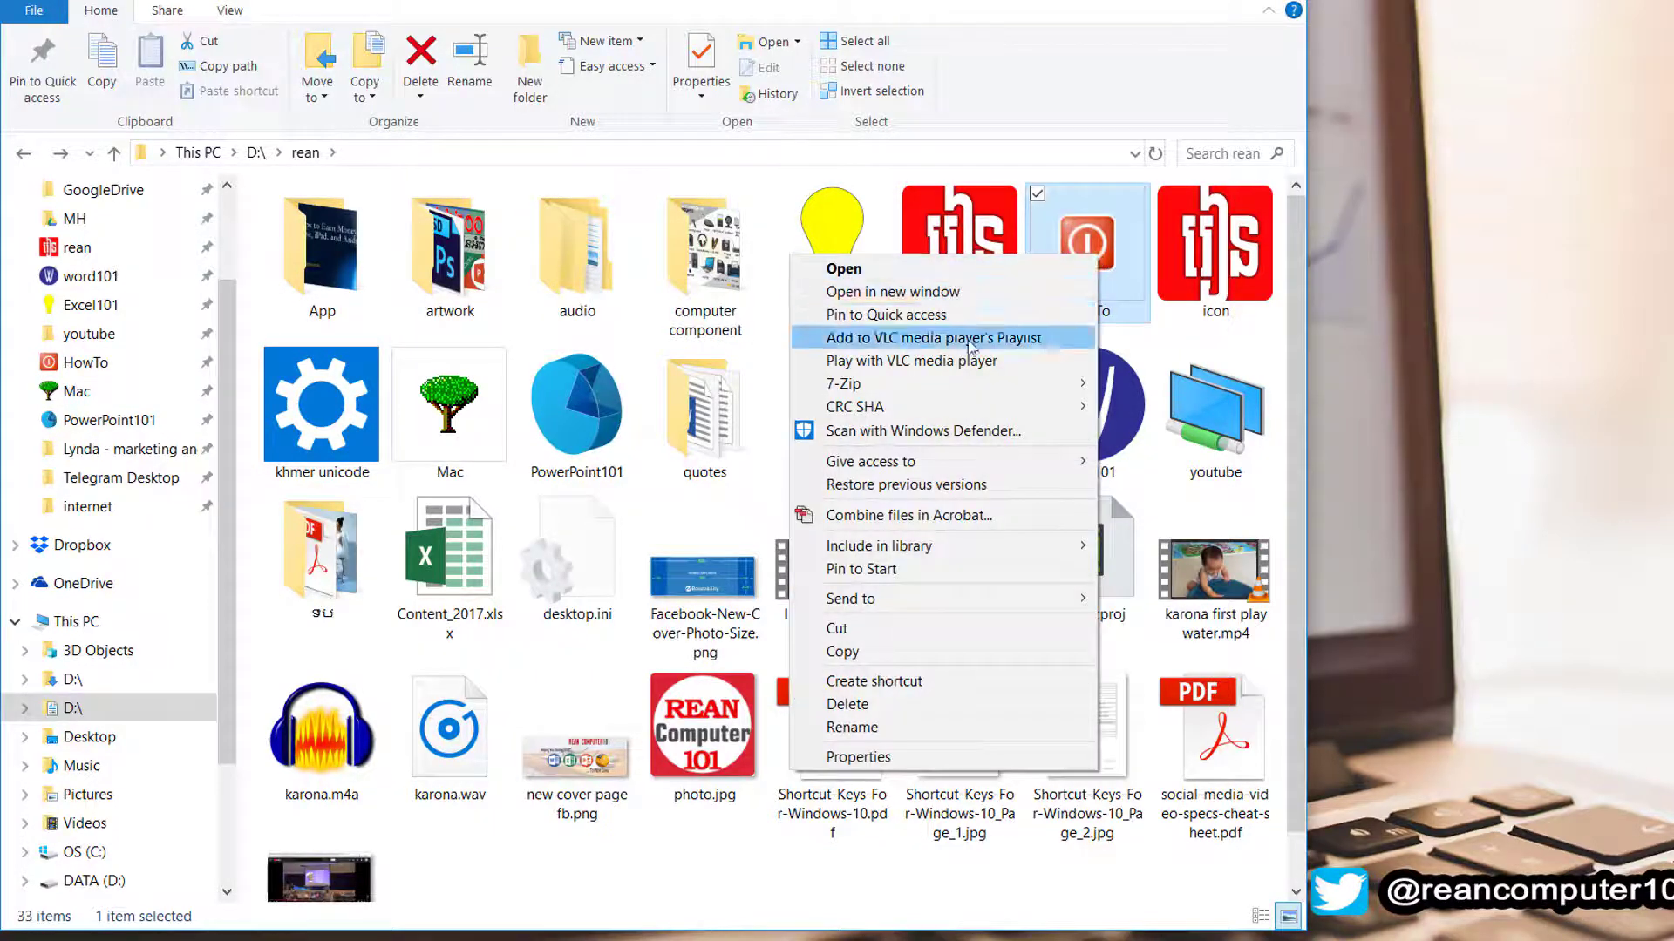
left_click(666, 491)
left_click(670, 497)
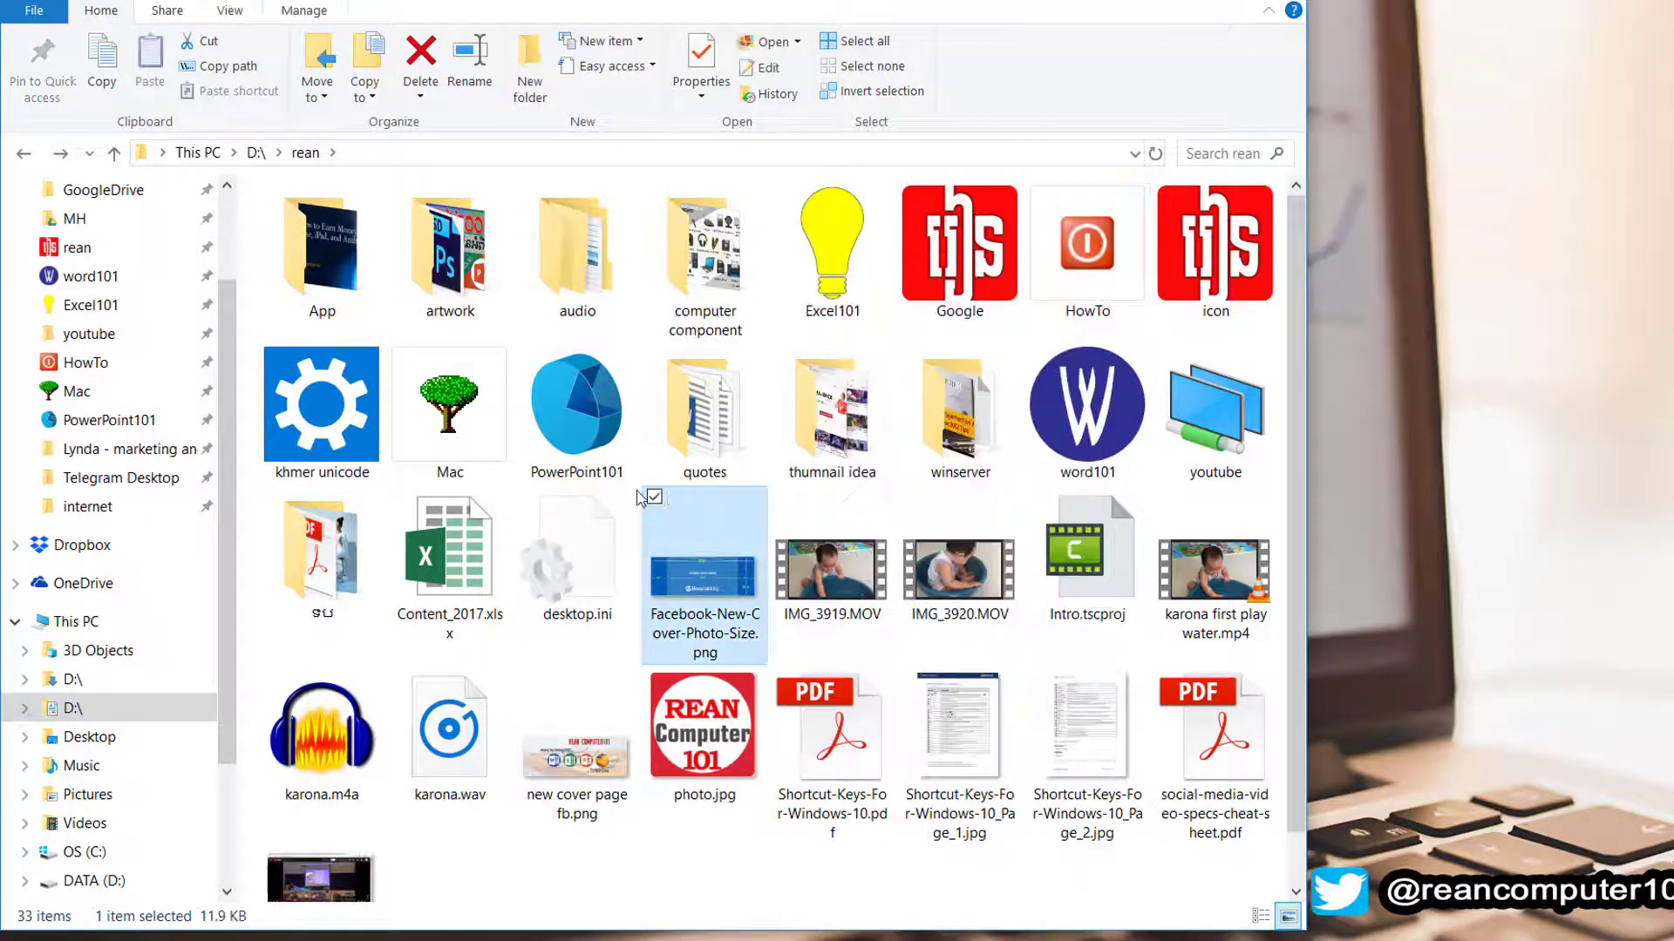
- Open the PowerPoint101 folder from Quick access and unpin it there
scroll(139, 393, "up", 2)
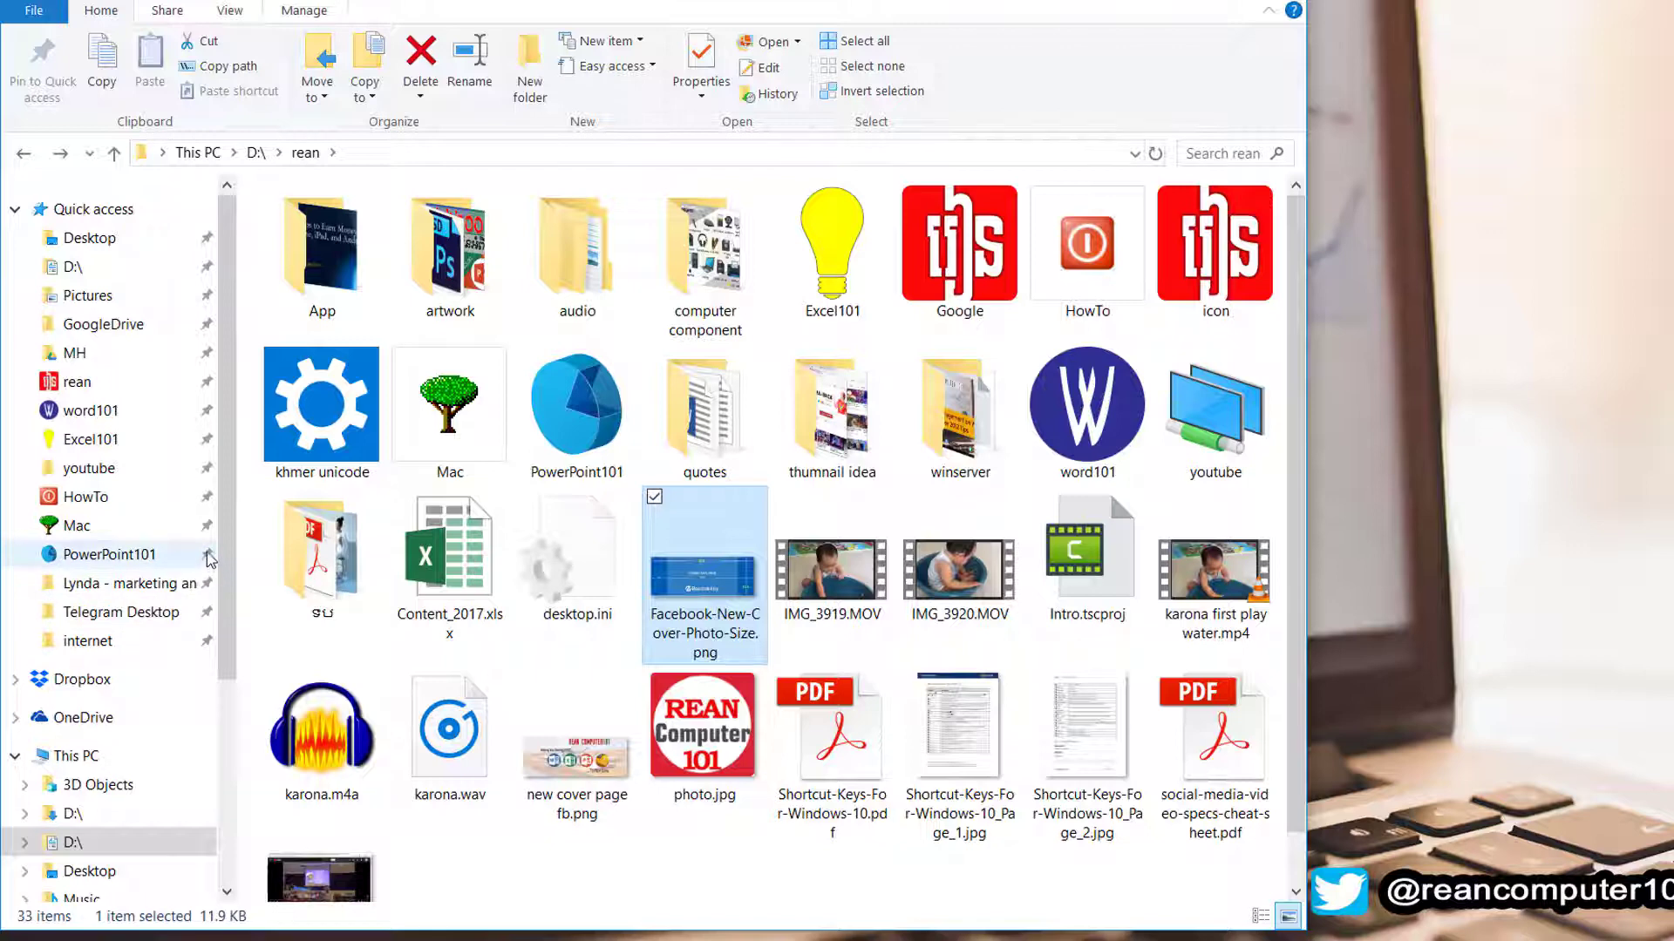
left_click(109, 555)
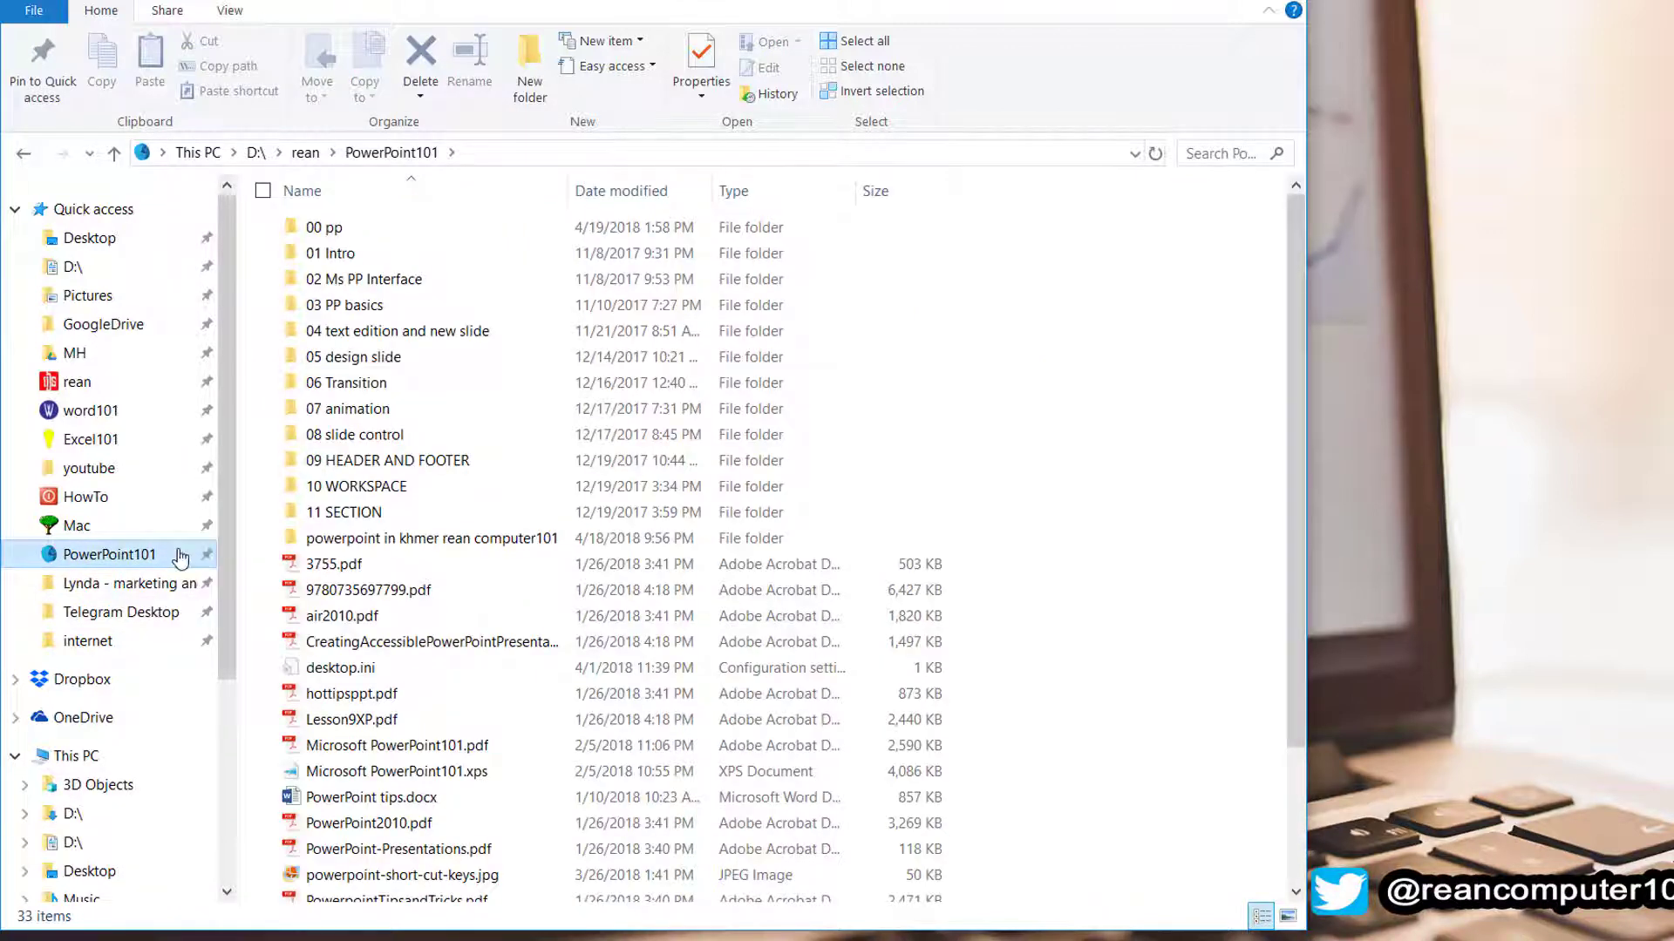
right_click(181, 557)
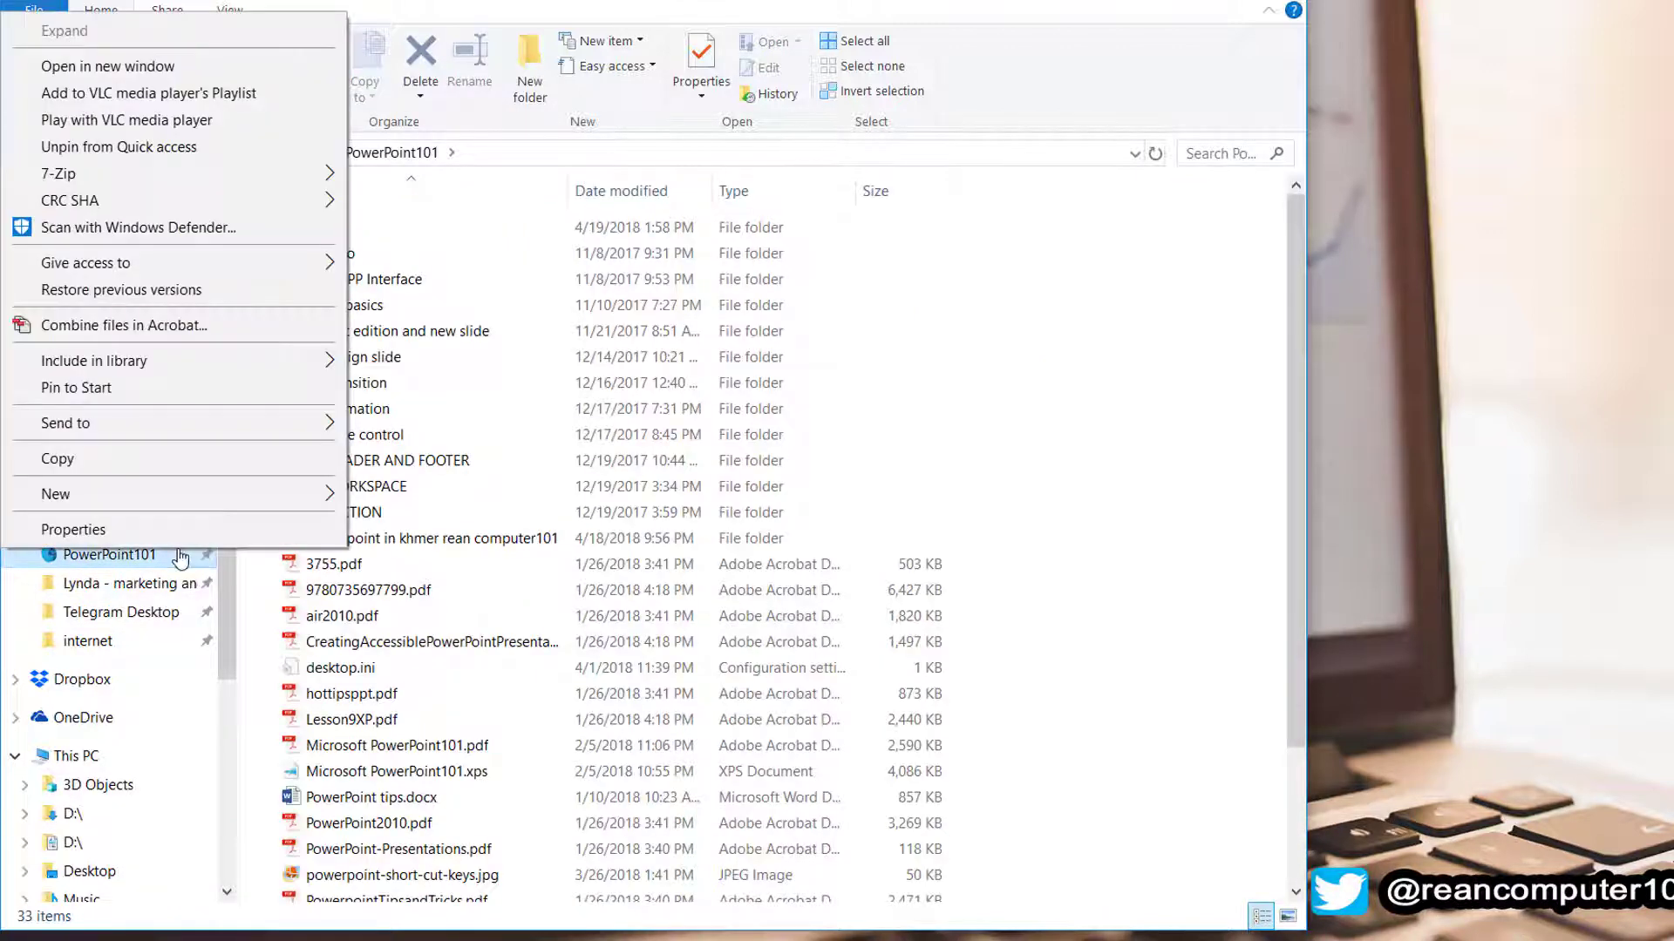
left_click(125, 148)
- Unpin the HowTo and youtube folders from Quick access
right_click(105, 501)
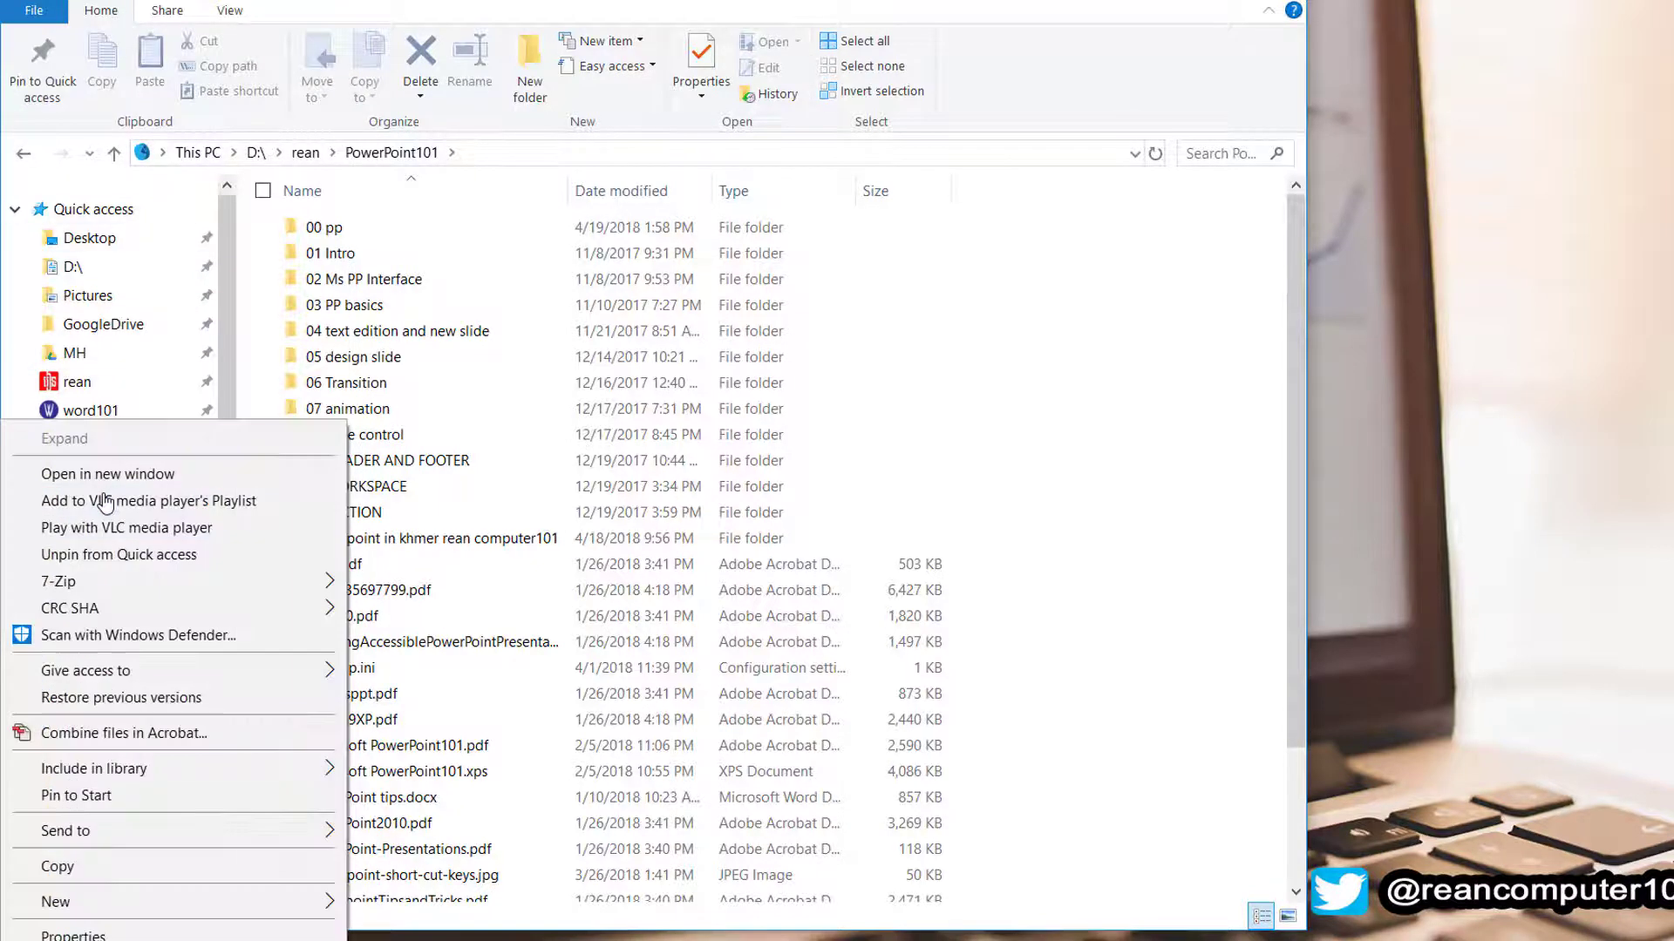
left_click(166, 556)
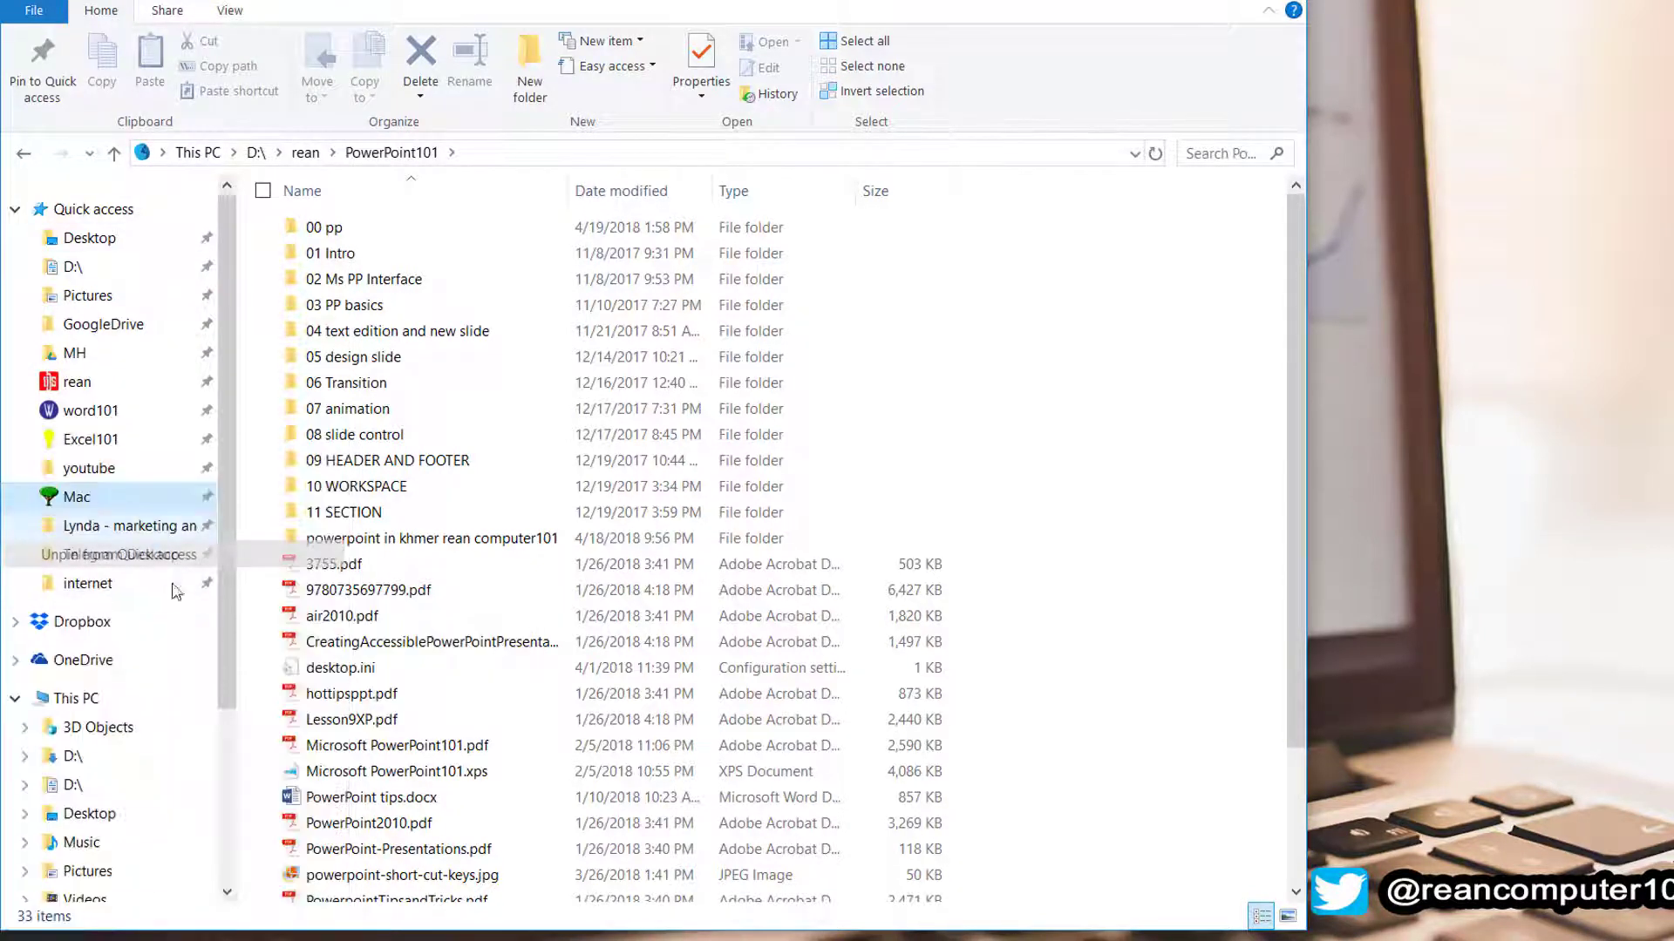
right_click(96, 489)
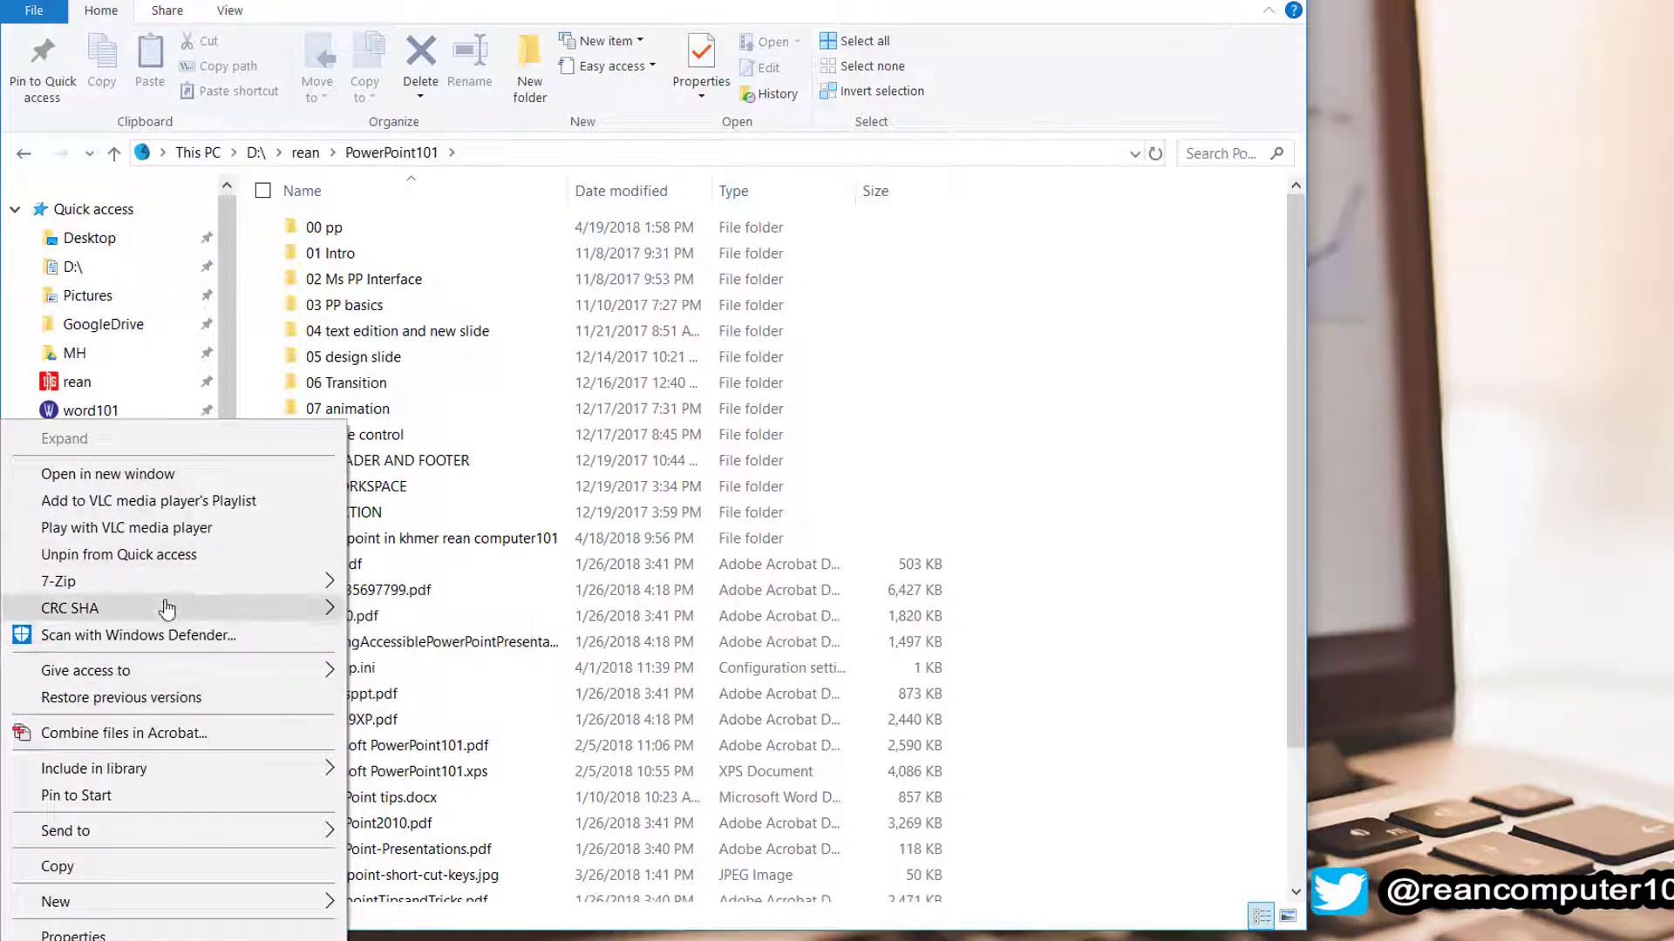
left_click(165, 558)
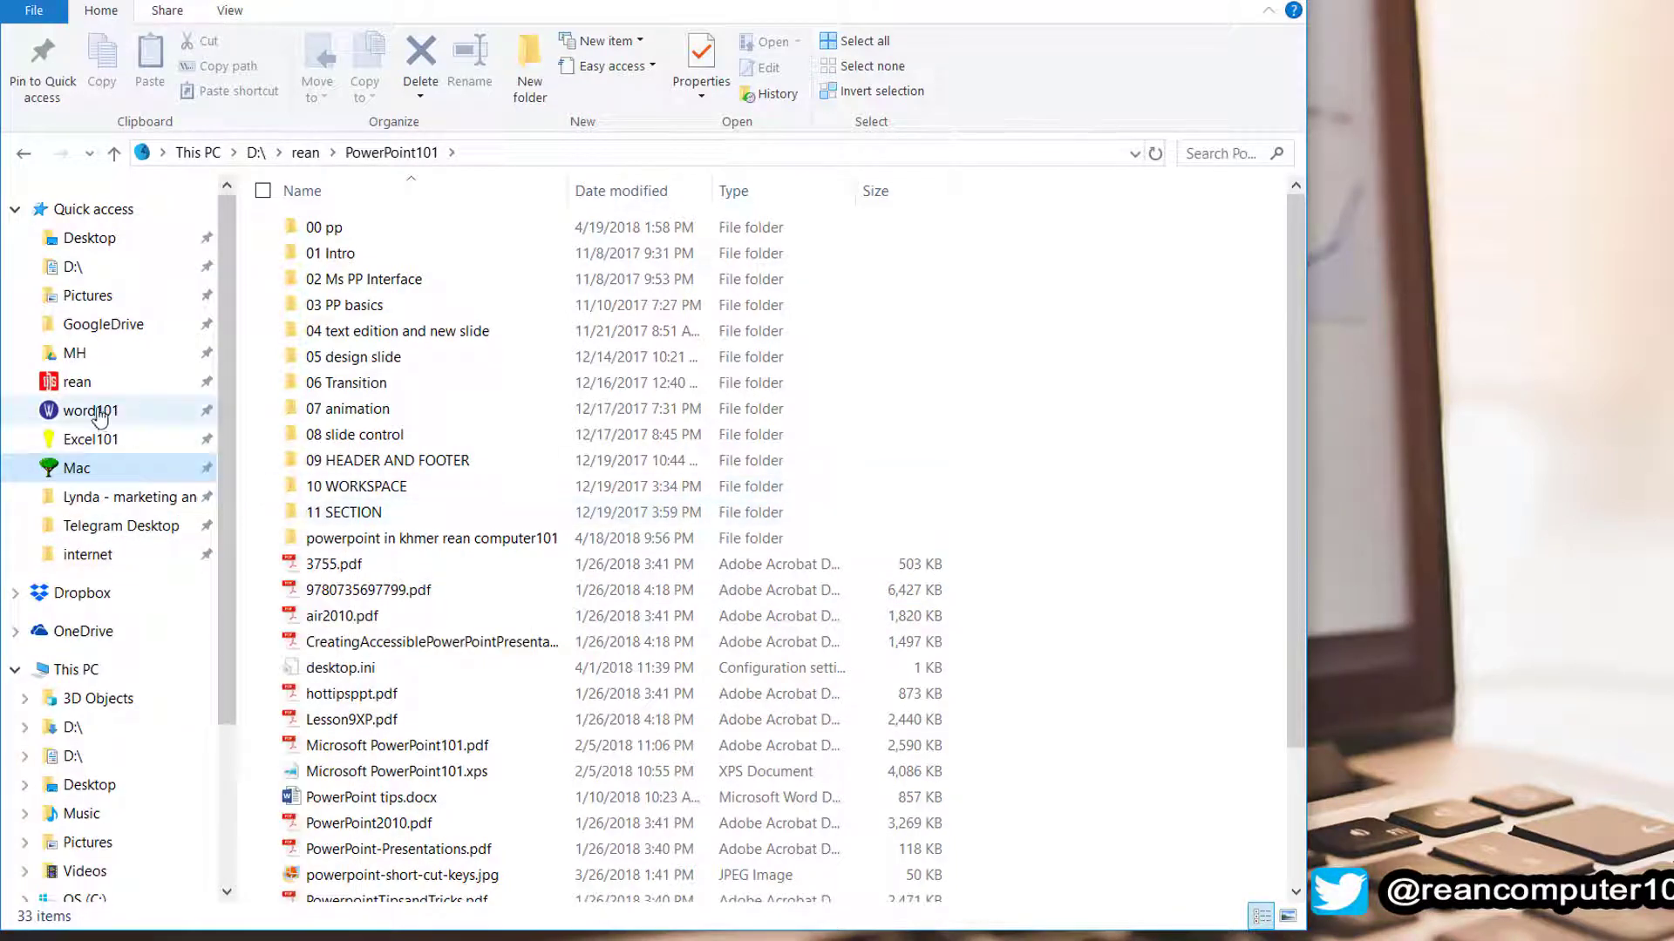
- Return to the rean folder and pin its youtube subfolder in Quick access between word101 and Excel101
left_click(75, 383)
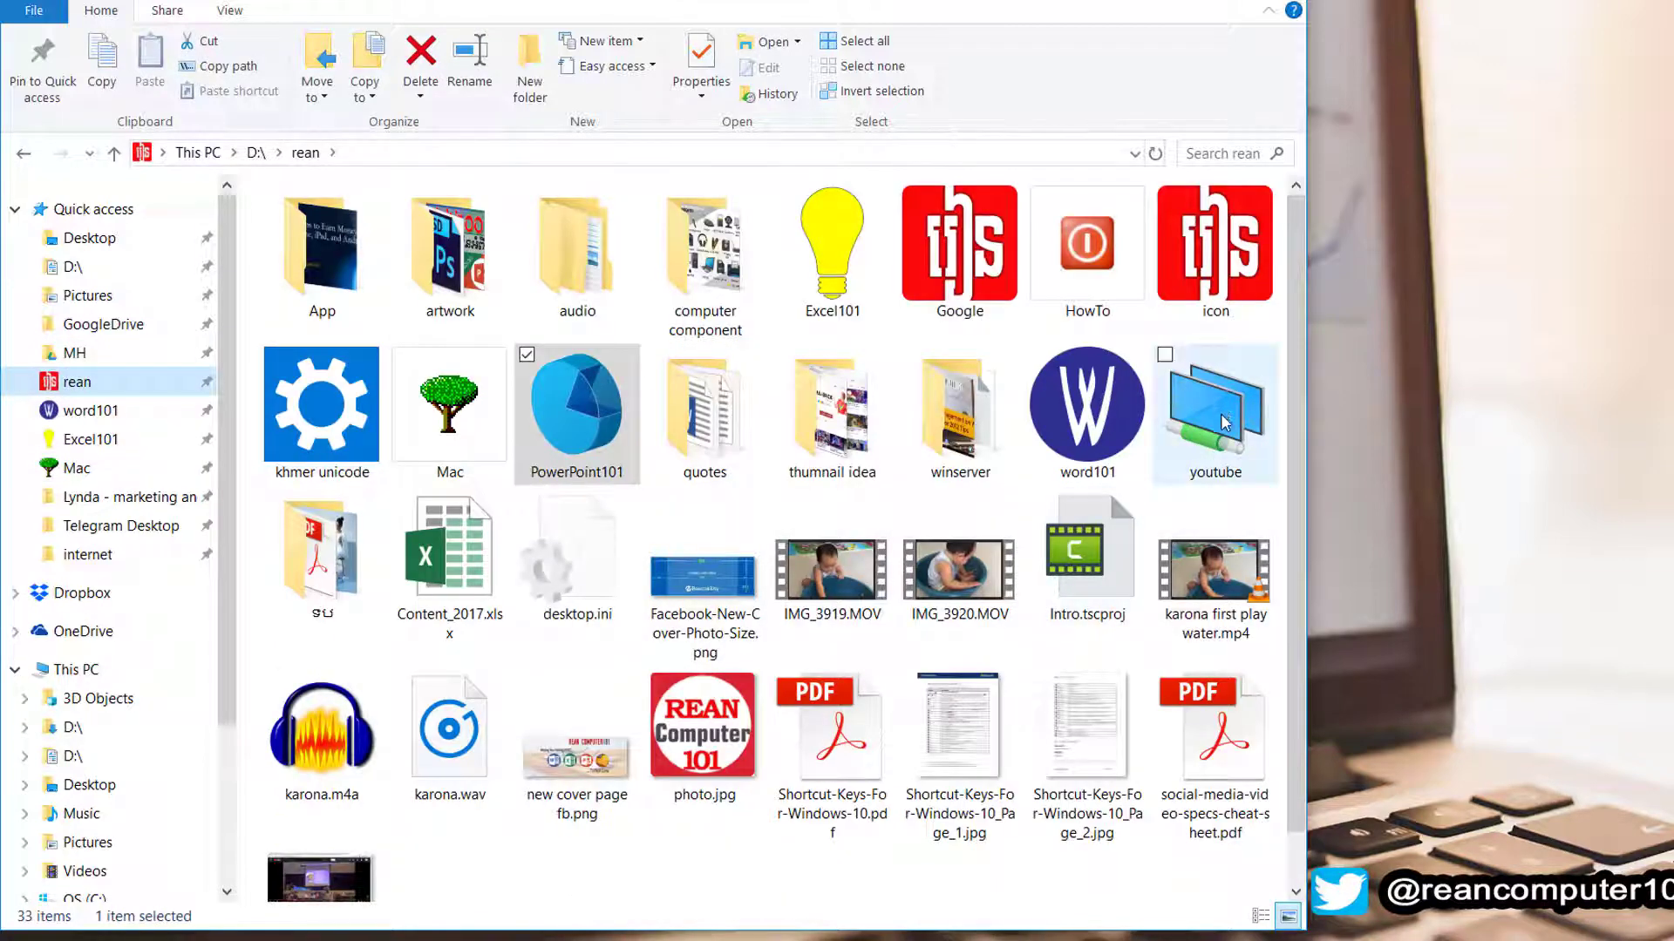
left_click_drag(1225, 423, 140, 438)
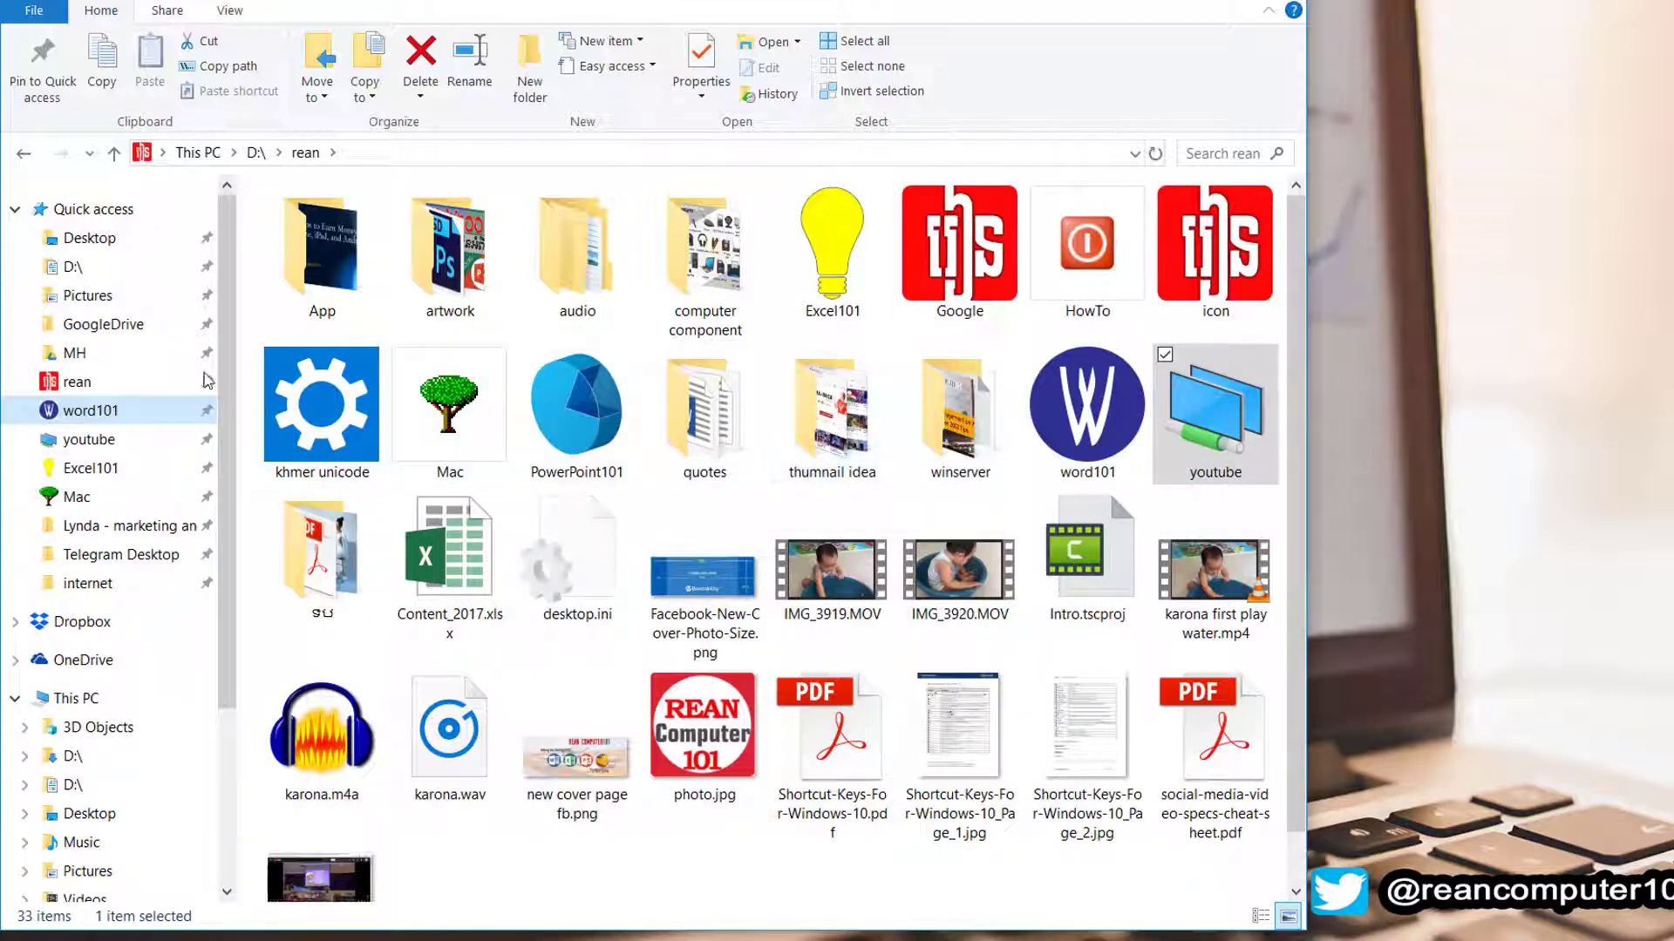
- Unpin the rean folder from Quick access
left_click(104, 385)
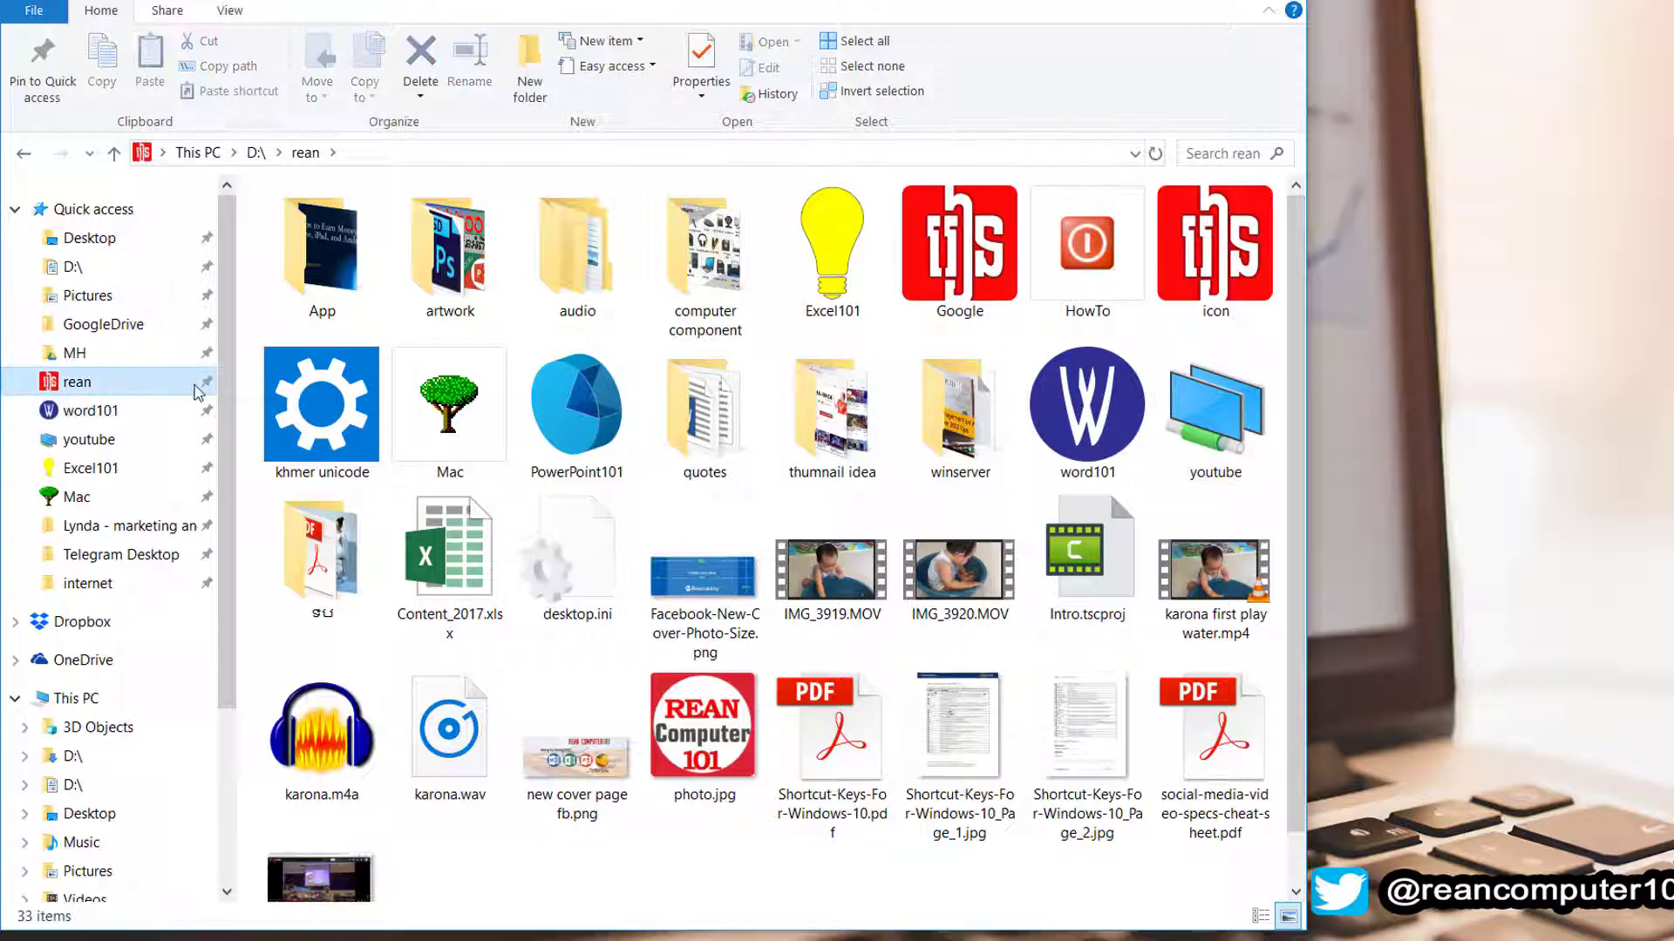
right_click(209, 390)
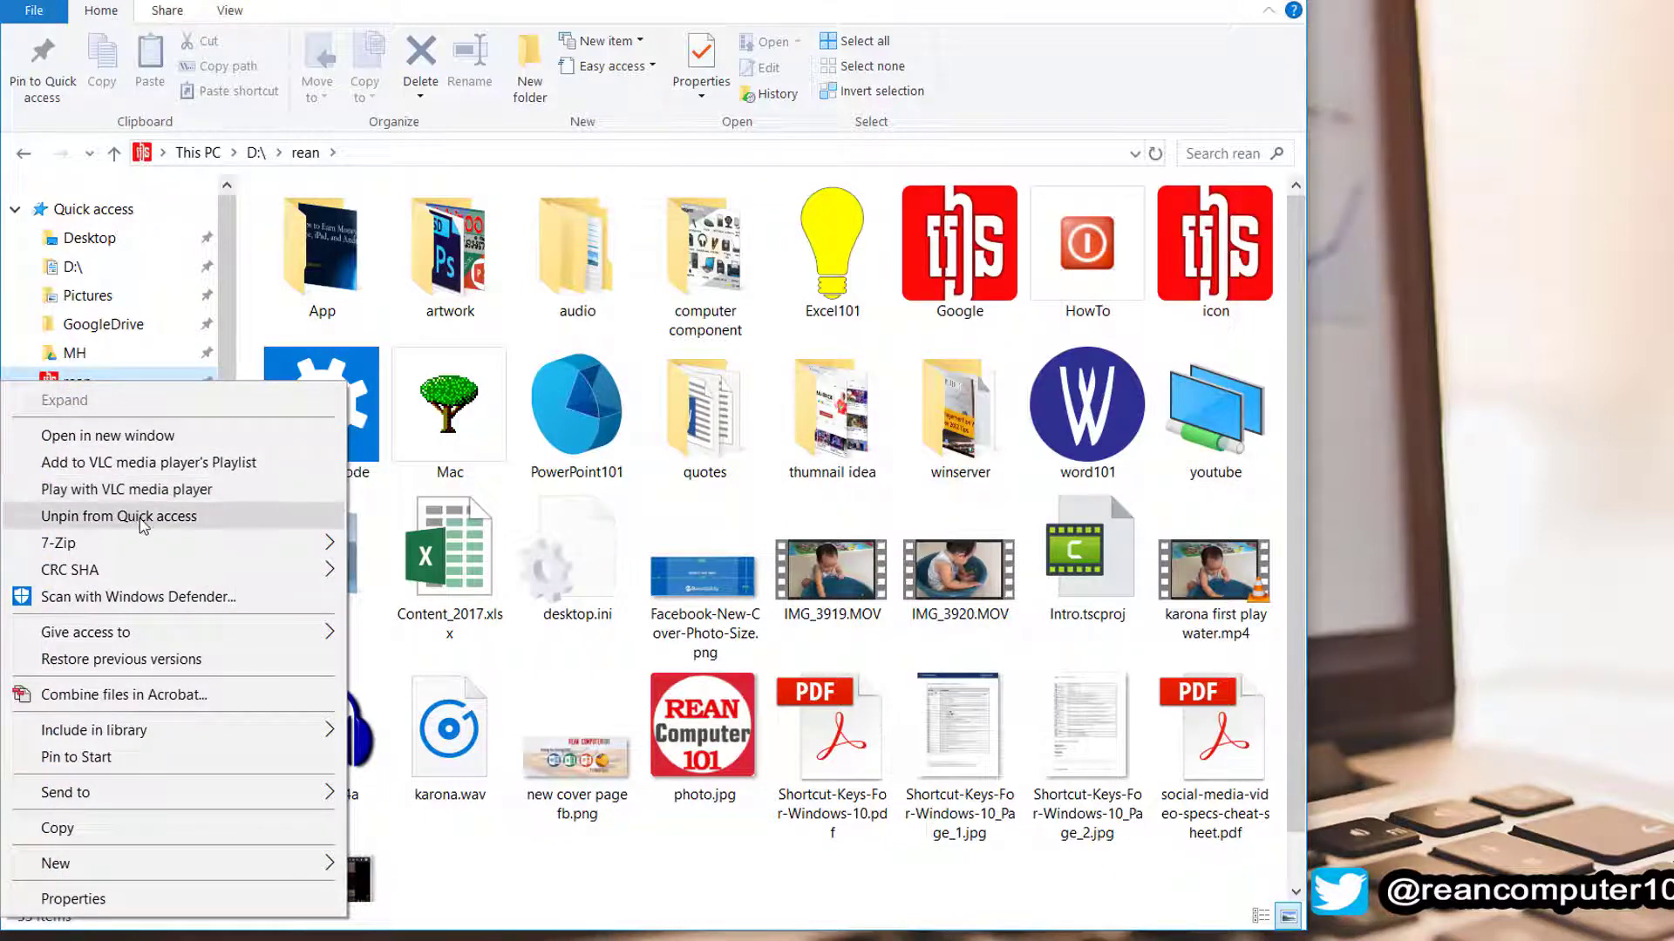
left_click(146, 522)
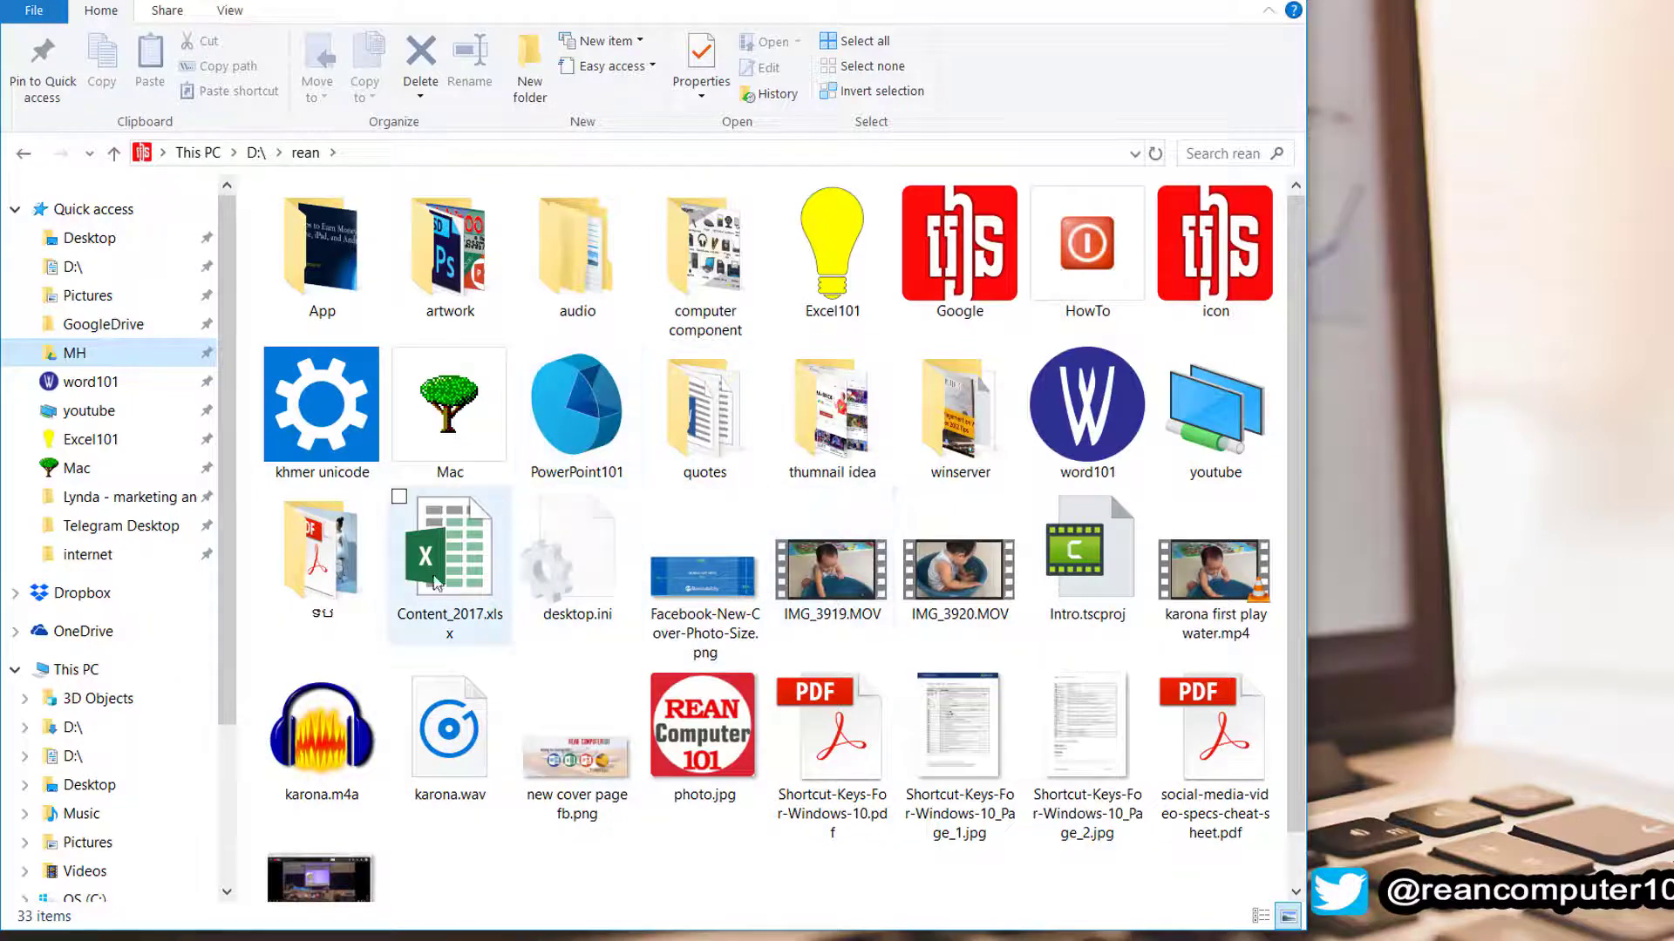
- Open the DATA (D:) drive under This PC and look through its file list
scroll(78, 697, "down", 2)
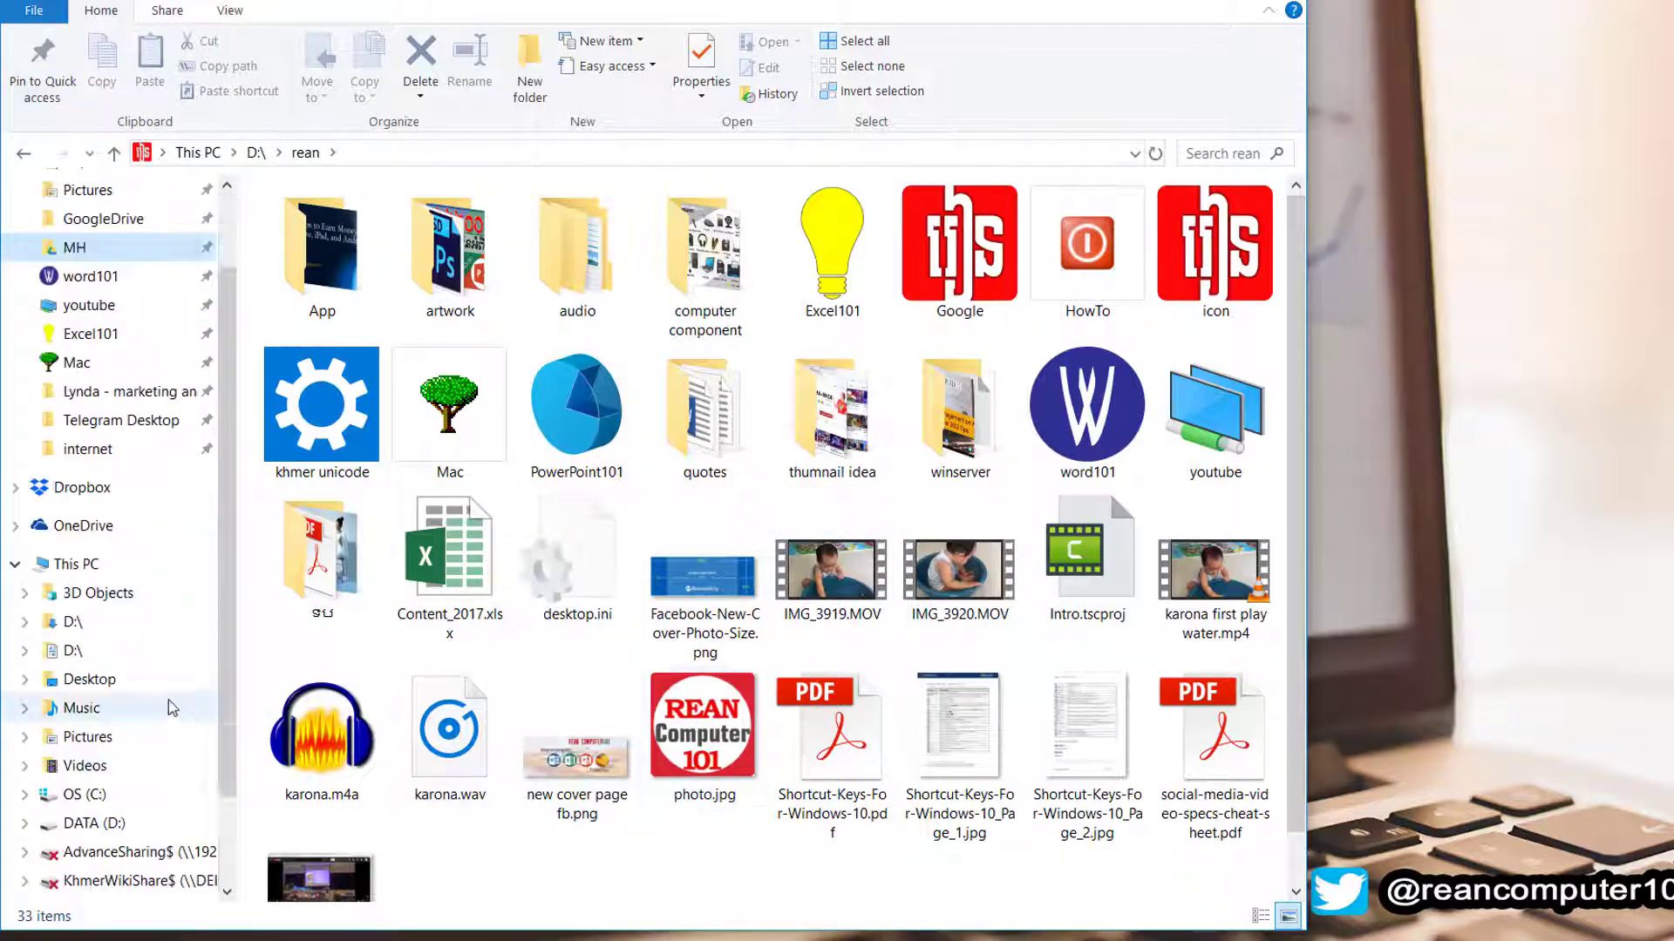
left_click(94, 737)
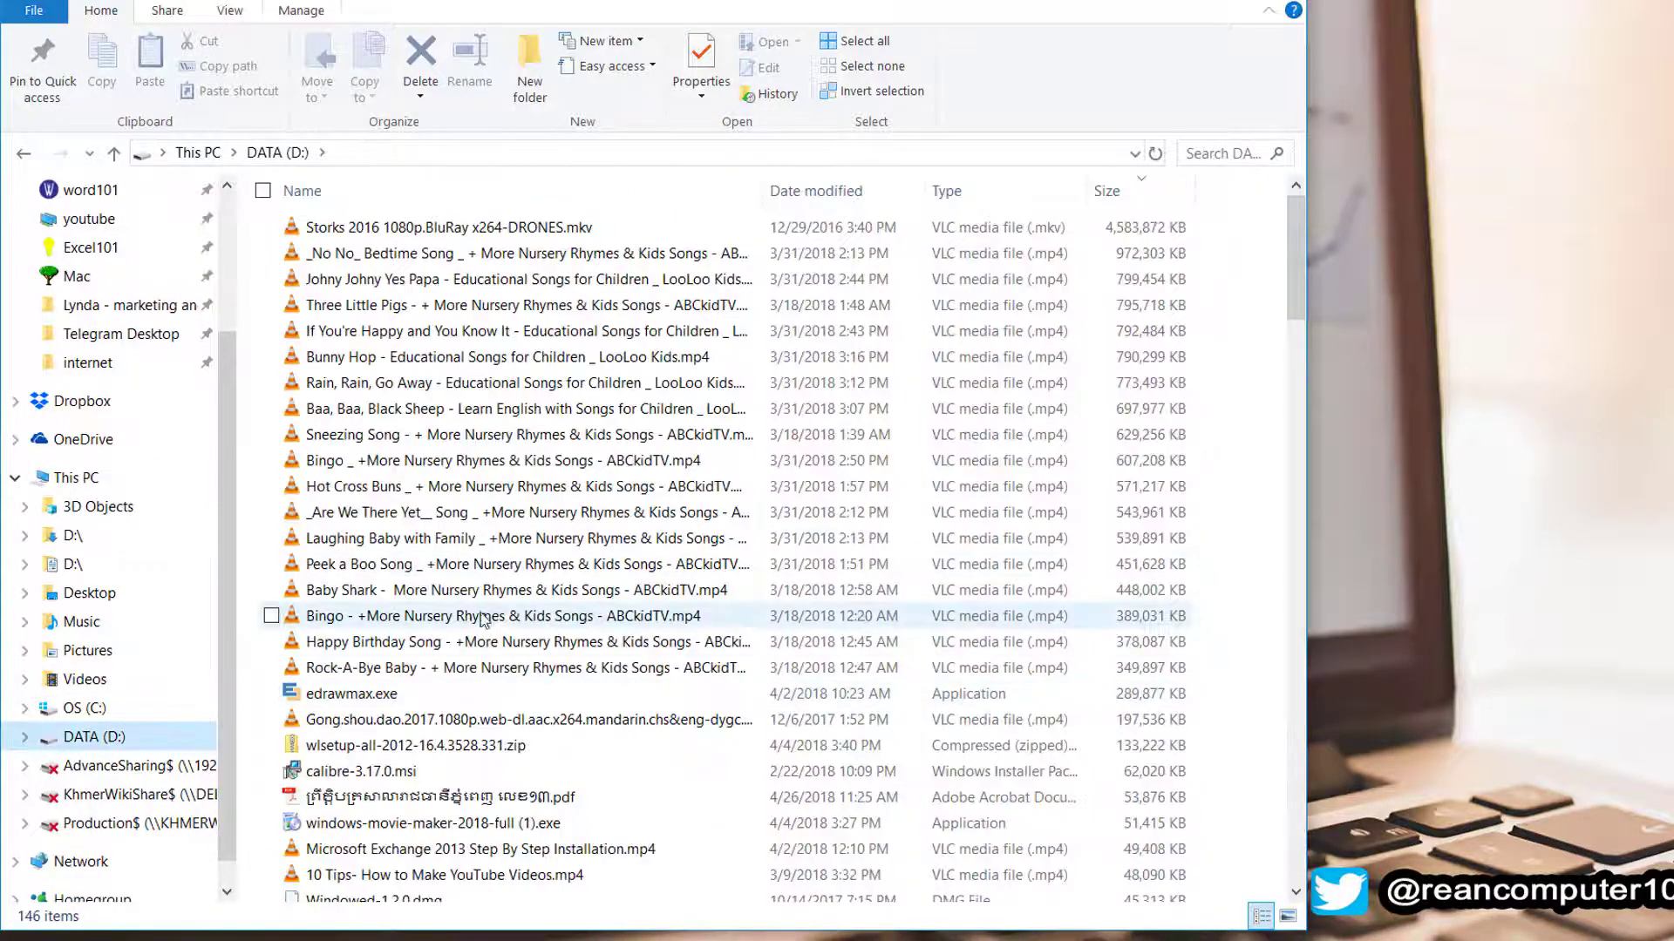
scroll(610, 663, "down", 20)
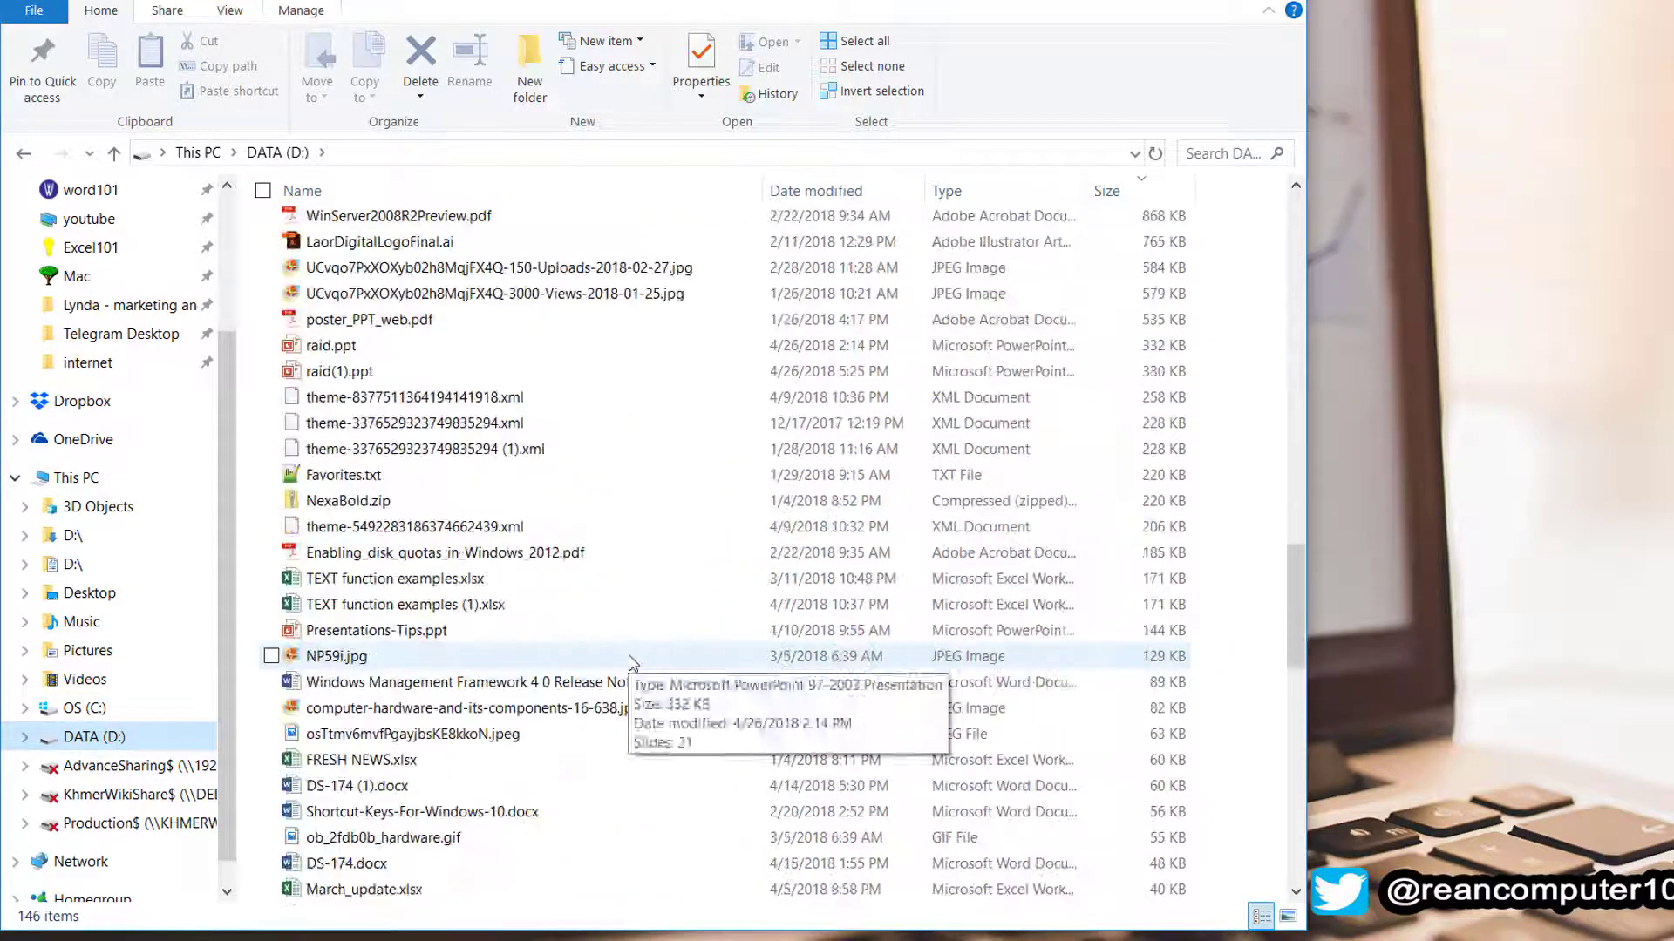